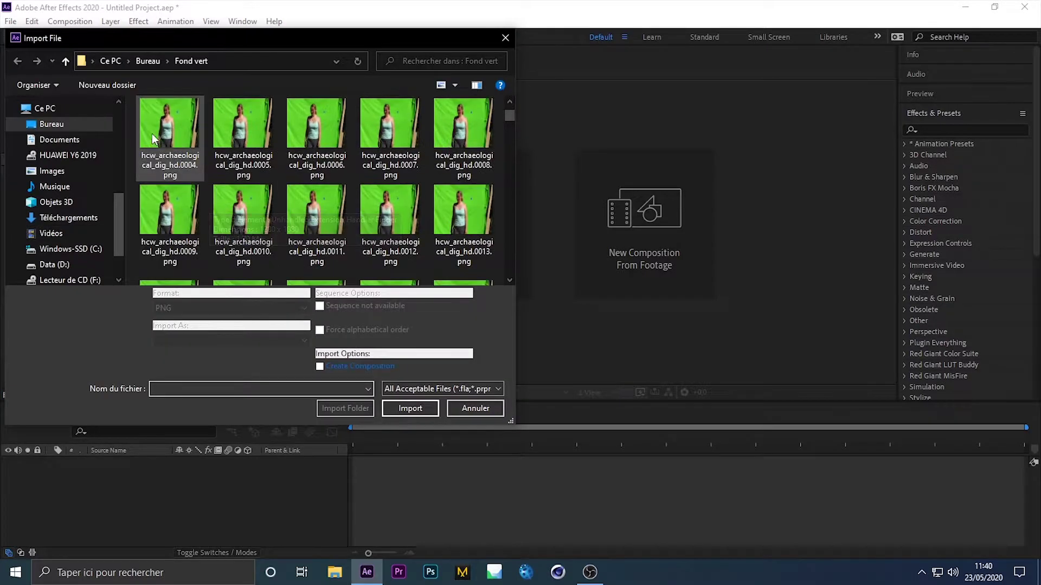
- Import the background image téléchargement.jpg from the Bureau folder into the project
click(51, 124)
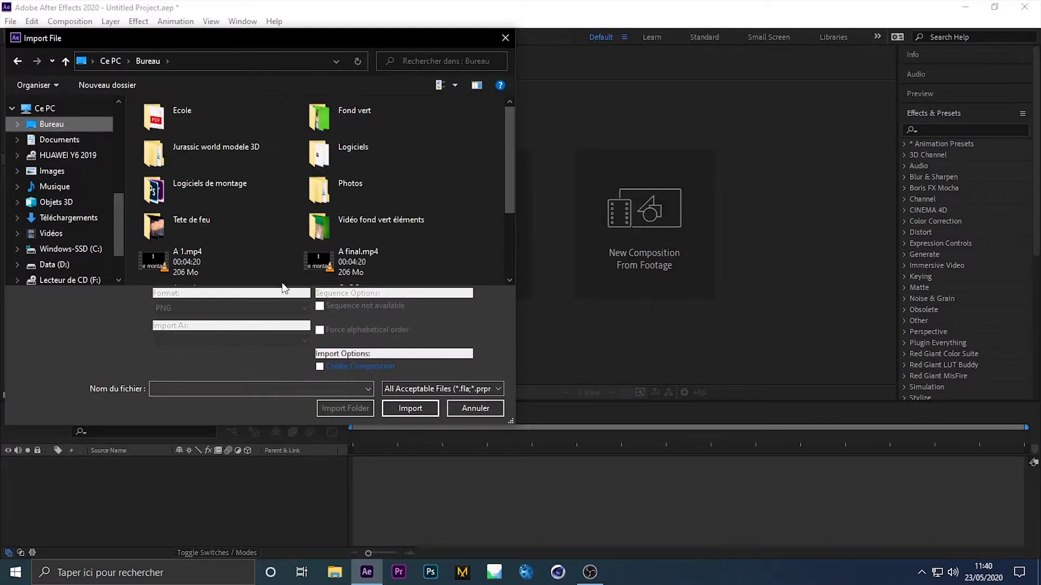
scroll(266, 135, down, 3)
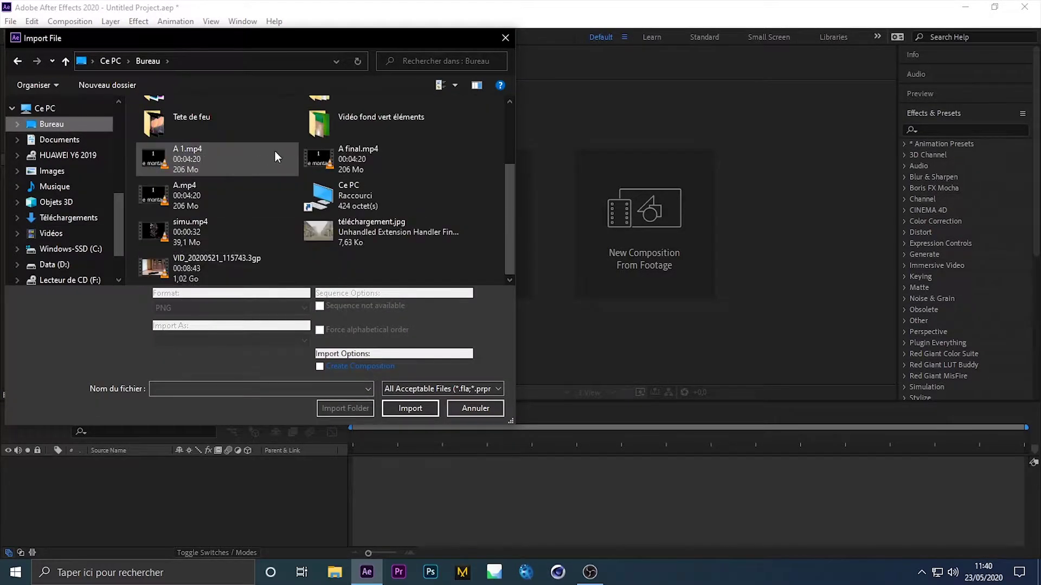
double_click(386, 224)
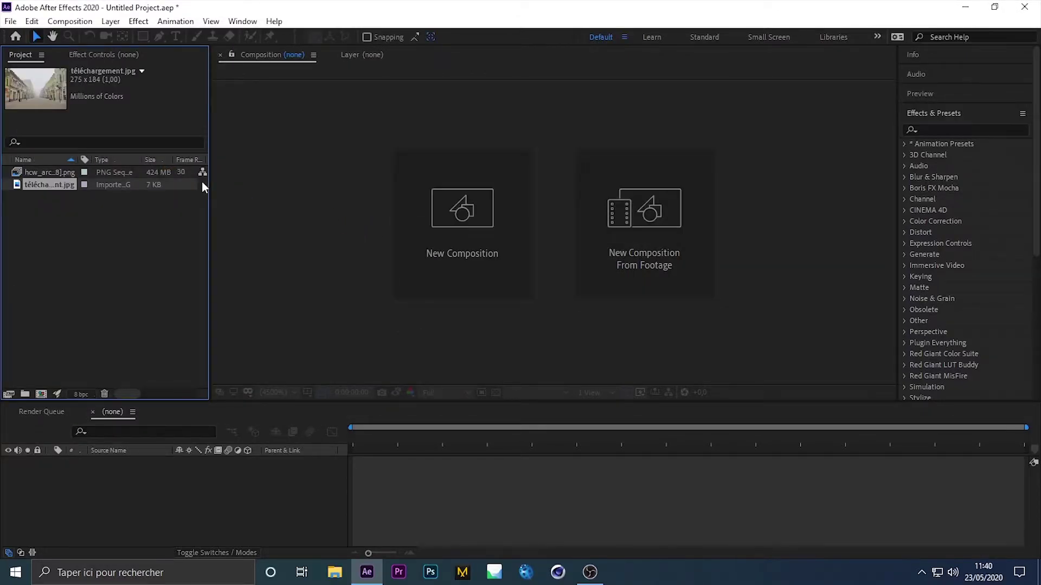
- Create a composition from the imported hcw_archaeological_dig_hd PNG sequence
drag(90, 205, 456, 247)
click(37, 172)
drag(481, 519, 195, 457)
click(139, 464)
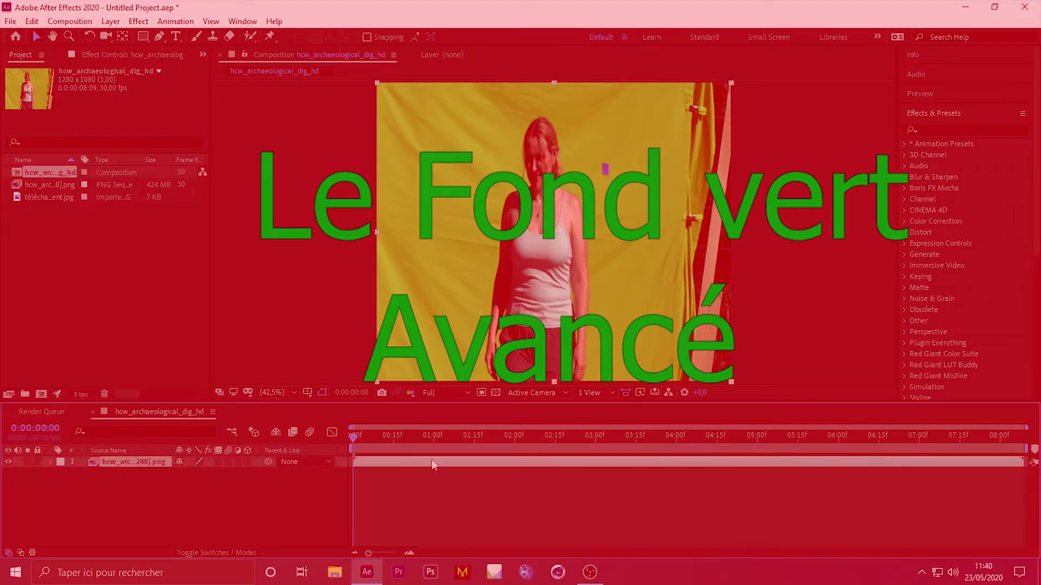
- Switch to the Windows desktop and open the Fond vert folder
click(966, 7)
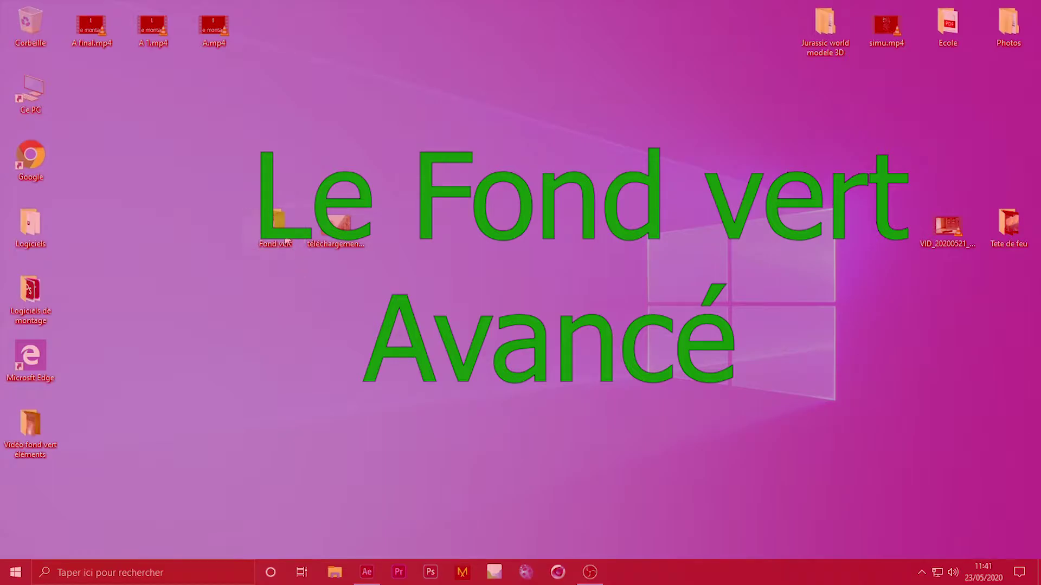
double_click(277, 222)
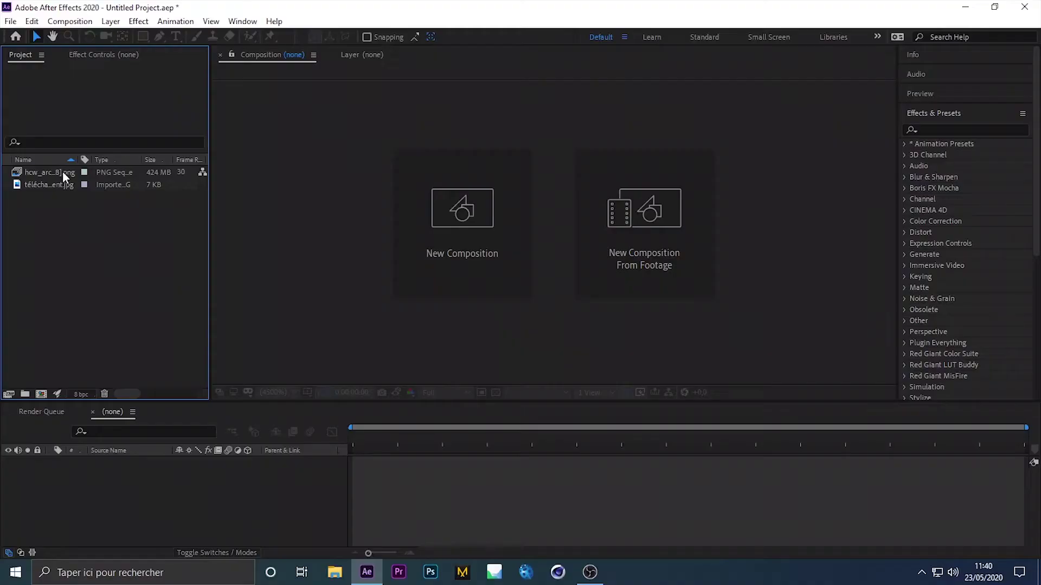
- Make a new composition based on the green-screen PNG sequence and select its layer in the timeline
click(37, 171)
drag(37, 170, 457, 248)
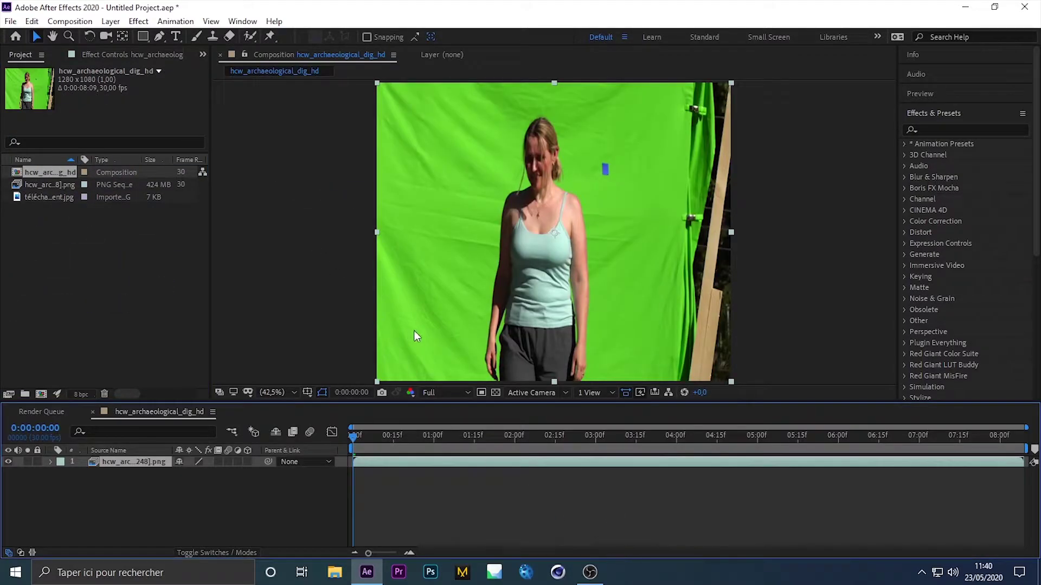
drag(481, 519, 194, 422)
click(139, 465)
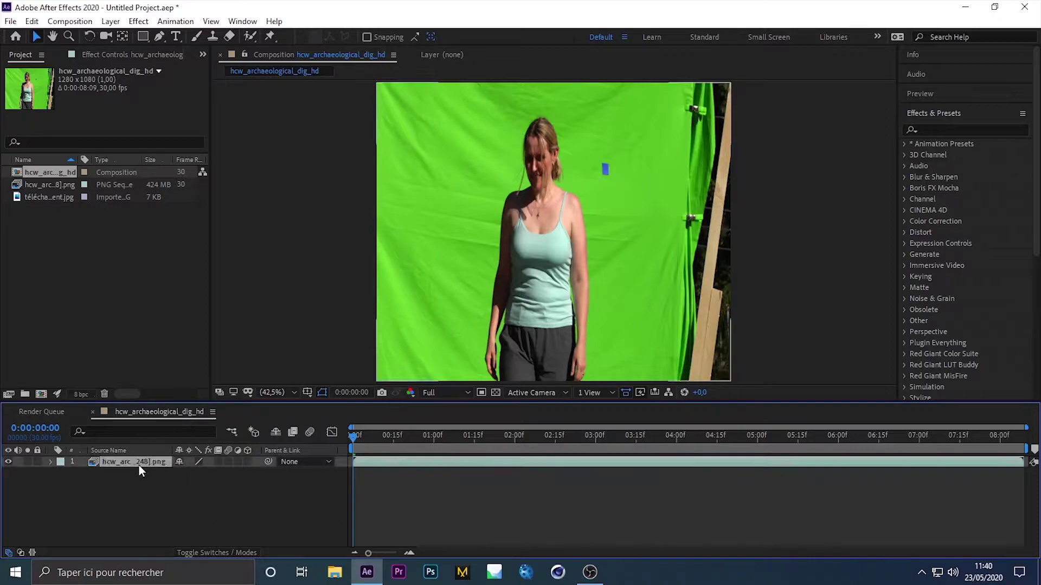
- Switch to the desktop, examine the source files in the Fond vert folder, and close it
click(962, 6)
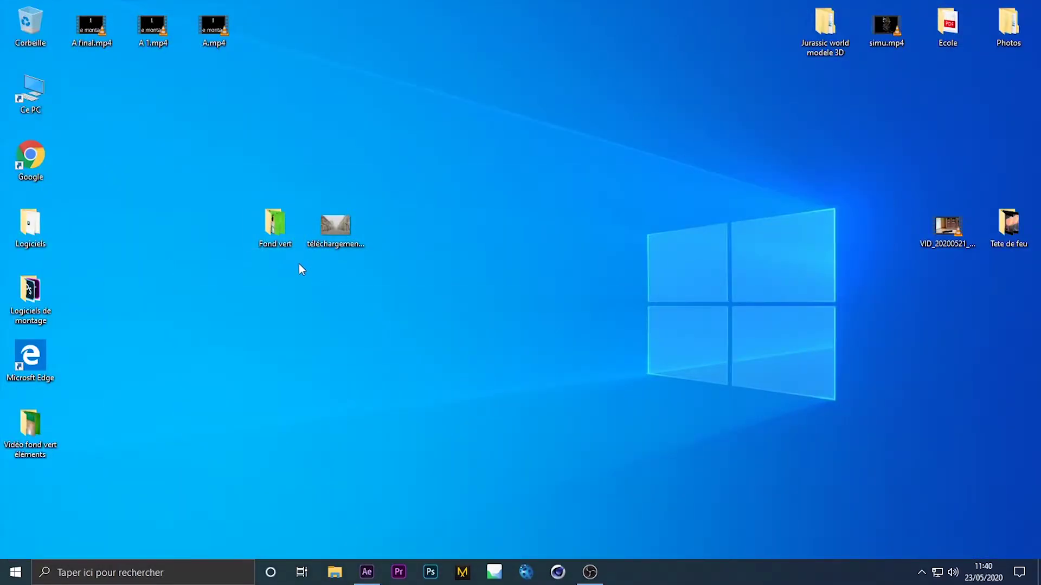
double_click(276, 225)
click(277, 156)
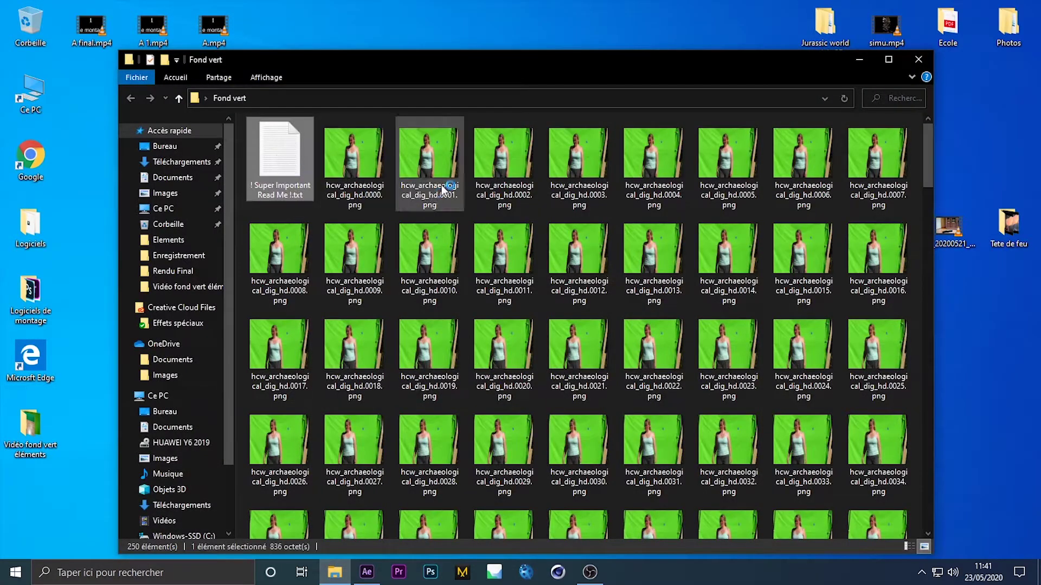
click(425, 385)
click(786, 125)
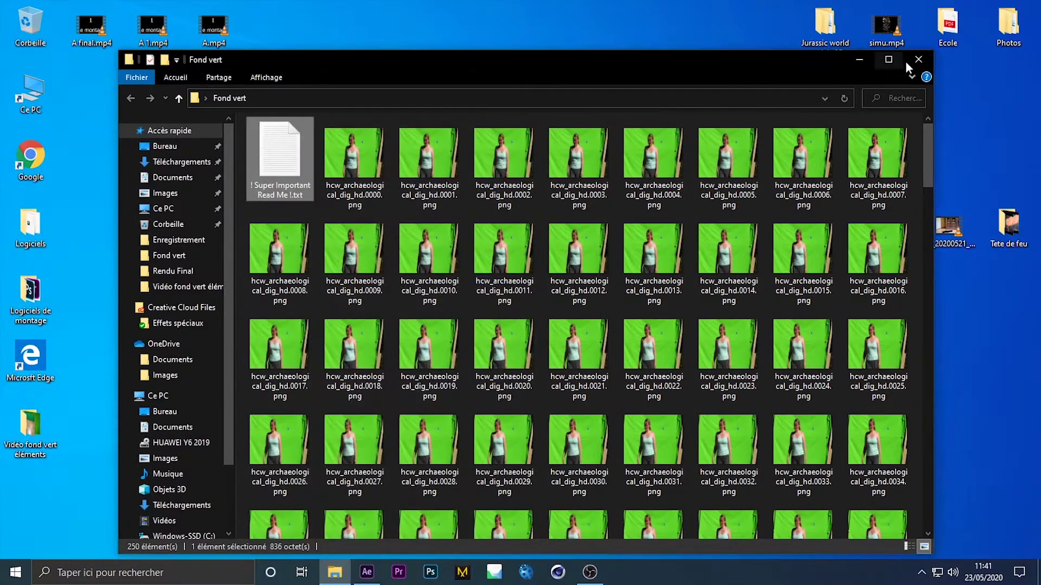
click(917, 59)
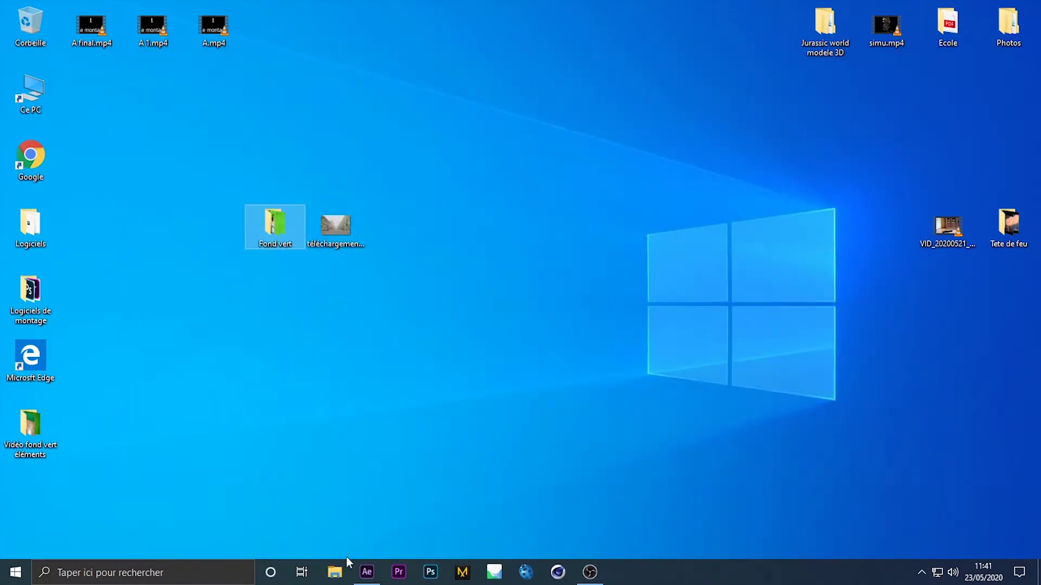
- Switch back to After Effects and rename the PNG sequence layer as "vidéo de base"
click(359, 564)
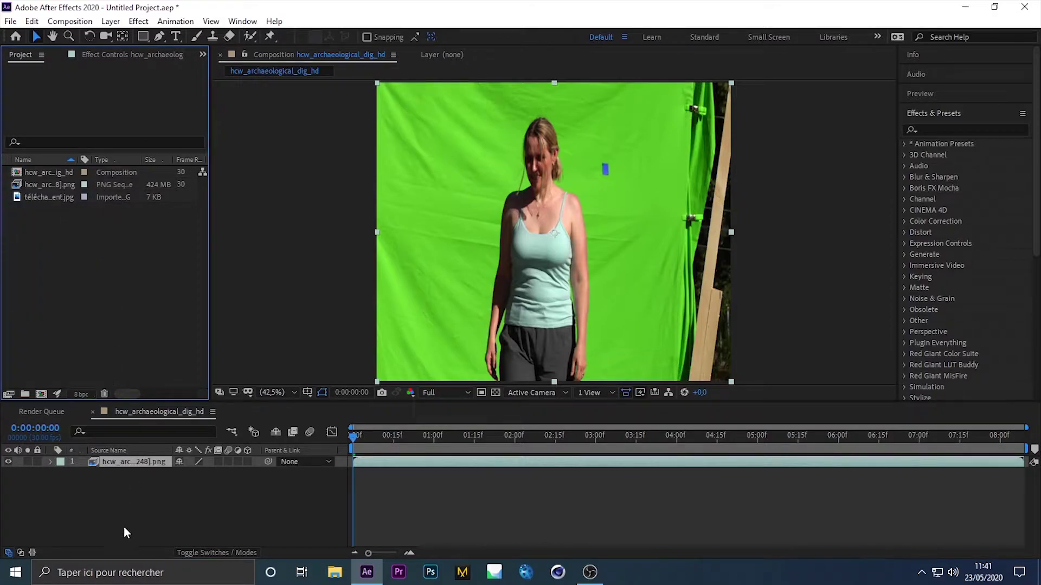
right_click(136, 459)
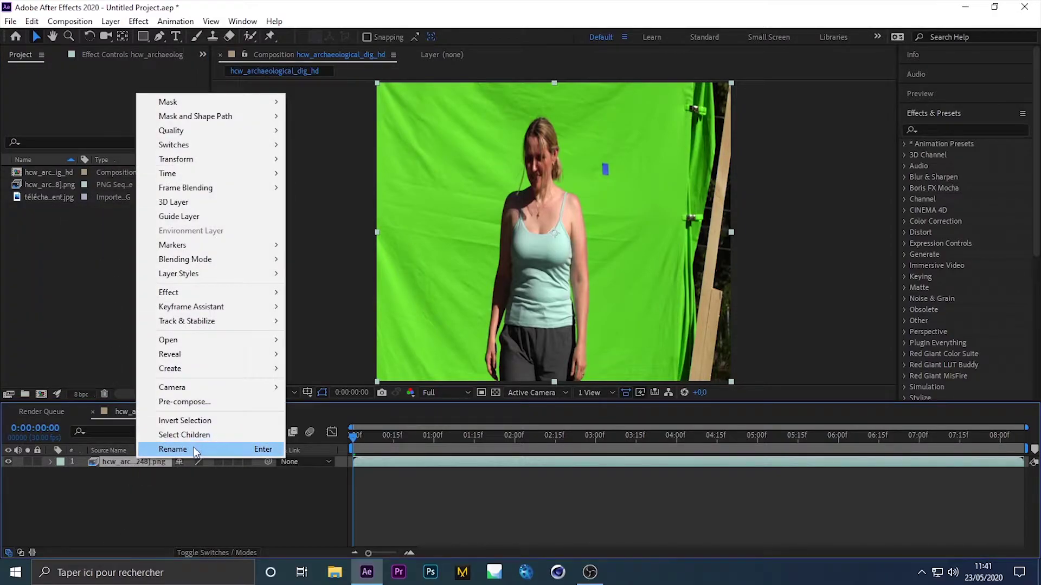
click(194, 447)
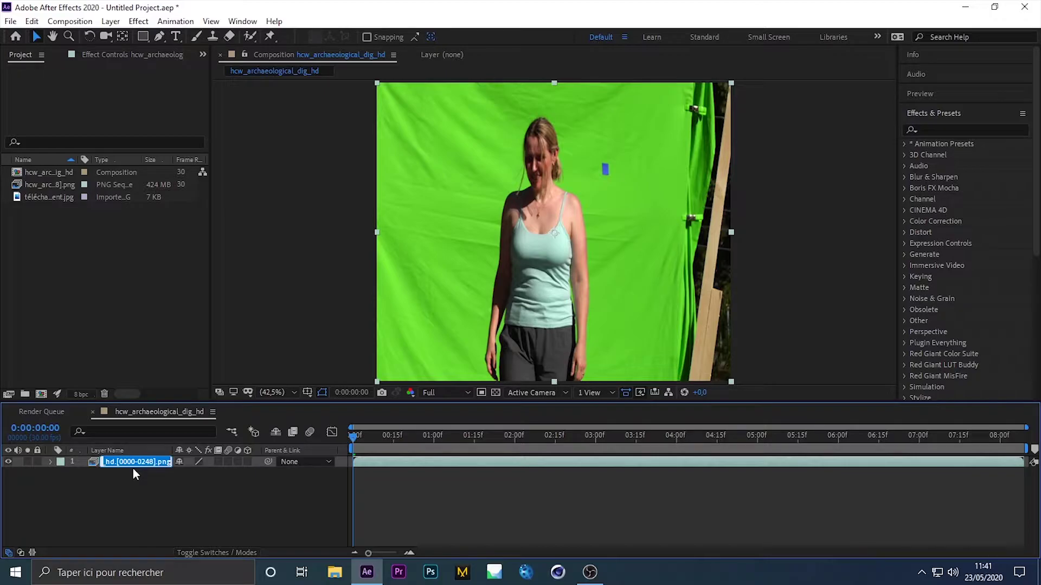
text(vidéo de base)
key(Return)
click(138, 471)
click(91, 233)
click(143, 464)
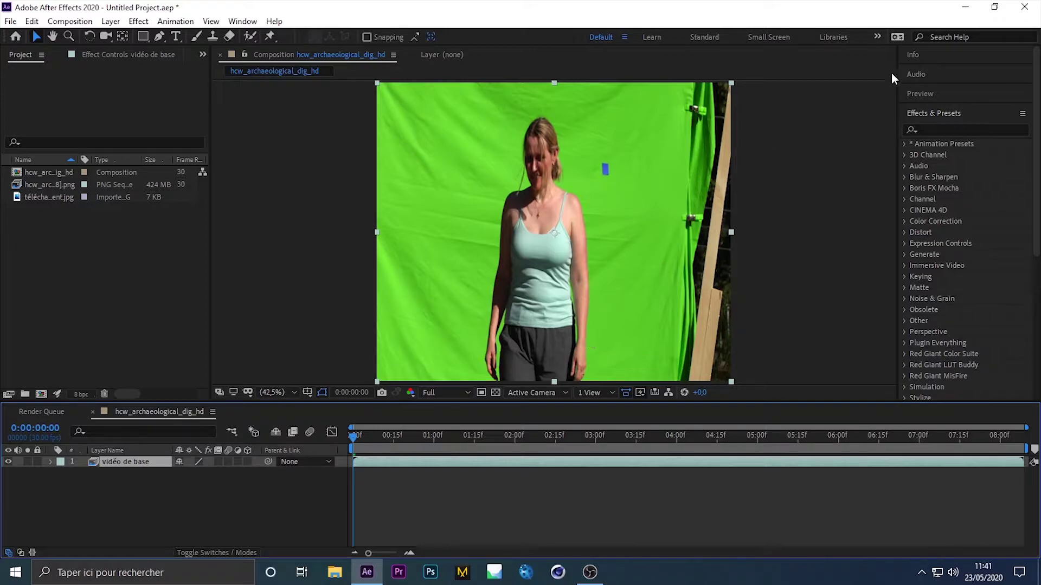
click(940, 131)
click(542, 541)
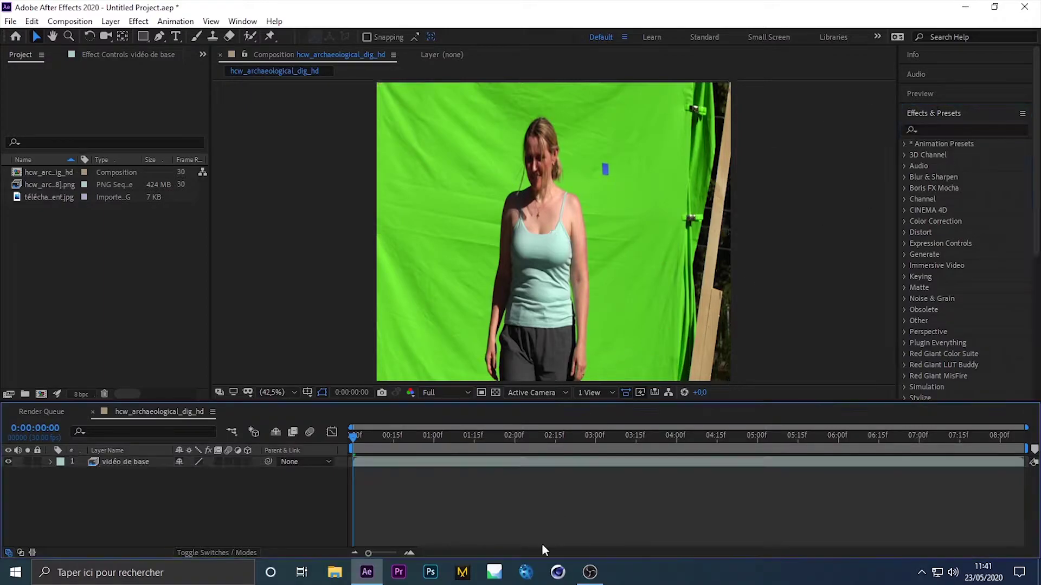
click(152, 460)
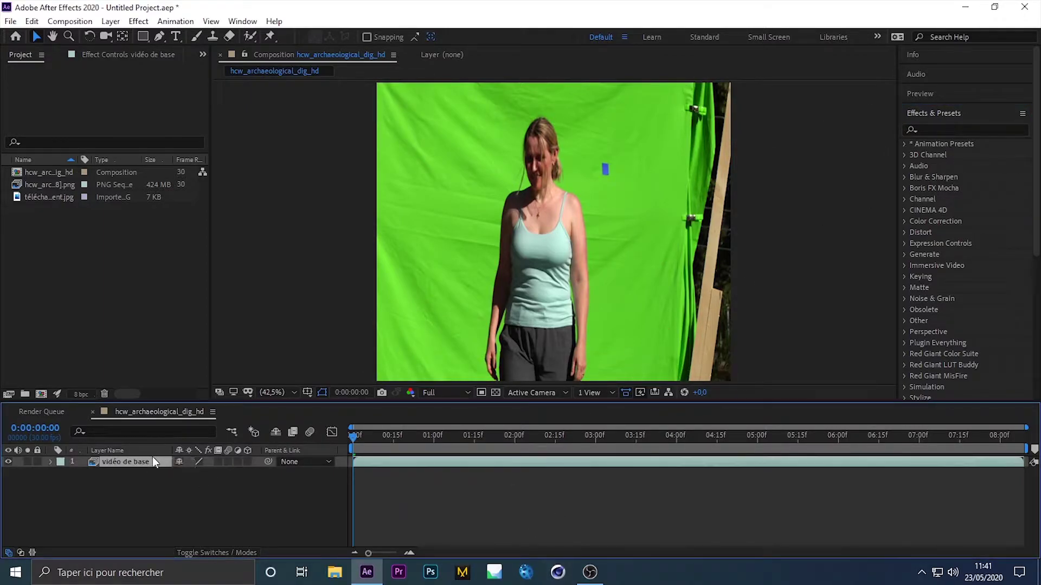
drag(157, 465, 151, 490)
click(153, 502)
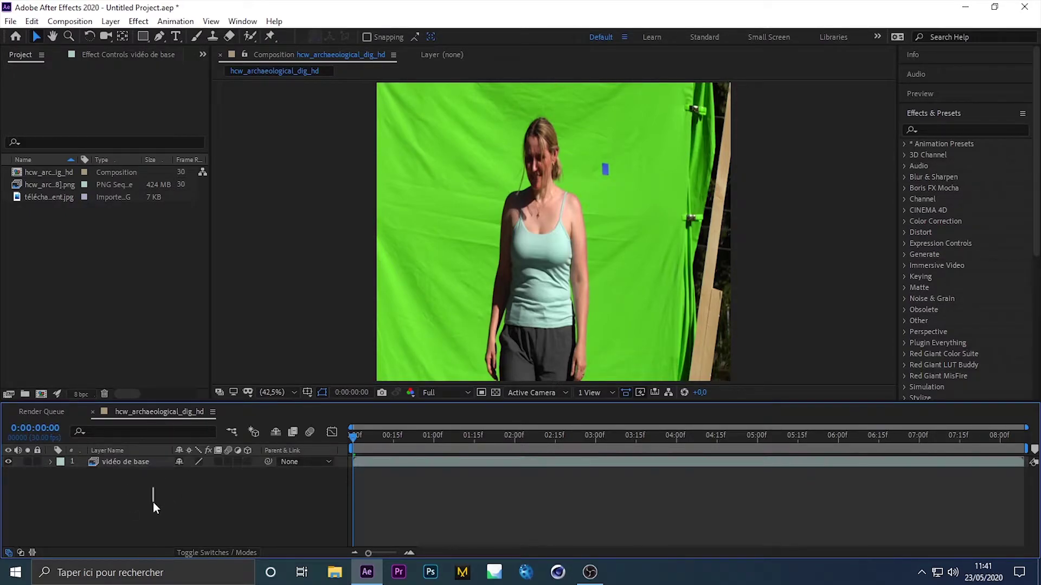
- Switch to the Motion Tracking workspace and start Track Motion on the vidéo de base layer
click(134, 460)
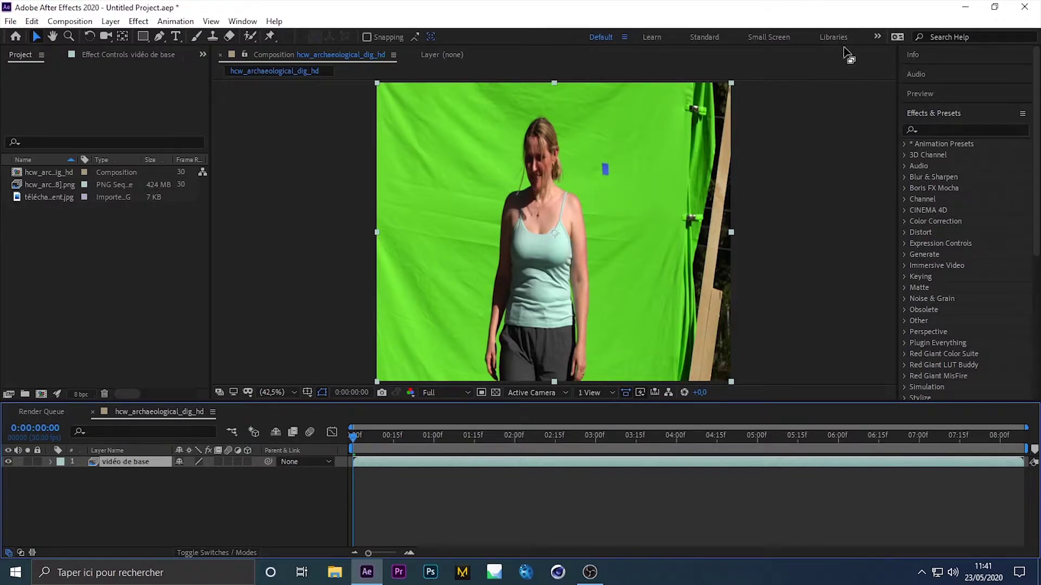
click(877, 36)
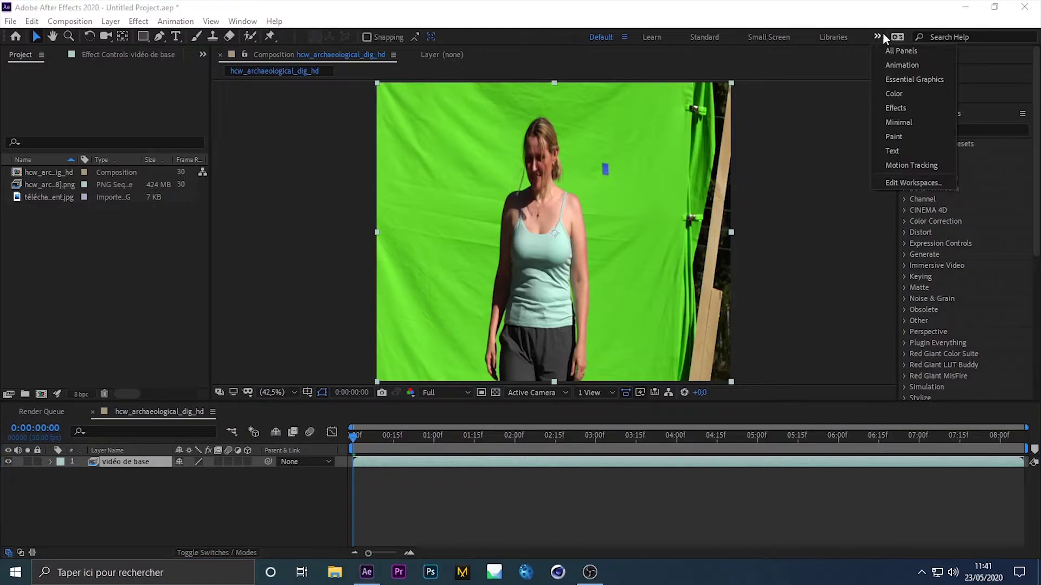
click(928, 166)
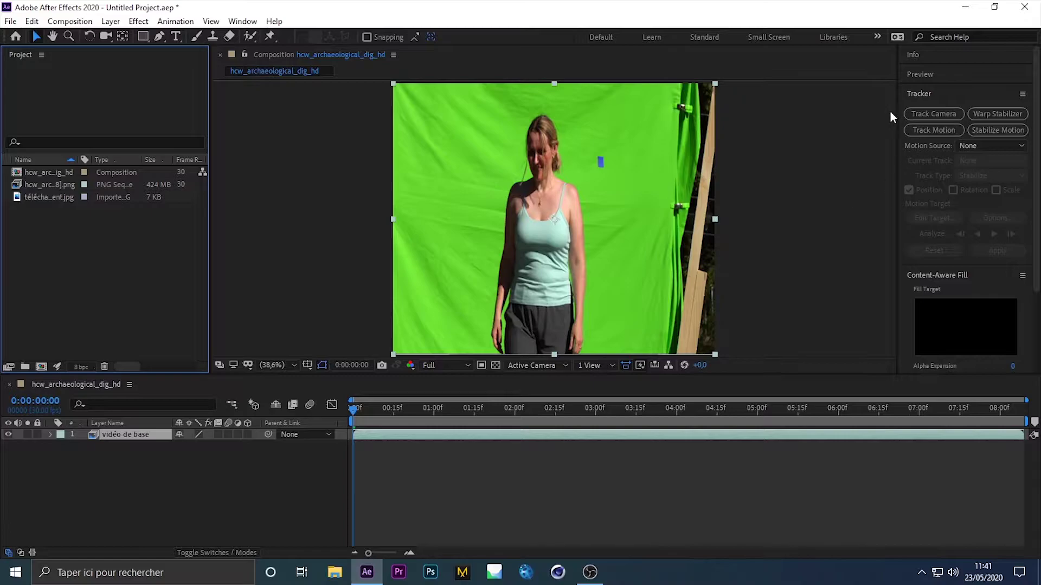
click(933, 130)
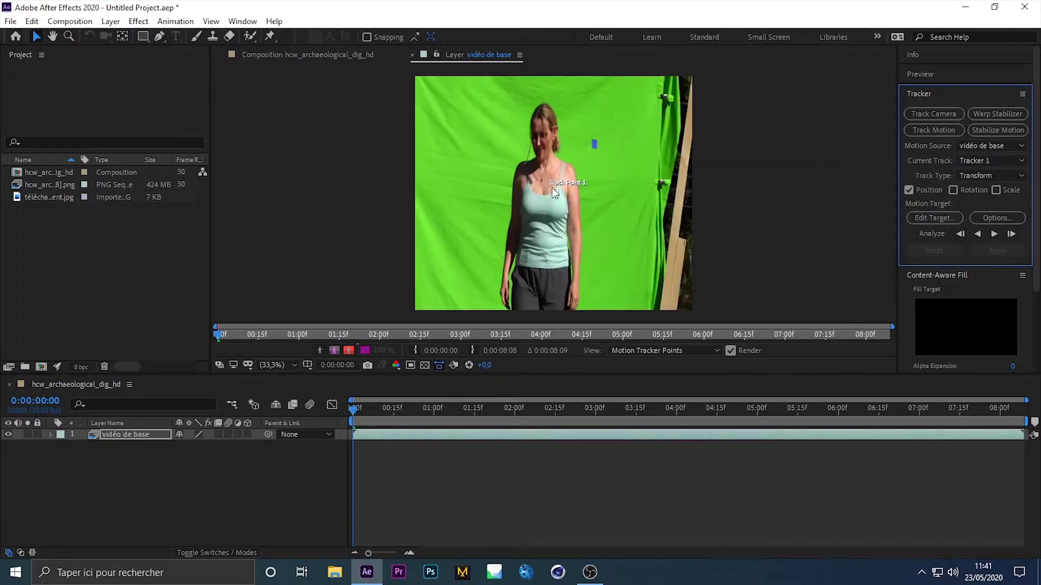
- Place Track Point 1 on the blue marker beside the woman's head, sizing its feature and search regions around it
scroll(558, 198, up, 7)
mouse_move(515, 139)
mouse_down()
mouse_move(611, 155)
mouse_move(696, 87)
mouse_move(622, 159)
mouse_move(730, 25)
mouse_move(775, 47)
mouse_move(804, 225)
mouse_move(831, 252)
mouse_move(801, 239)
mouse_move(866, 283)
mouse_up()
scroll(623, 159, down, 2)
click(864, 271)
drag(811, 243, 886, 324)
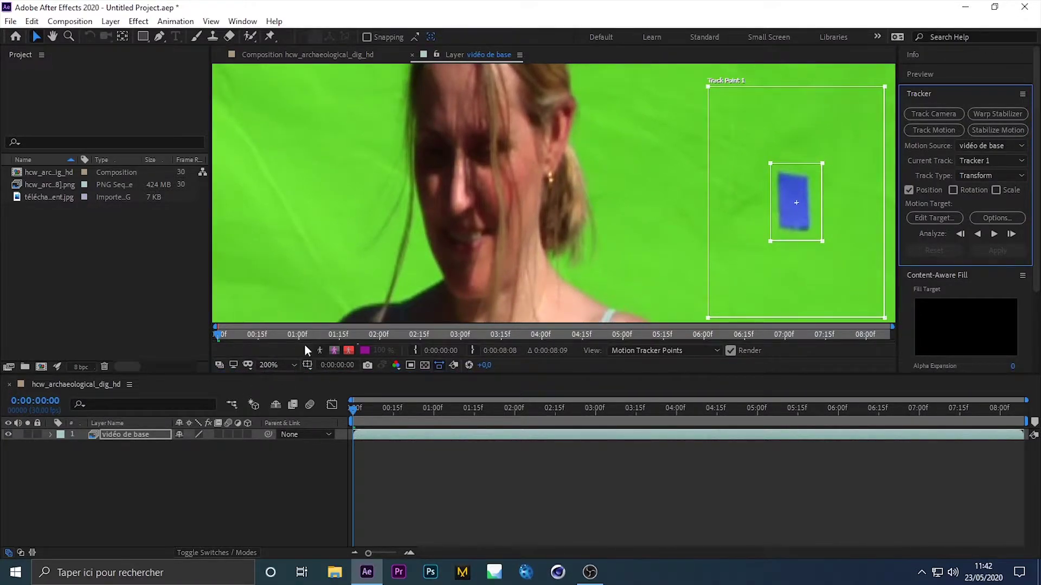
click(290, 368)
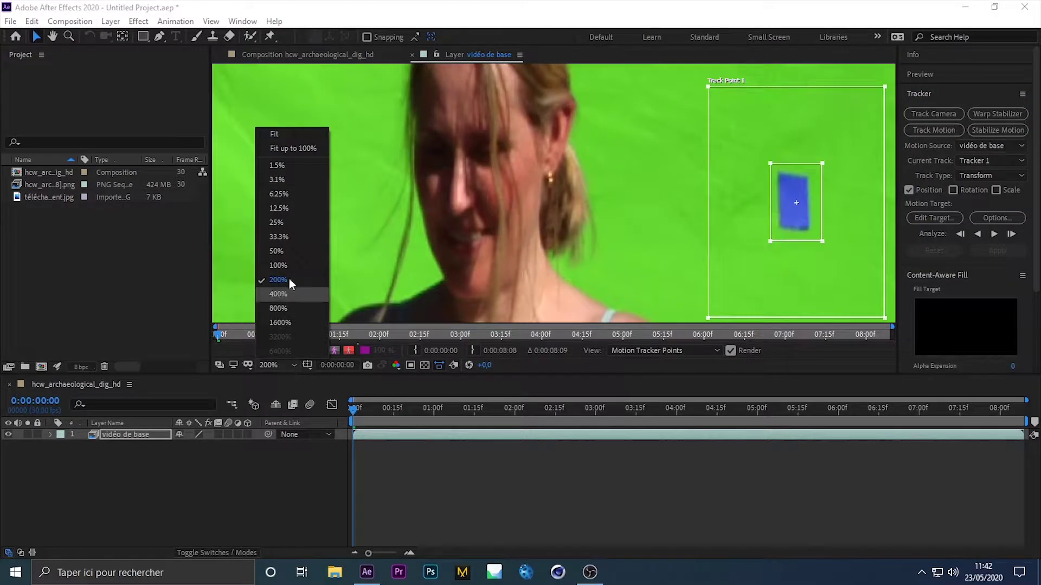
click(276, 133)
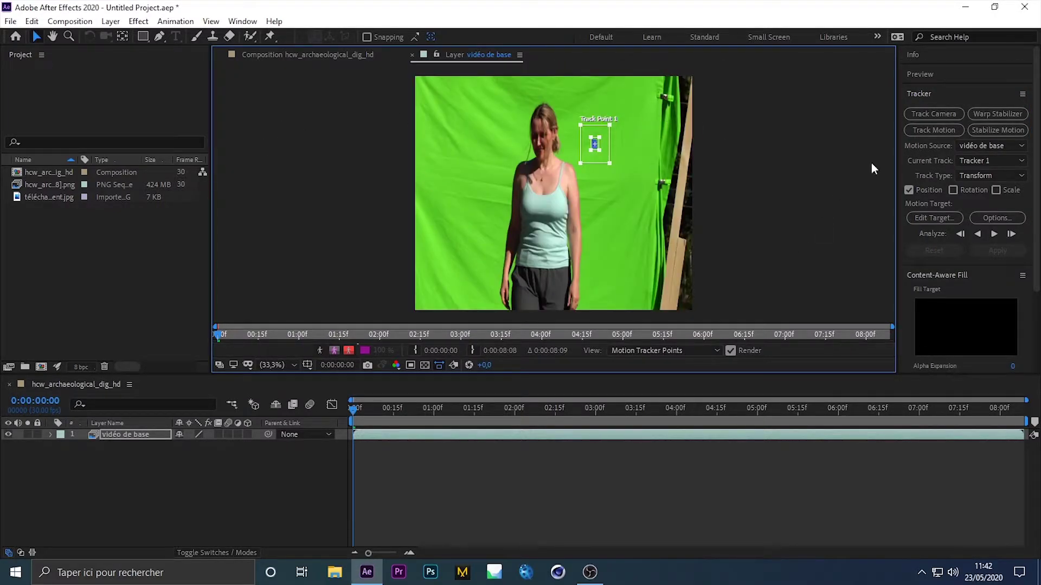
- Try adding scale and rotation to the position tracking of Tracker 1
click(996, 189)
click(970, 189)
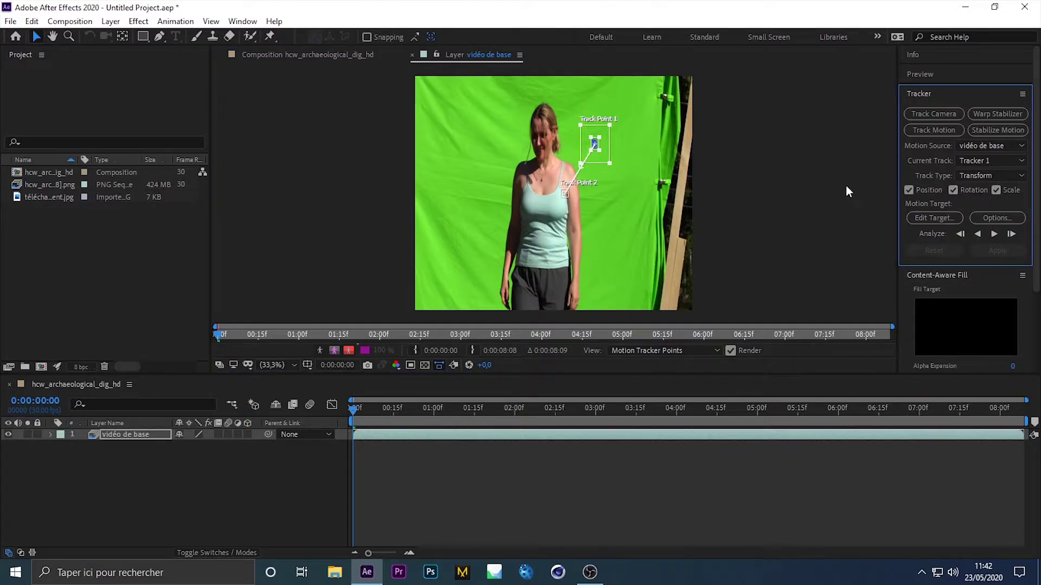
click(1009, 190)
click(574, 220)
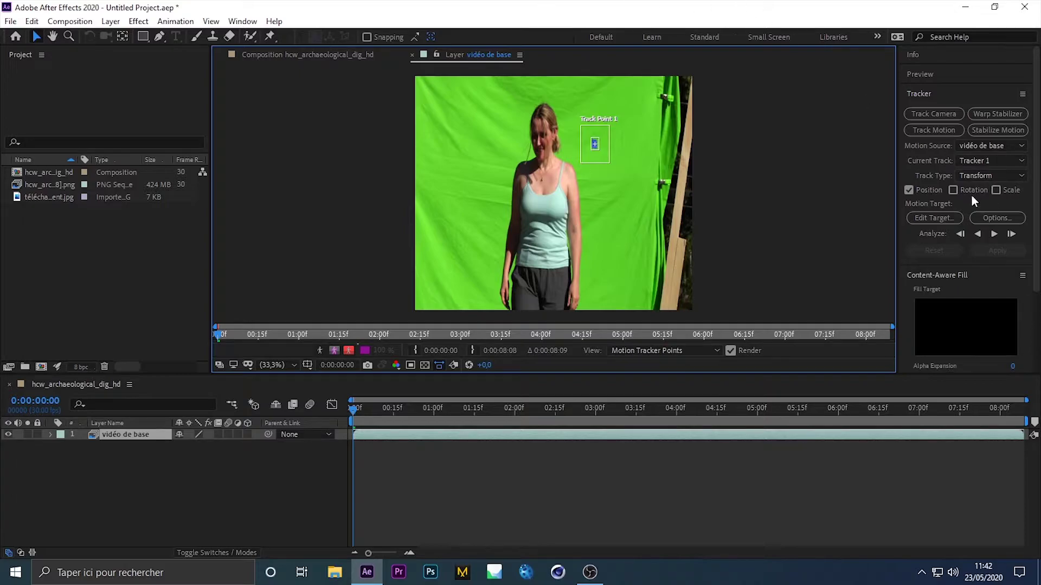
- Analyze the position track of the blue marker forward through the whole clip
click(995, 234)
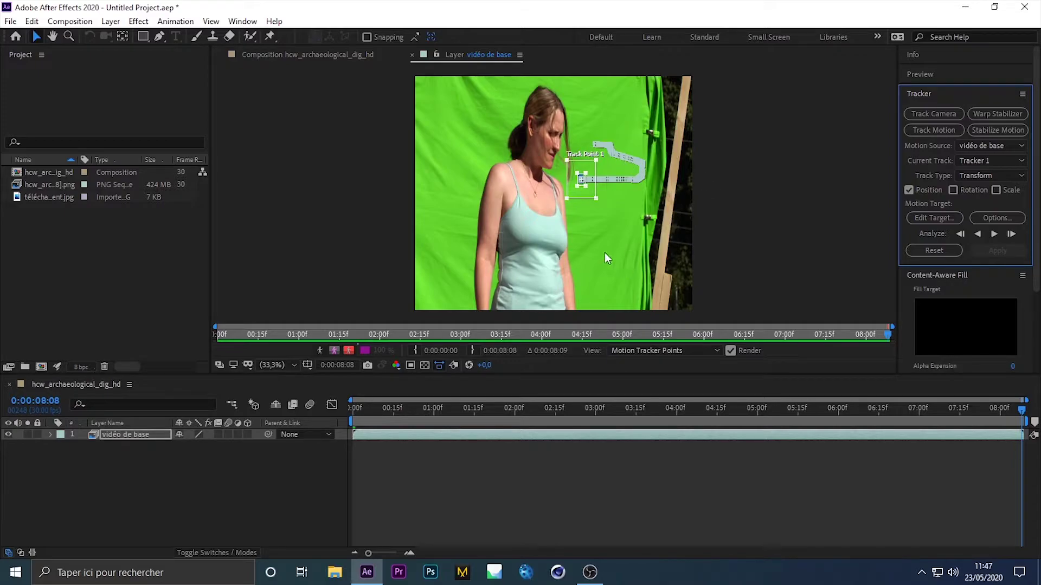
- Add a new null object to the hcw_archaeological_dig_hd composition
right_click(103, 467)
mouse_move(151, 324)
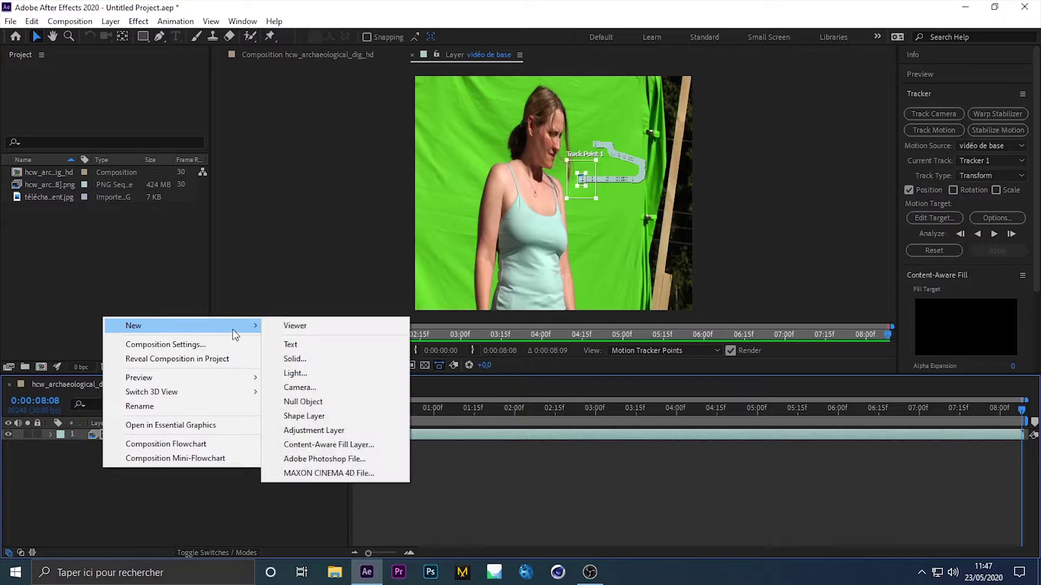
click(328, 402)
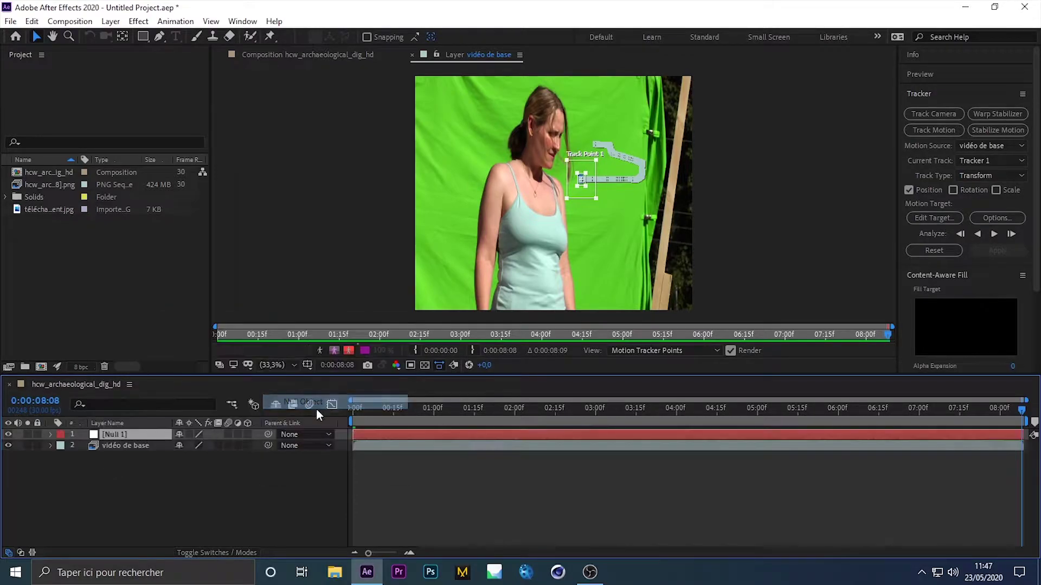
click(934, 217)
click(541, 268)
click(523, 282)
click(599, 323)
- Rename the null object layer as "camera track"
right_click(118, 434)
click(161, 421)
text(camera track)
key(Return)
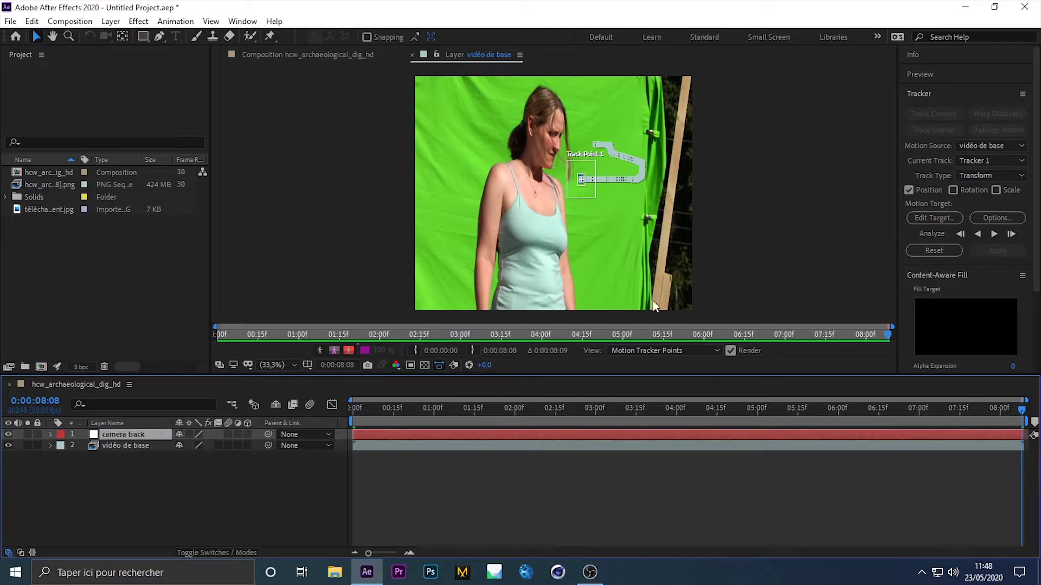
- Set the camera track layer as the motion target and apply the tracking data in X and Y
click(917, 219)
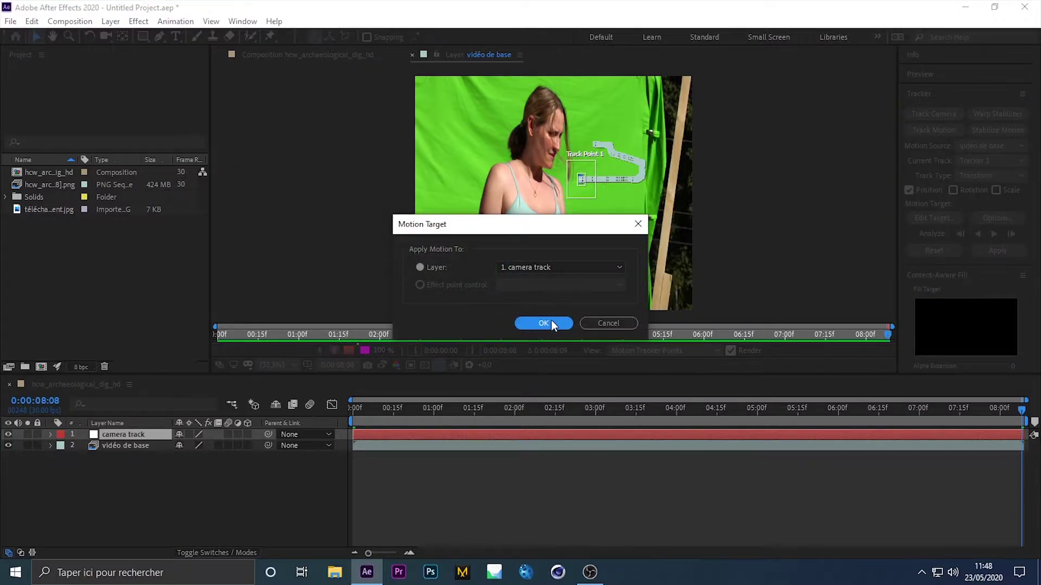
click(549, 323)
click(999, 251)
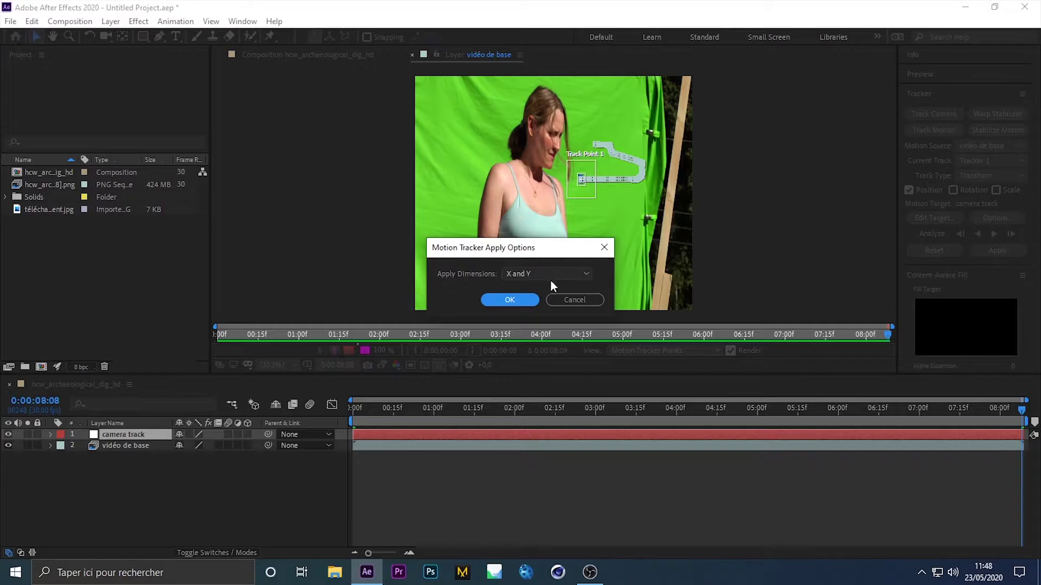
click(510, 303)
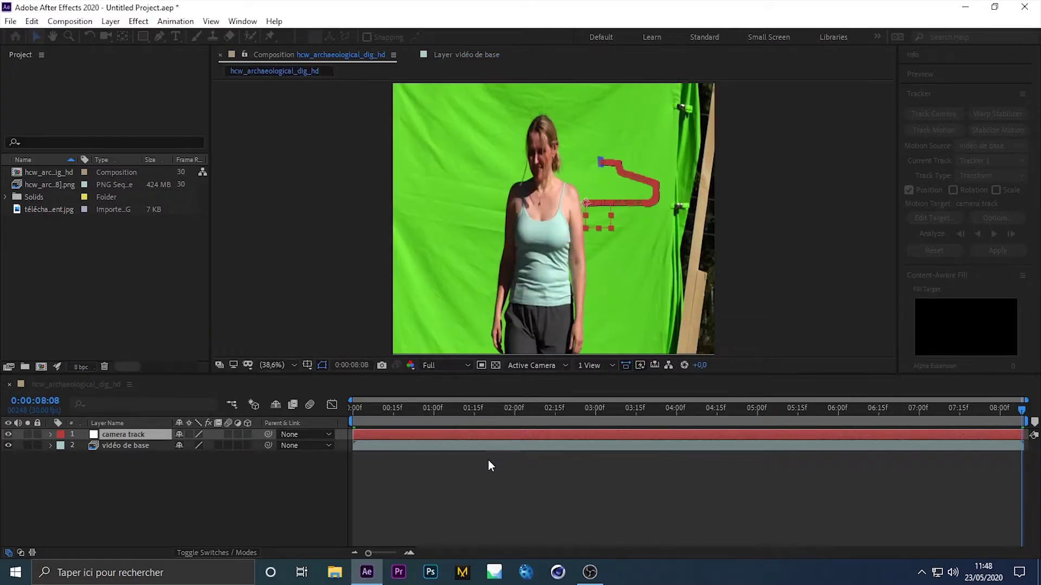
click(489, 461)
click(141, 433)
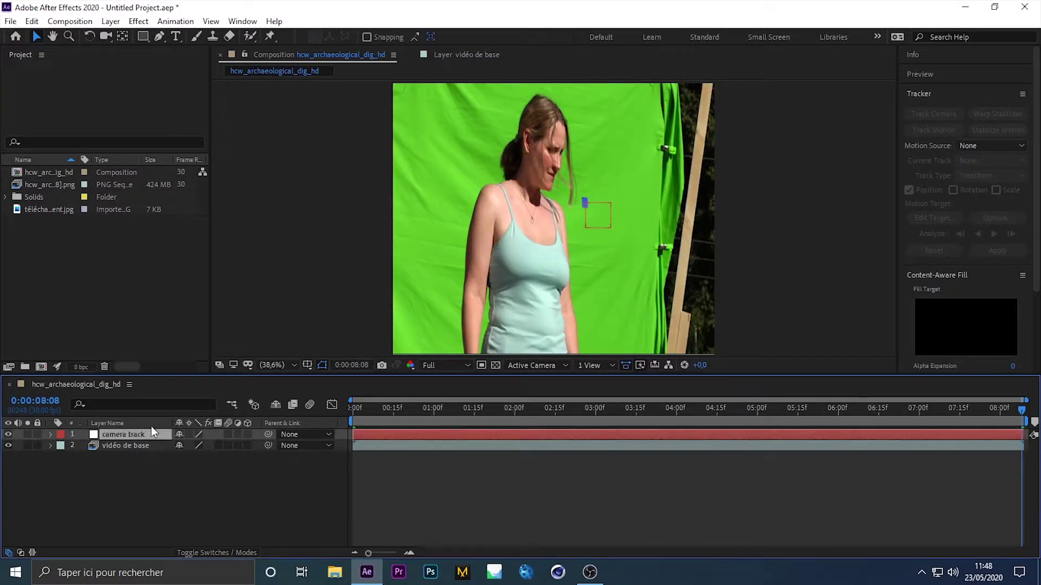
drag(506, 528, 445, 442)
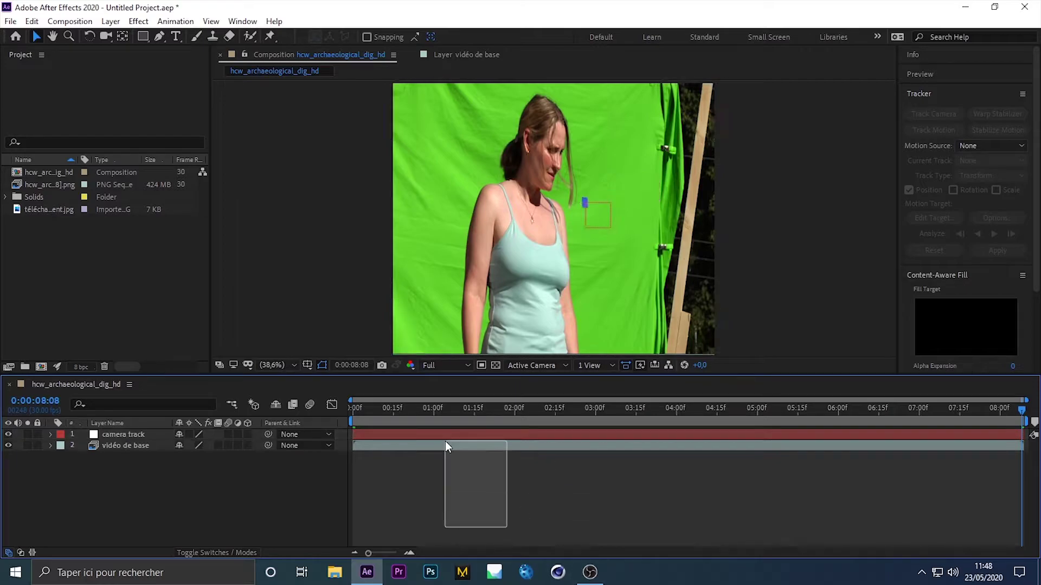
mouse_move(163, 471)
mouse_down()
mouse_move(144, 398)
mouse_move(148, 461)
mouse_up()
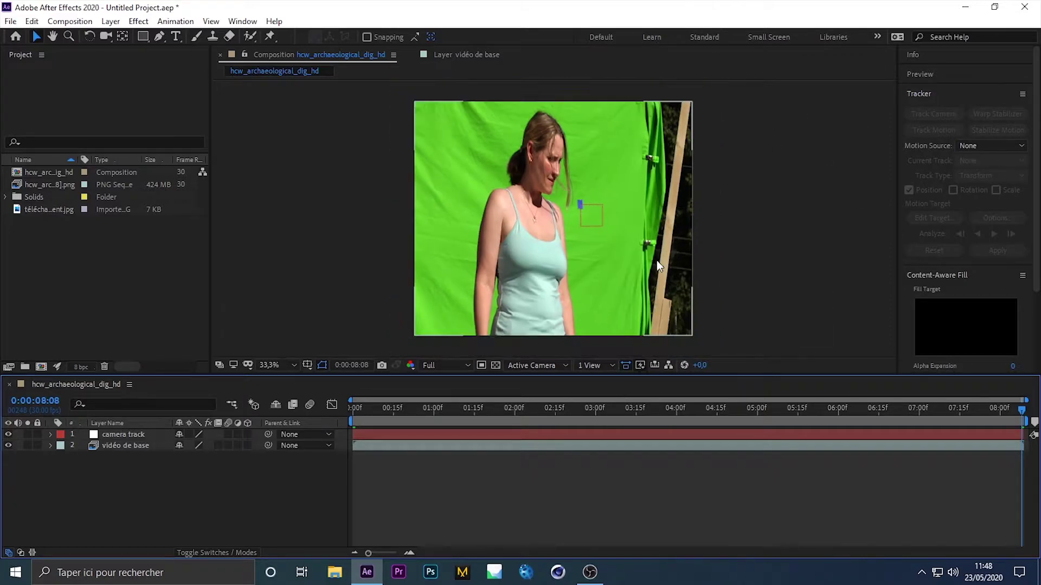
key(slash)
key(comma)
key(comma)
key(comma)
key(comma)
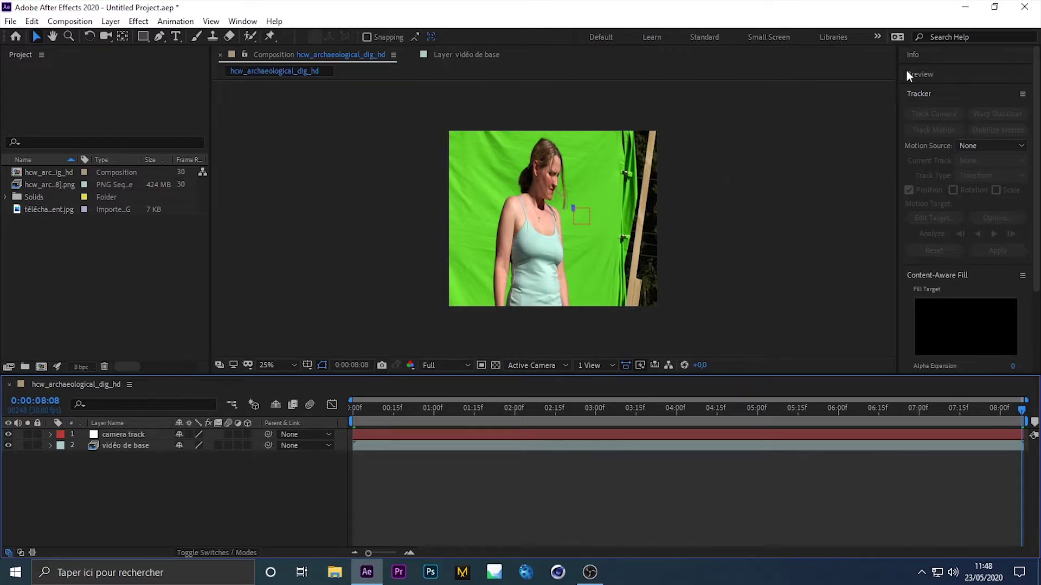
- Try the Effects and Essential Graphics workspaces as layouts for the keying work
click(878, 38)
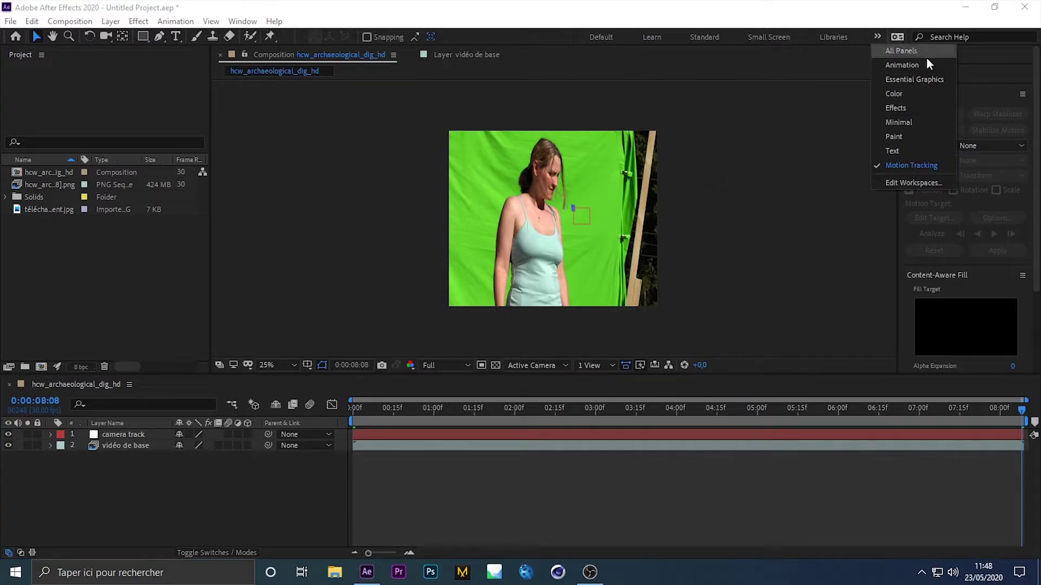
click(917, 106)
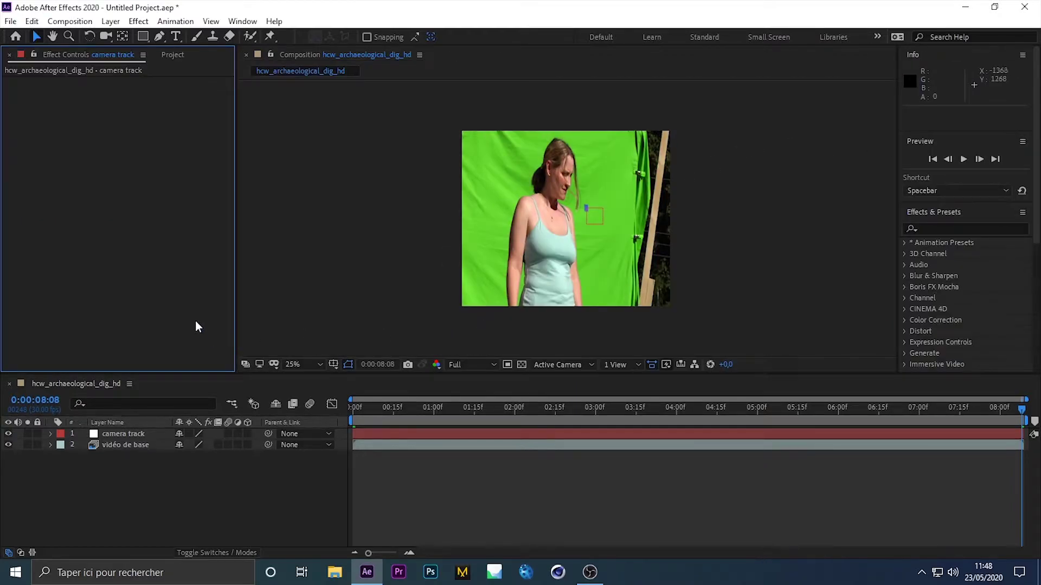
click(171, 54)
drag(163, 53, 24, 55)
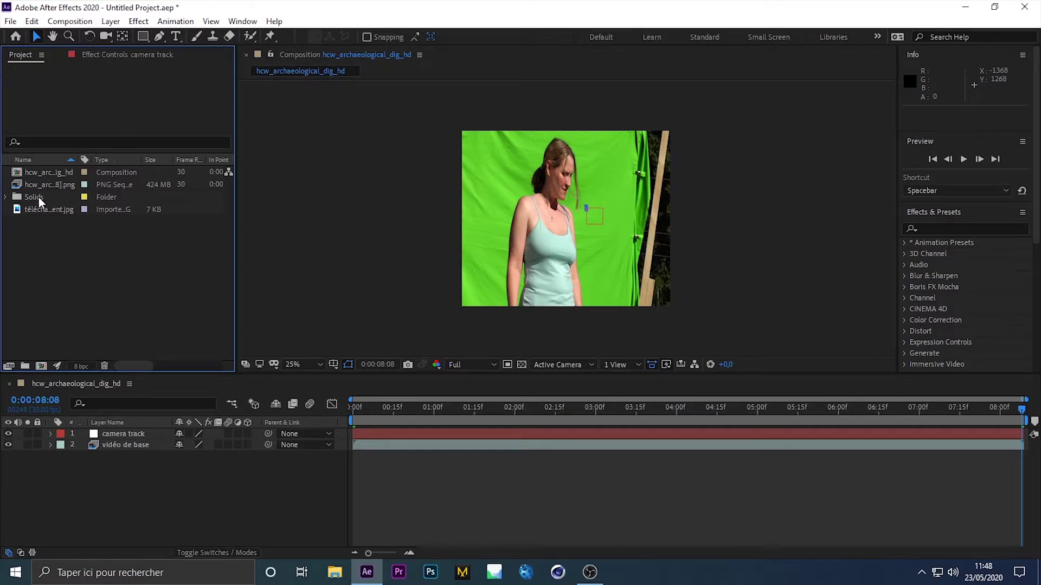
drag(944, 213, 945, 187)
click(877, 36)
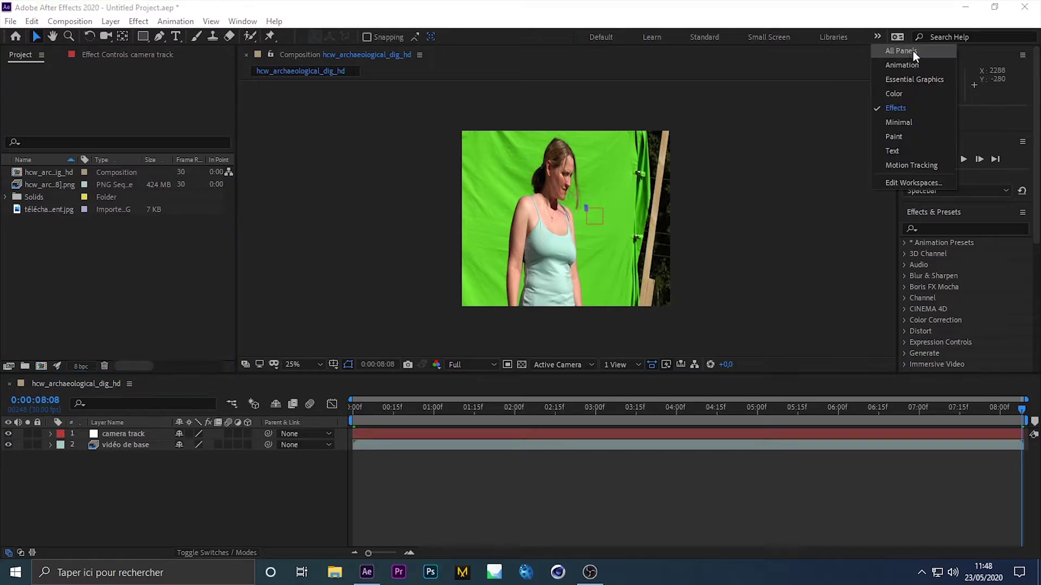
click(890, 112)
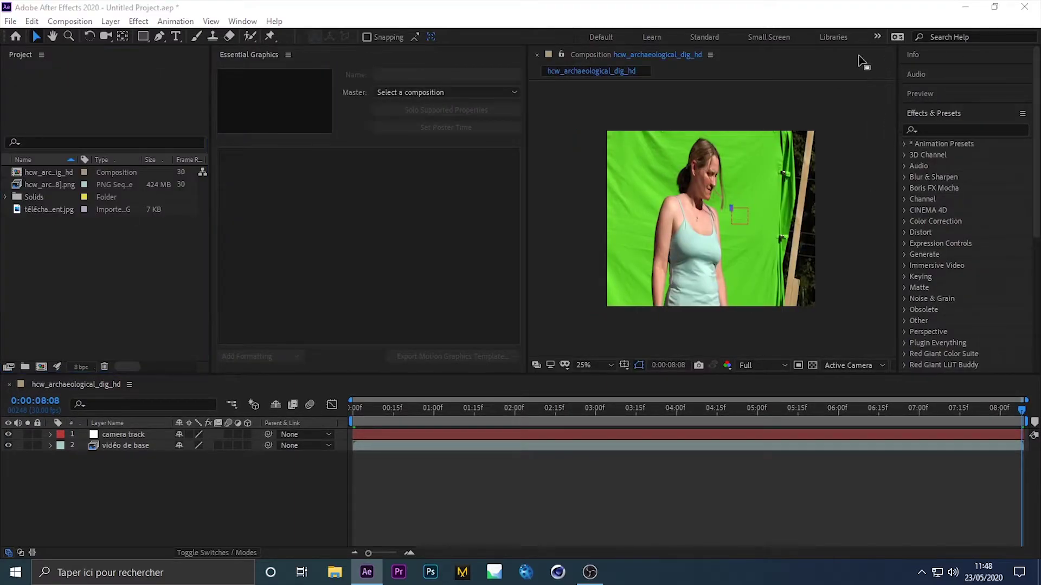
click(878, 35)
click(917, 164)
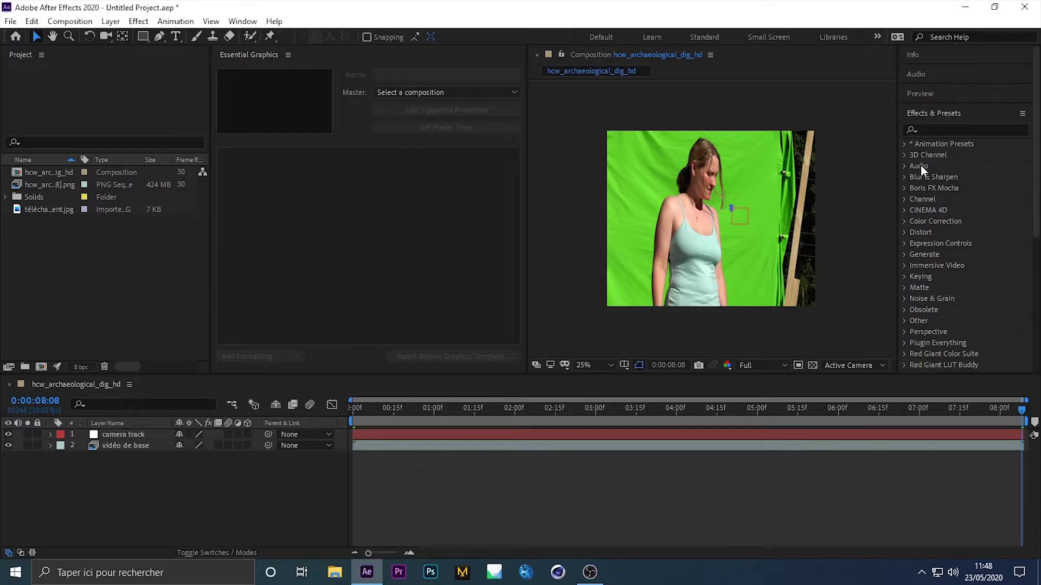
- Switch to the All Panels workspace and expand the Effects & Presets list
click(882, 33)
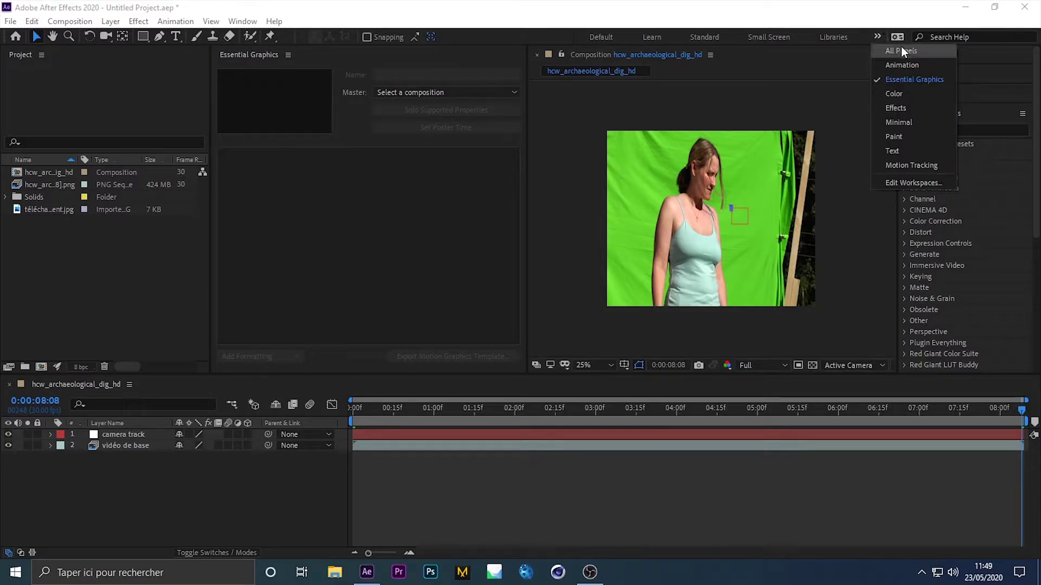
click(901, 47)
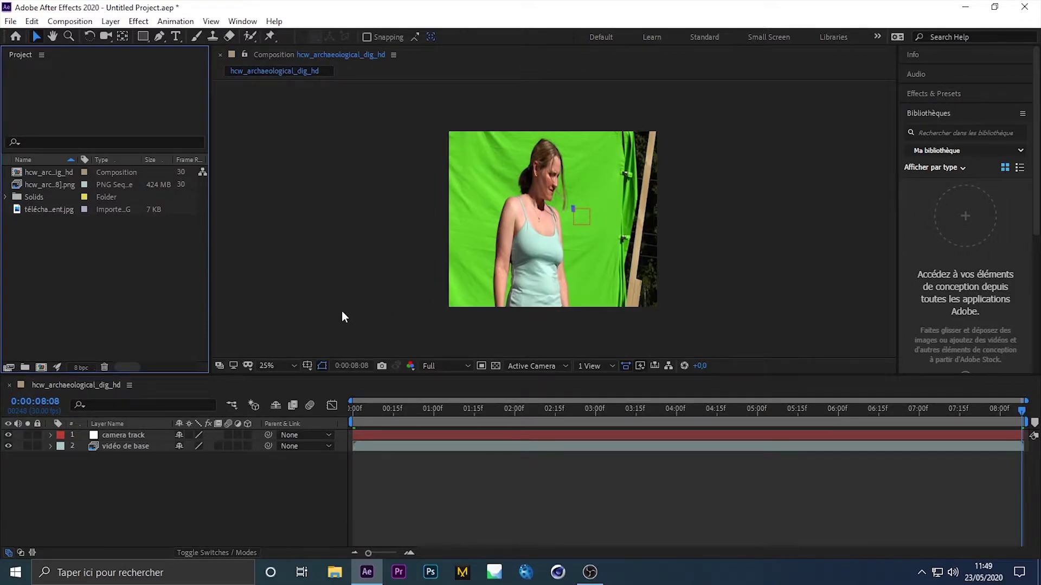
click(271, 365)
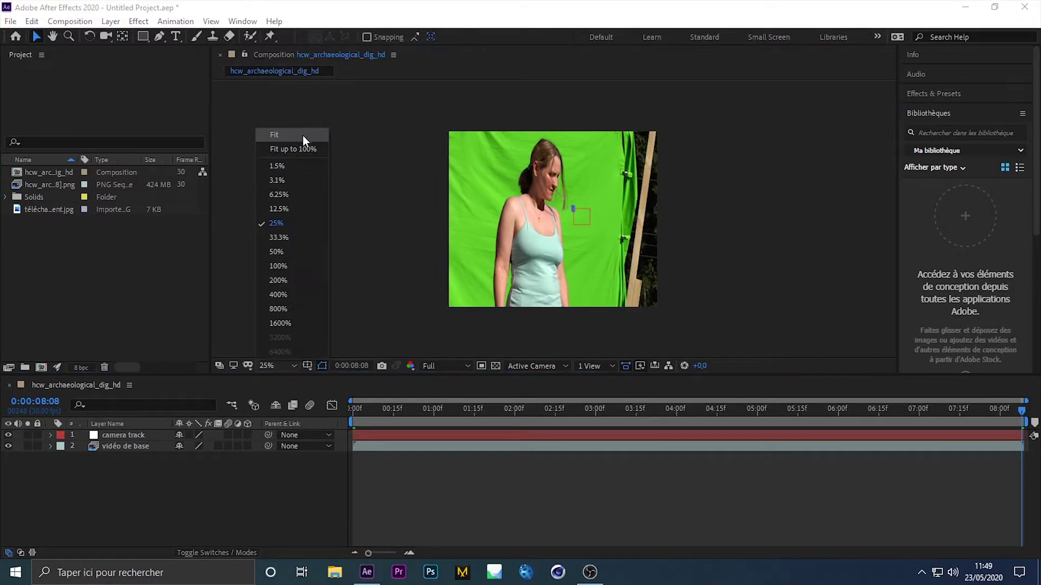
click(302, 136)
click(944, 97)
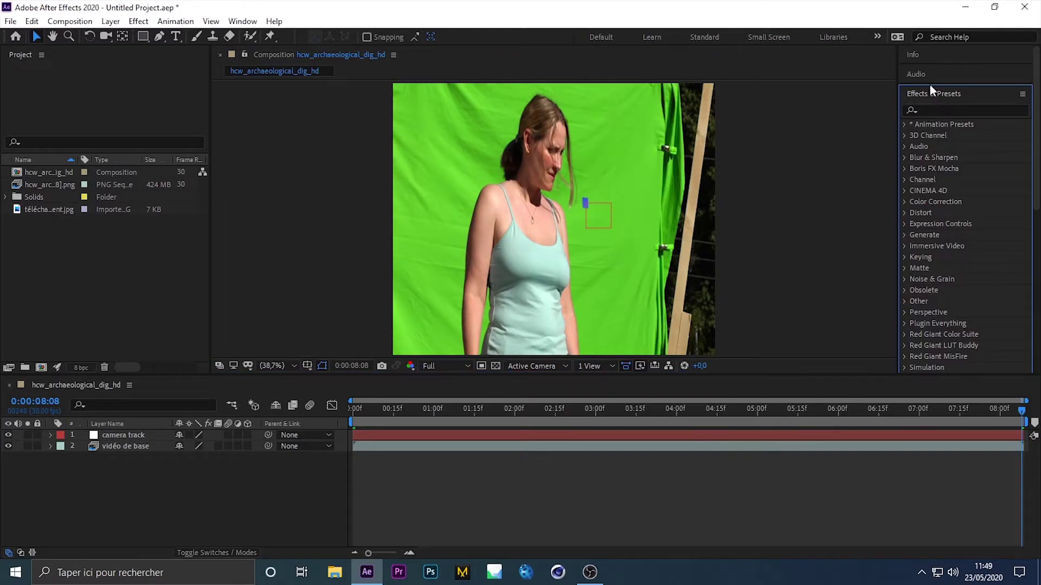
- Draw a closed Pen mask on the vidéo de base layer around the curtain edge and wooden post on the footage's right side
click(160, 36)
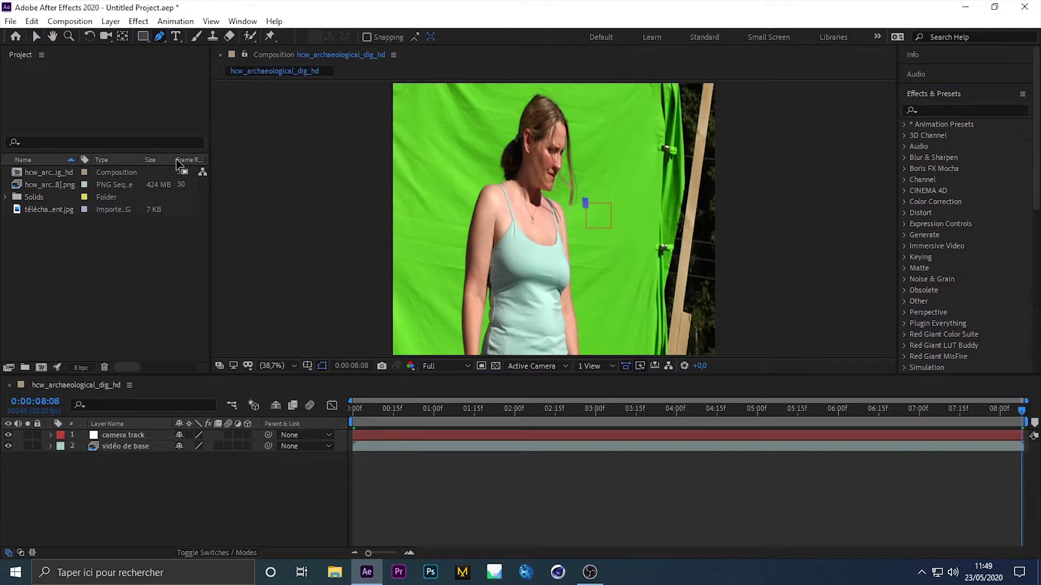
click(122, 446)
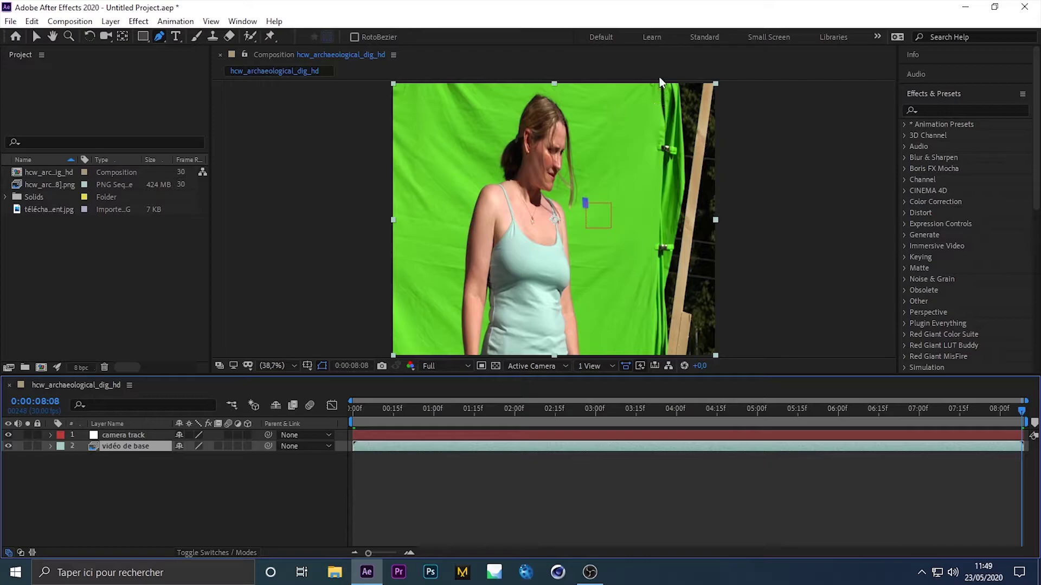
key(comma)
click(637, 89)
click(635, 194)
click(620, 269)
click(610, 346)
click(694, 354)
click(720, 288)
click(726, 208)
click(710, 88)
click(668, 90)
click(638, 90)
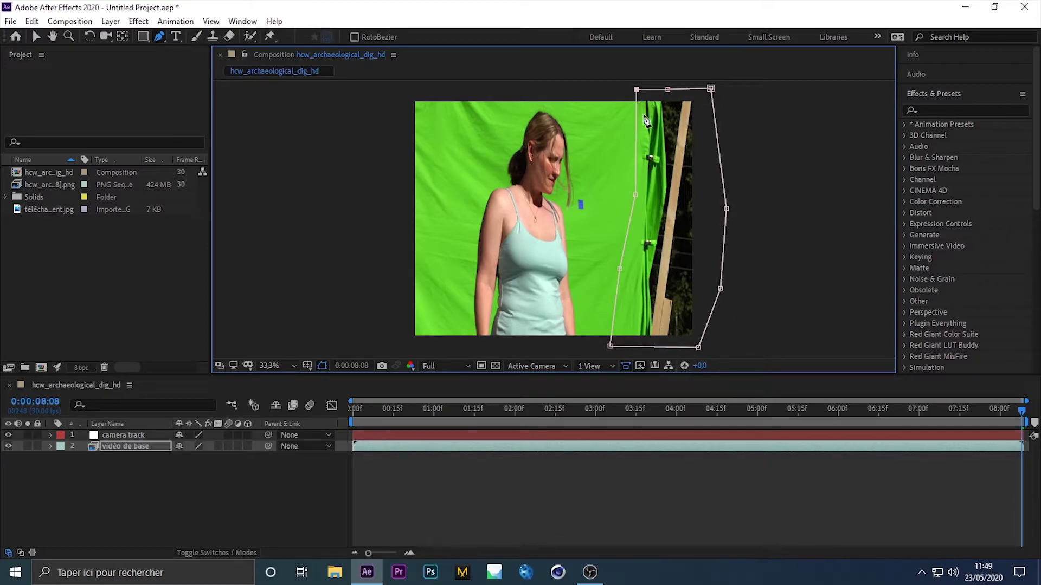
- Reveal Mask 1 on the vidéo de base layer and set its mode to Subtract
click(146, 453)
key(m)
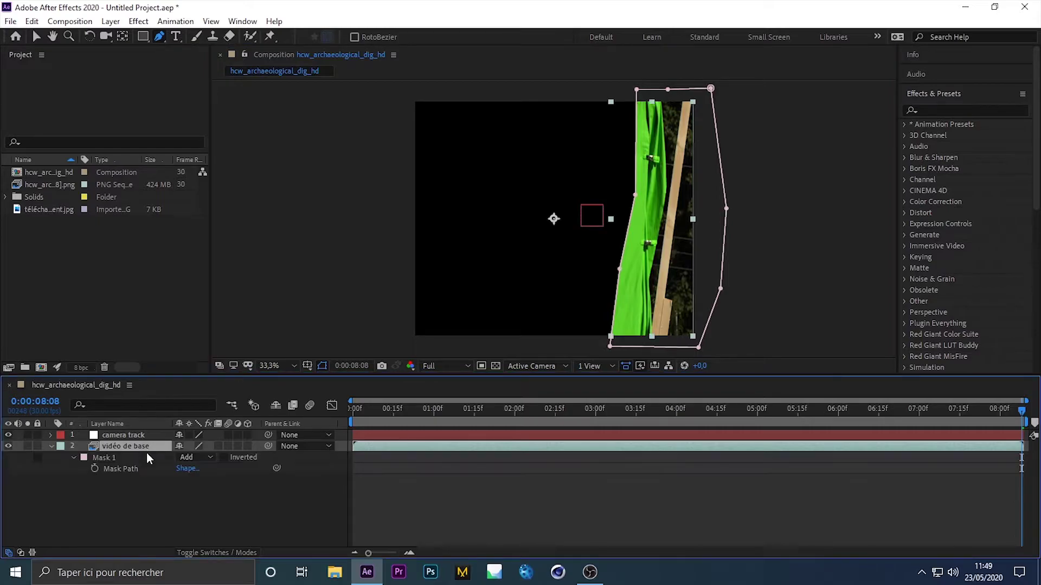
click(184, 457)
click(195, 386)
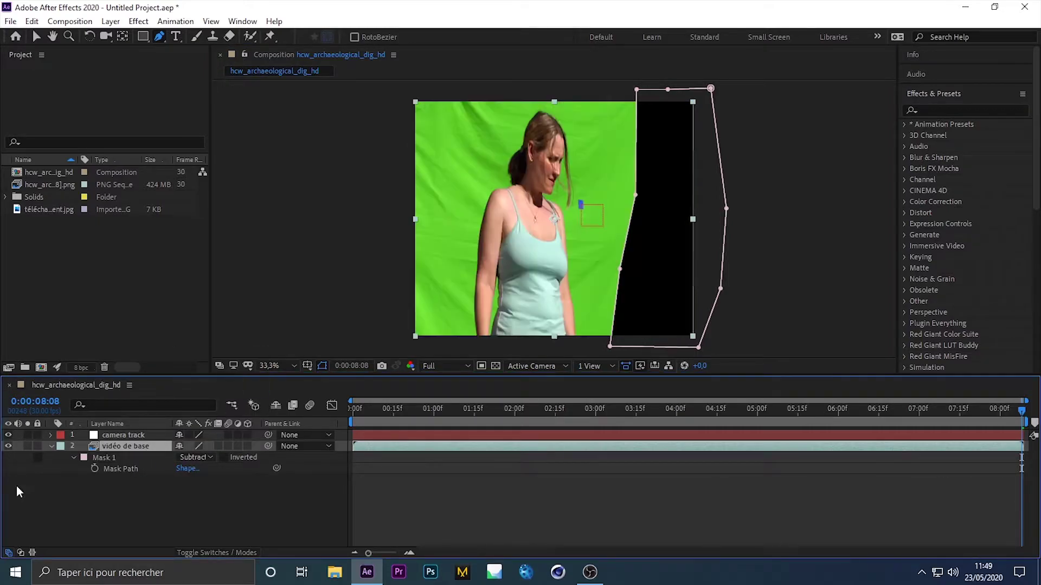
- Keyframe Mask 1's path at 0:00:08:08 and shift the mask slightly right at 0:00:03:29
click(94, 468)
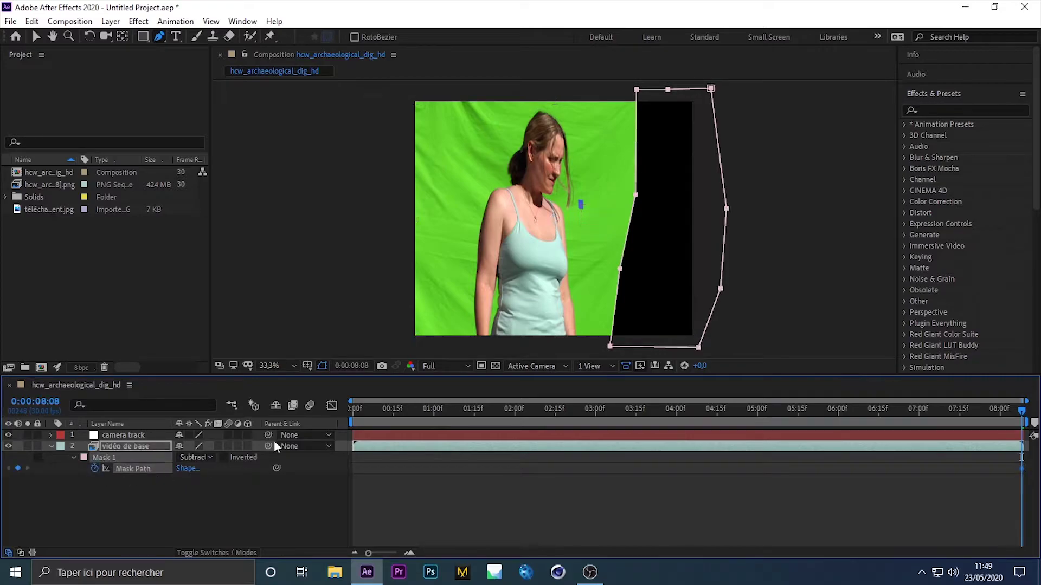
drag(357, 412, 674, 410)
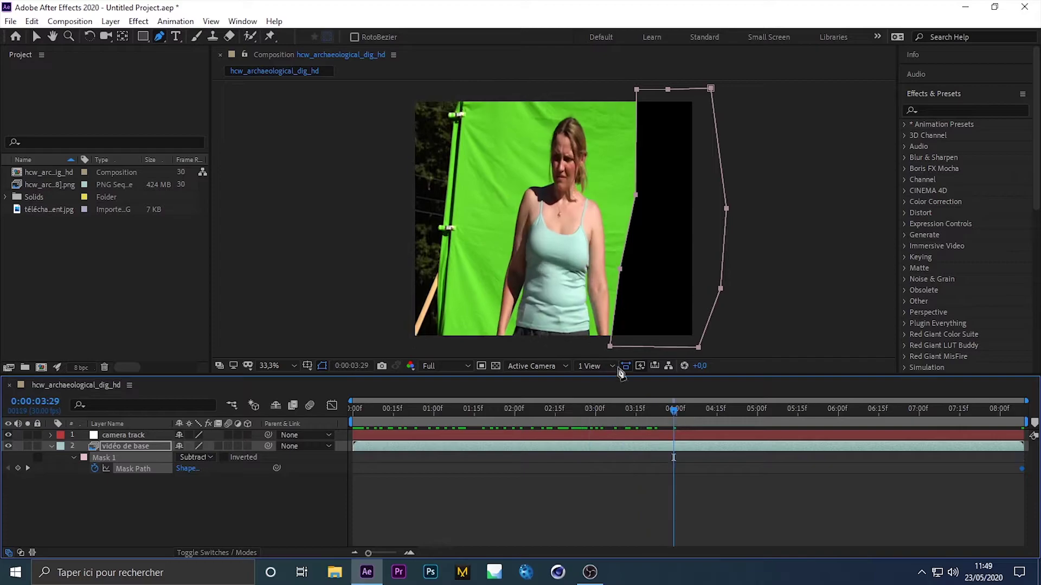
drag(614, 351, 631, 350)
- Draw a second closed mask over the footage's left edge at 0:00:00:00 and set Mask 2 to Subtract
drag(674, 411, 86, 414)
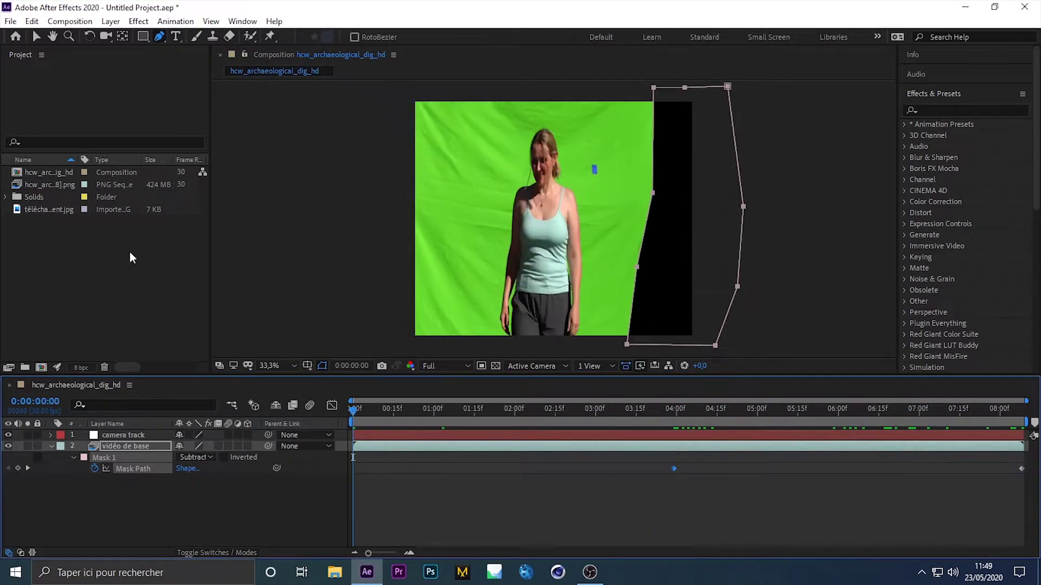
click(456, 89)
click(462, 206)
click(453, 351)
click(373, 348)
click(387, 93)
click(456, 89)
click(196, 491)
click(215, 421)
- Keyframe Mask 2's path from the clip start, moving the mask at several times to follow the green screen's left edge
click(74, 491)
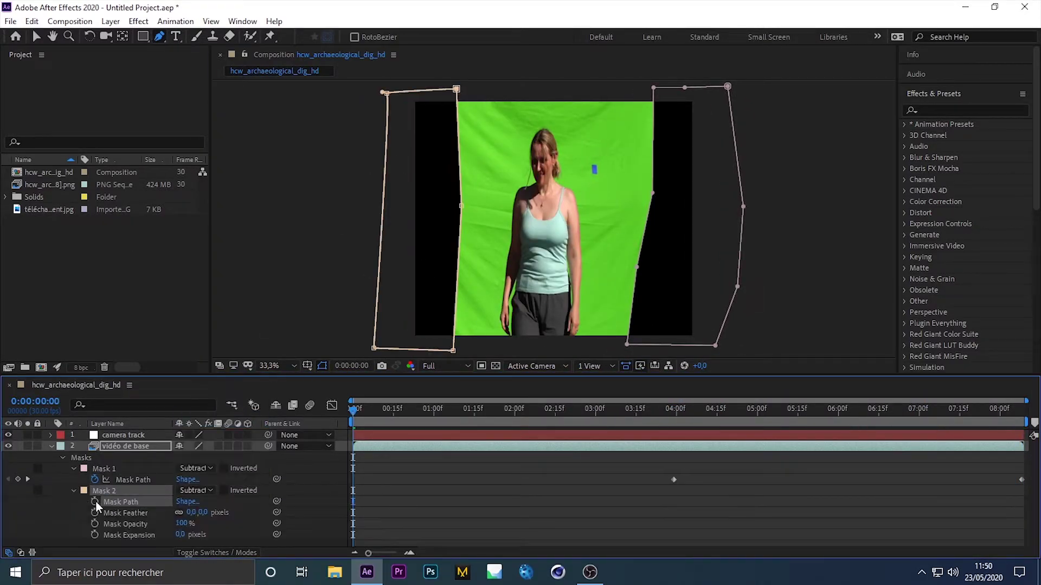
drag(418, 404, 714, 400)
key(v)
drag(427, 91, 445, 91)
drag(713, 410, 830, 409)
drag(438, 92, 425, 92)
drag(830, 410, 817, 410)
drag(428, 92, 417, 92)
drag(808, 412, 1005, 410)
key(Home)
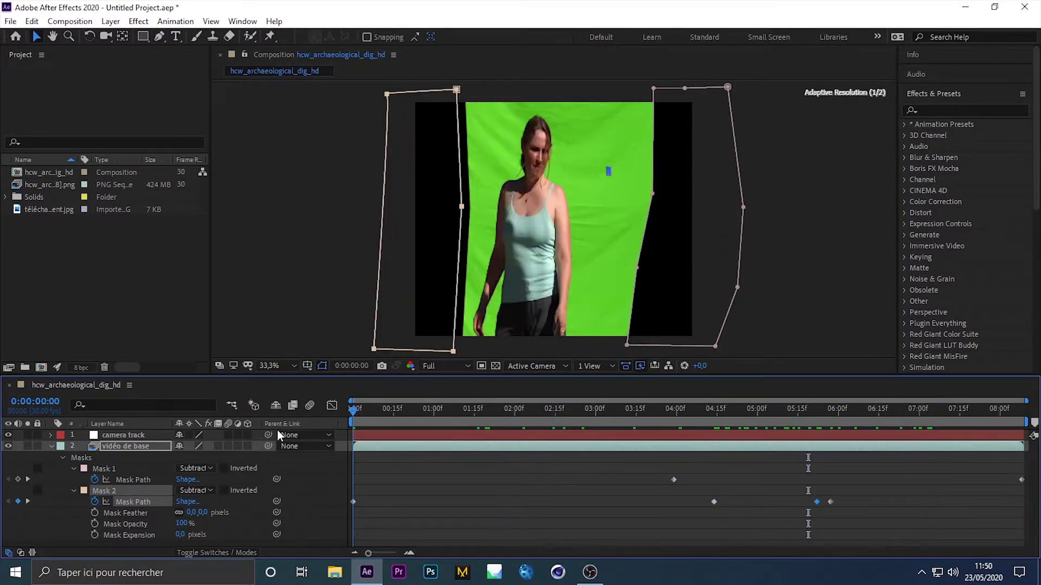
click(50, 446)
click(112, 460)
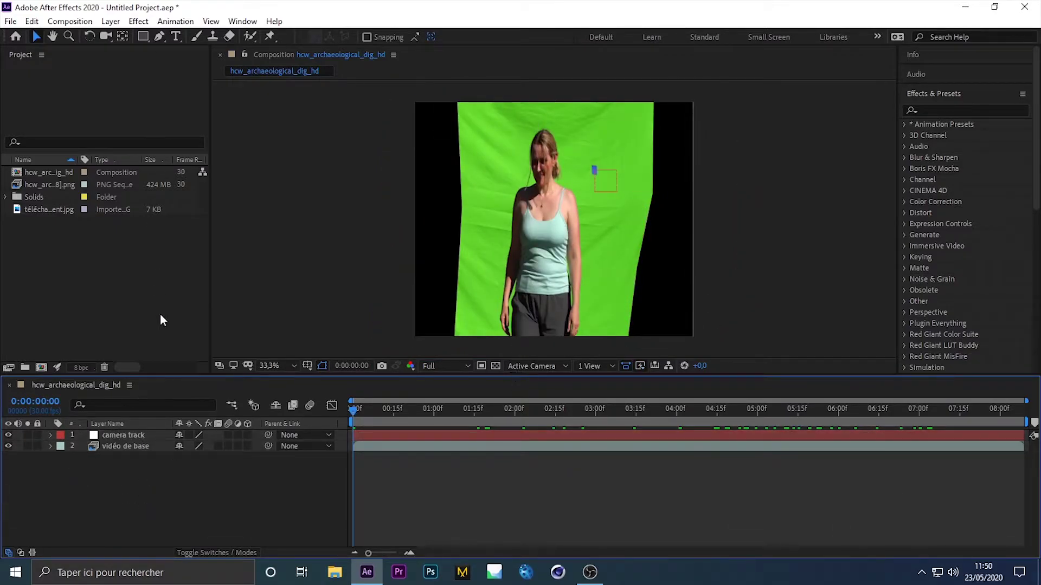
- Search the effects for "key" and apply Keylight (1.2) to the vidéo de base layer
click(119, 447)
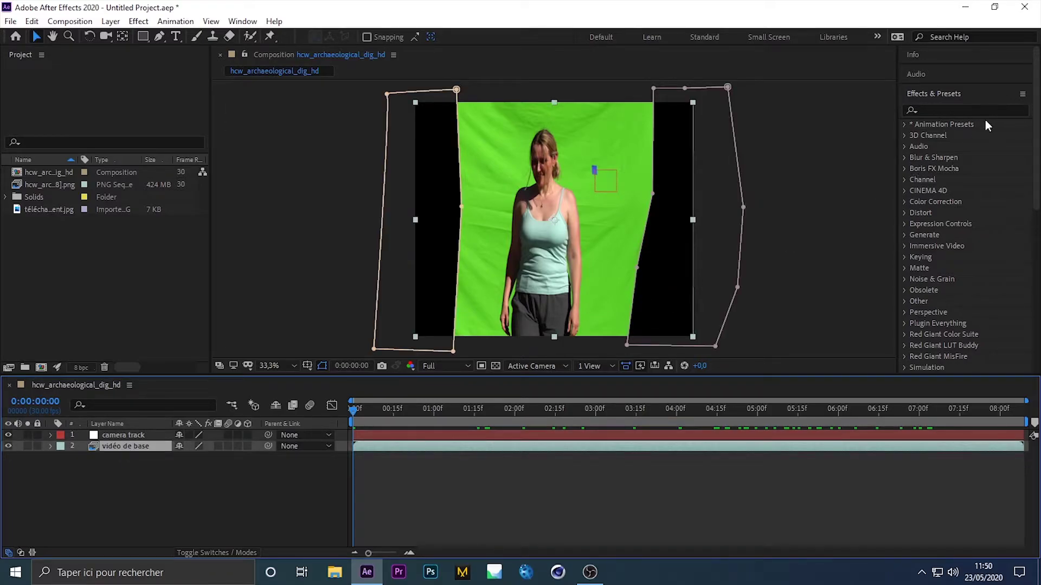
click(957, 106)
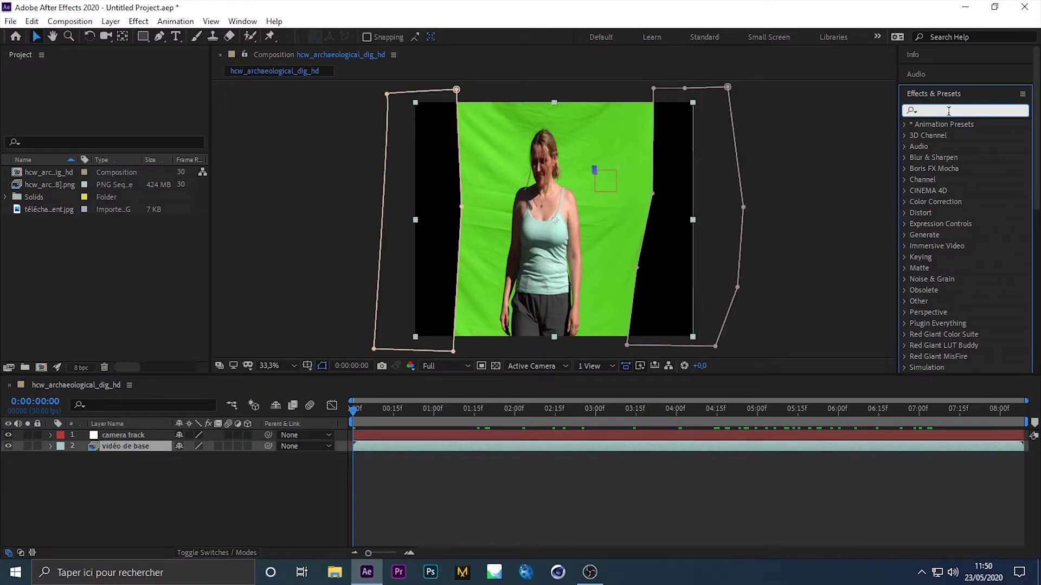
text(key)
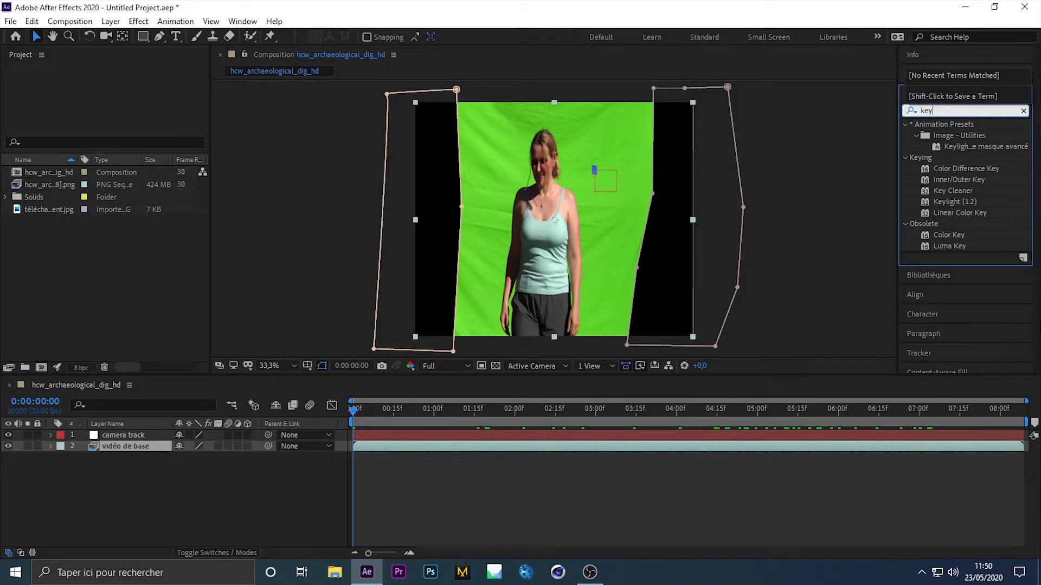
drag(960, 200, 128, 448)
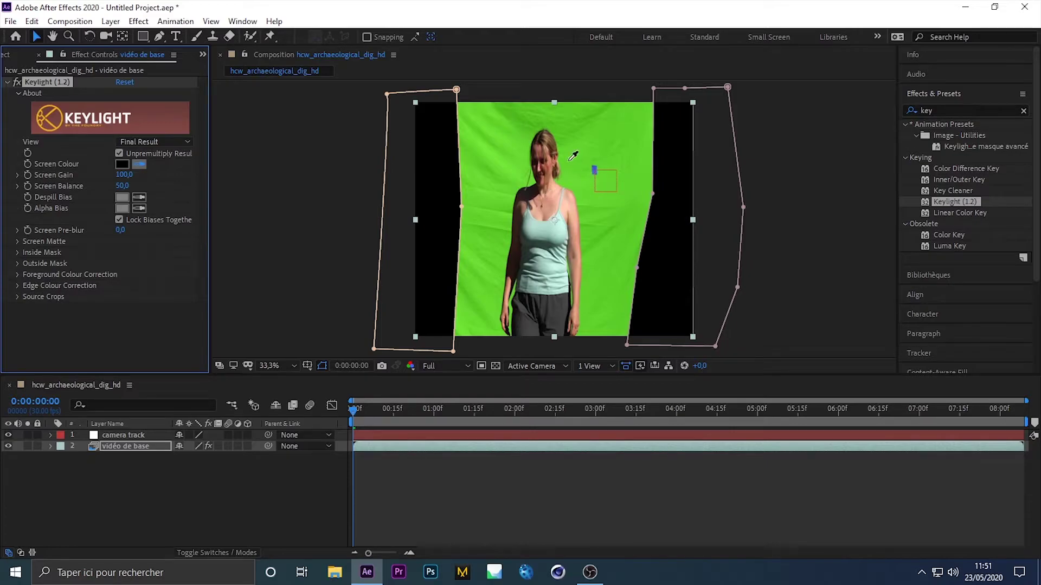
- Sample the green backdrop beside the woman as Keylight's Screen Colour and show the transparency grid
click(571, 191)
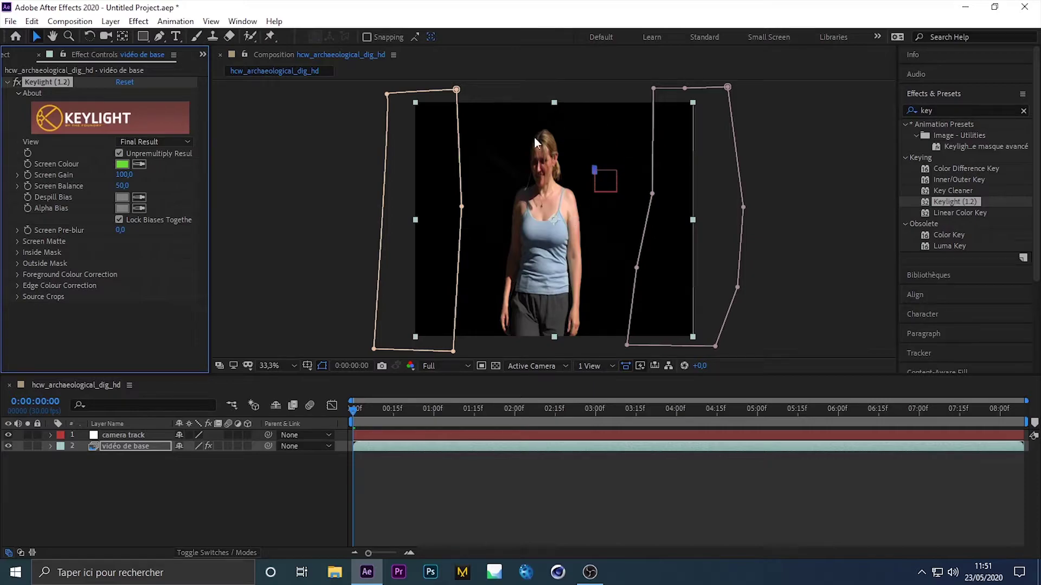
click(494, 366)
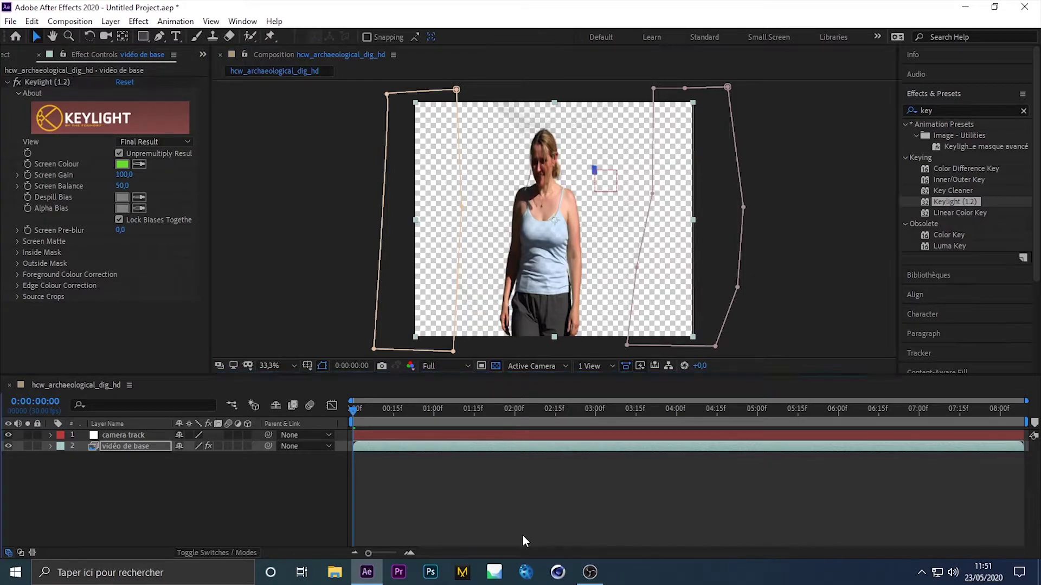
click(523, 535)
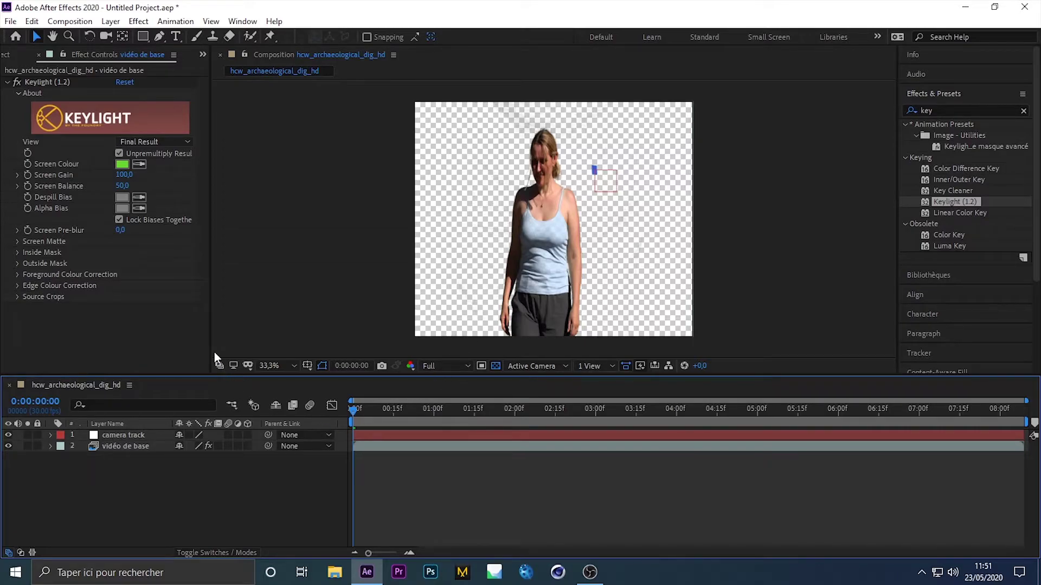
- Set Keylight's View to Screen Matte and deselect the layer to inspect the matte
click(145, 142)
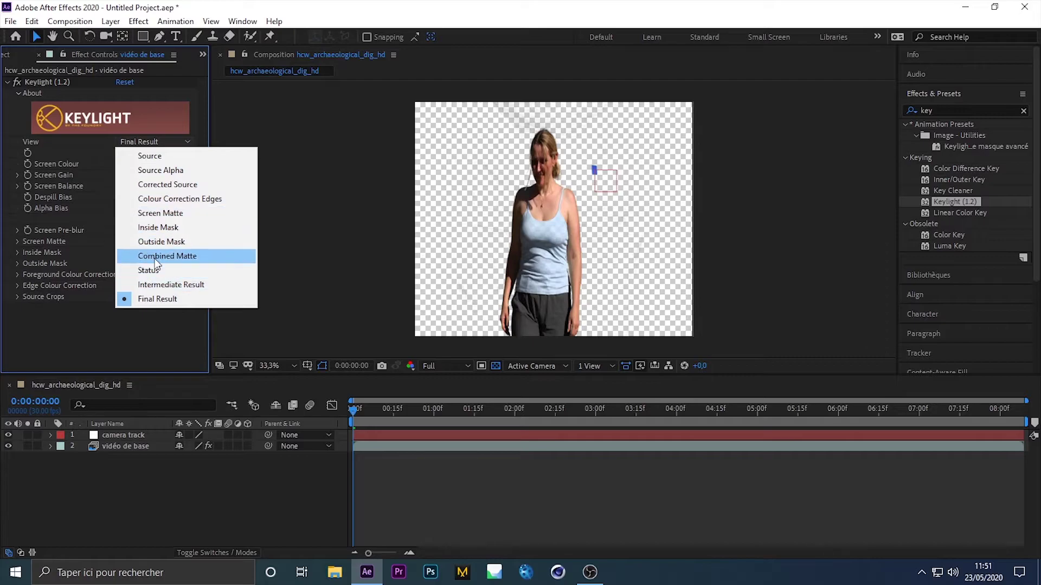
click(190, 209)
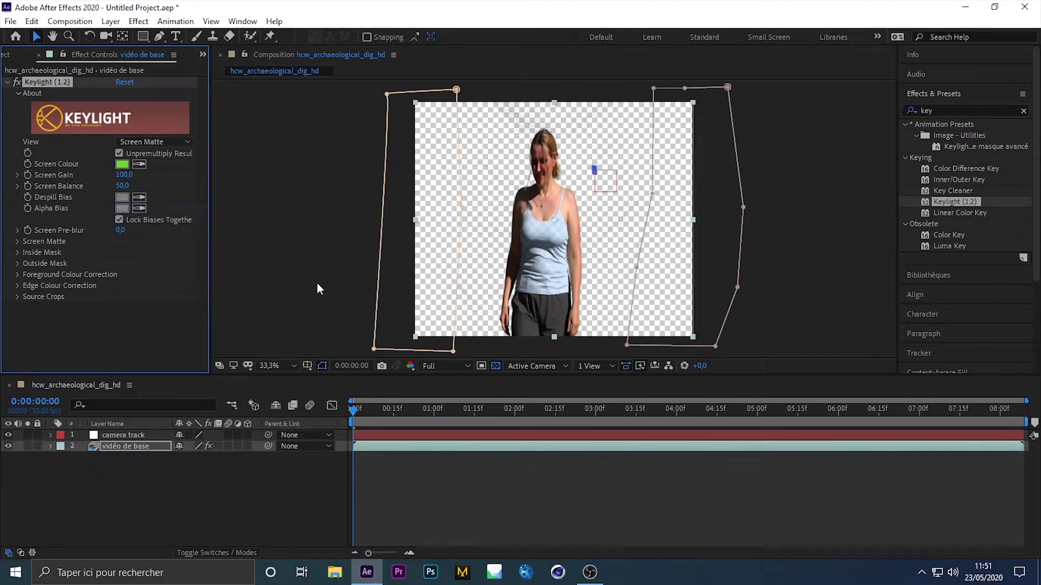
click(610, 526)
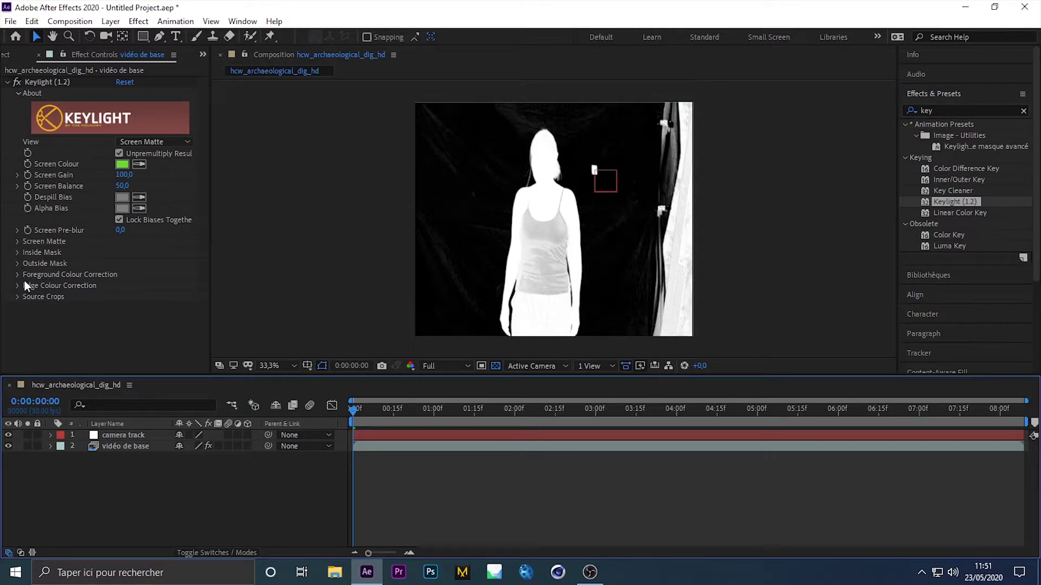
- Lower Keylight's Screen Matte Clip White to 55.7 to make the woman's matte solid
click(18, 241)
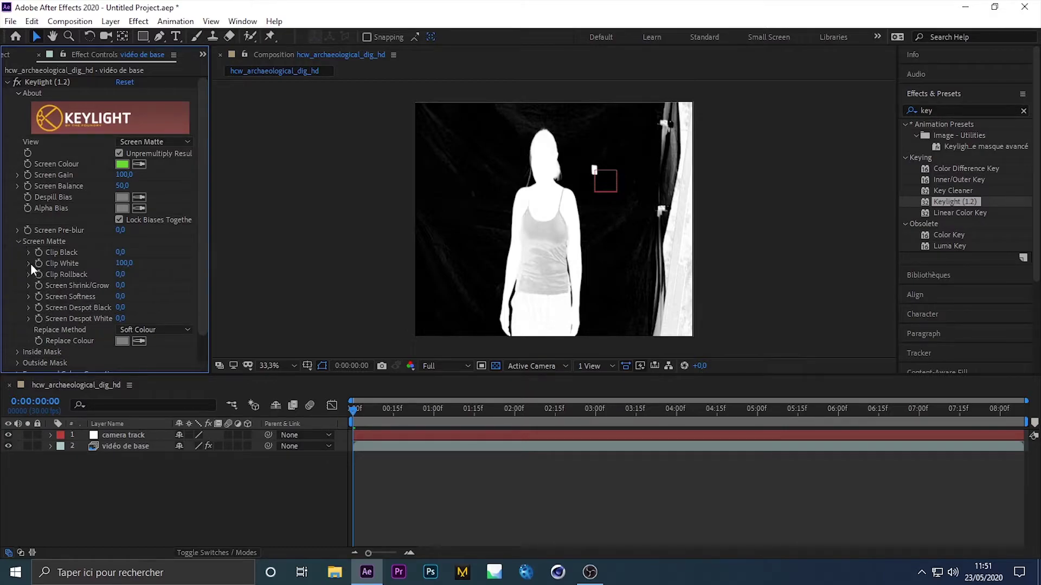
click(28, 263)
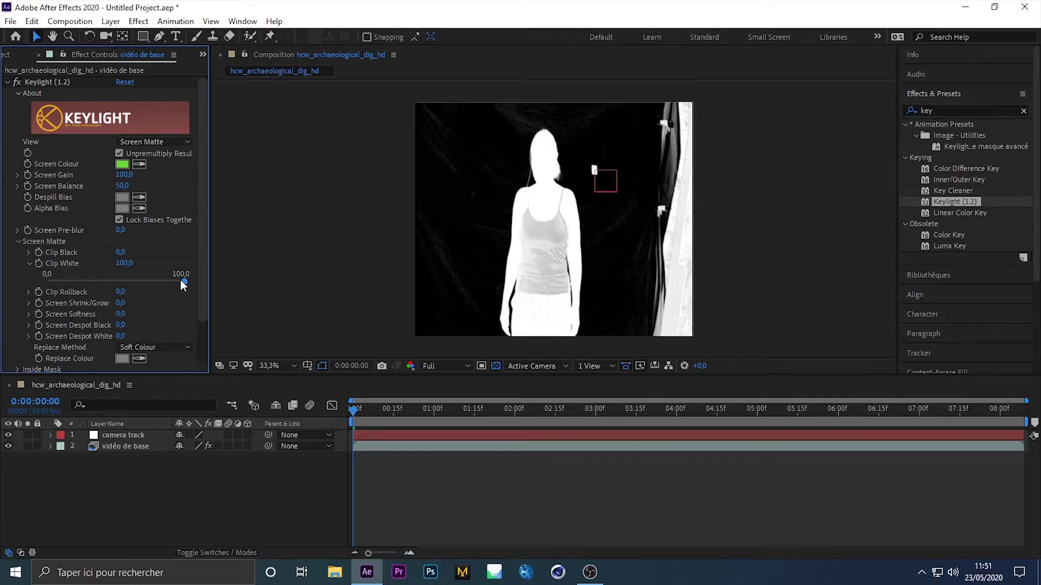
drag(185, 283, 124, 286)
click(514, 470)
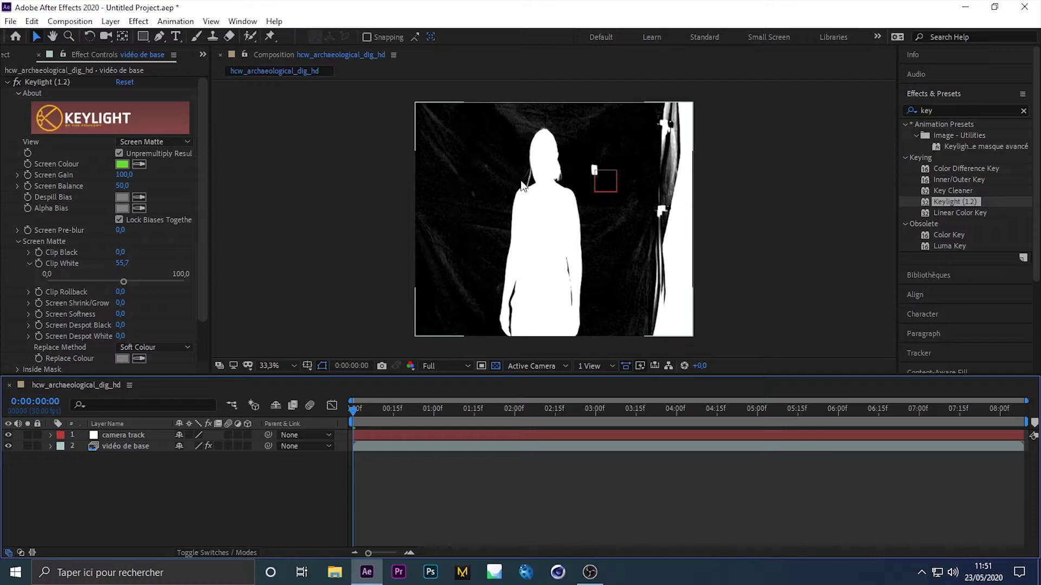
- Raise Keylight's Screen Matte Clip Black to 25.2 to clean up the dark backdrop
click(18, 241)
click(18, 241)
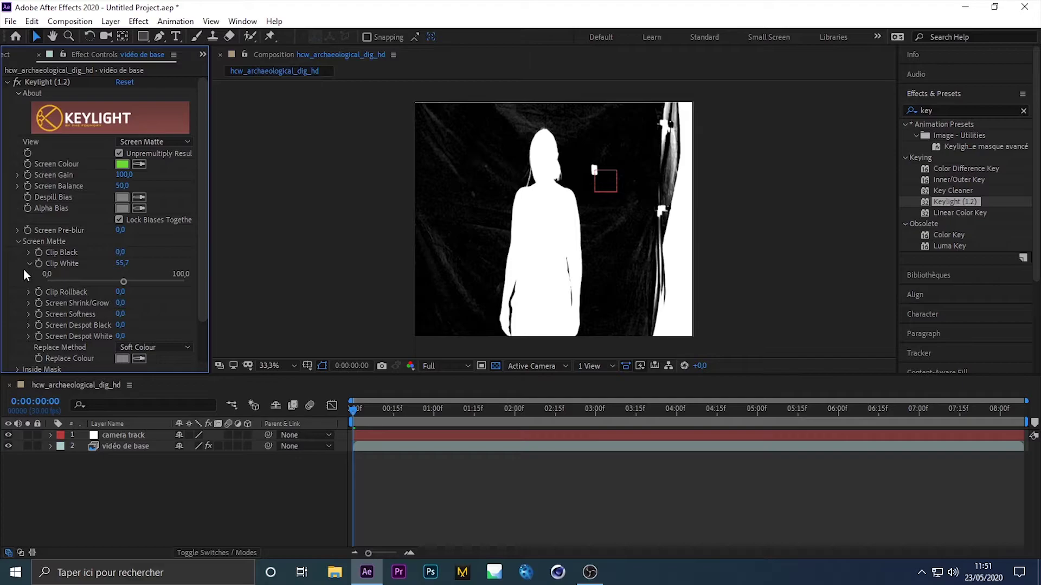
click(30, 263)
click(29, 252)
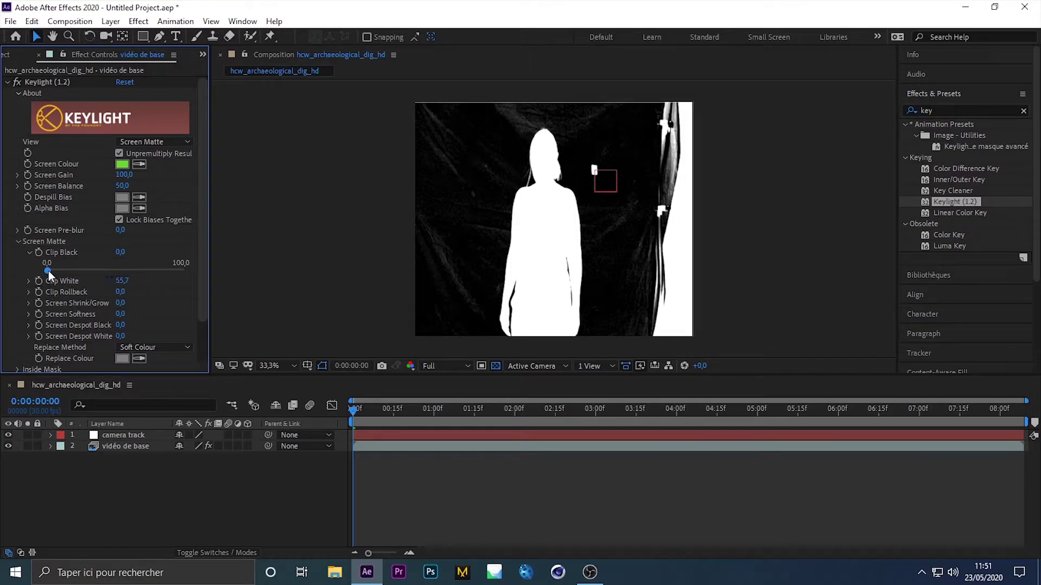
drag(48, 271, 85, 280)
click(563, 495)
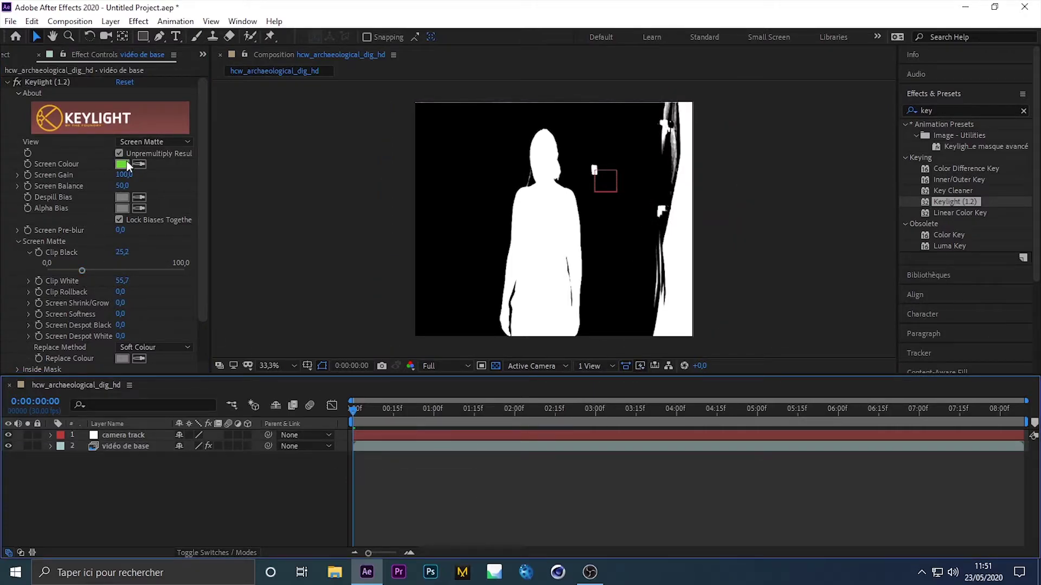
- Set Keylight's View back to Final Result and turn off the transparency grid
click(149, 143)
click(190, 297)
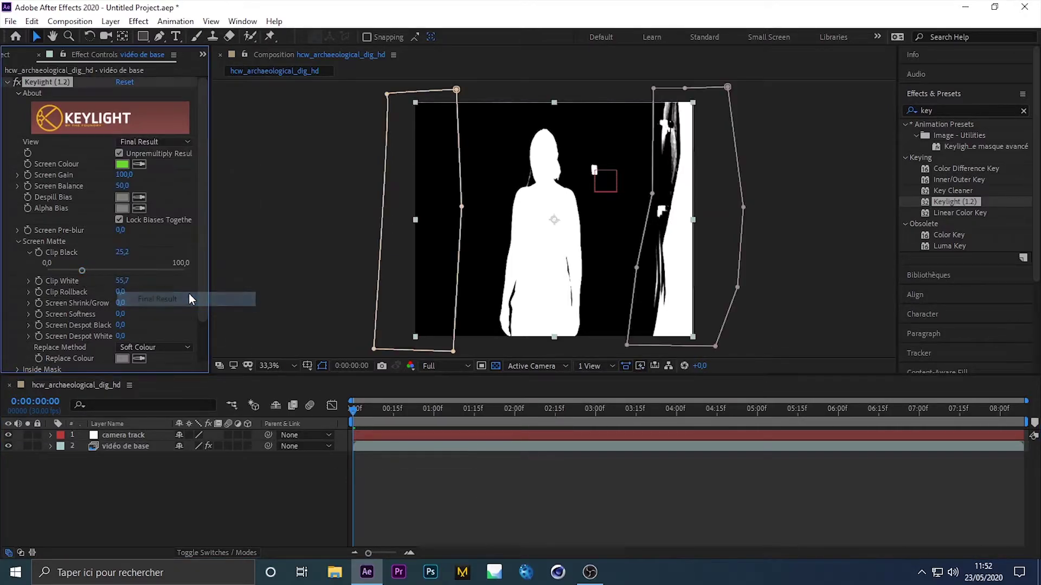
click(596, 247)
click(469, 453)
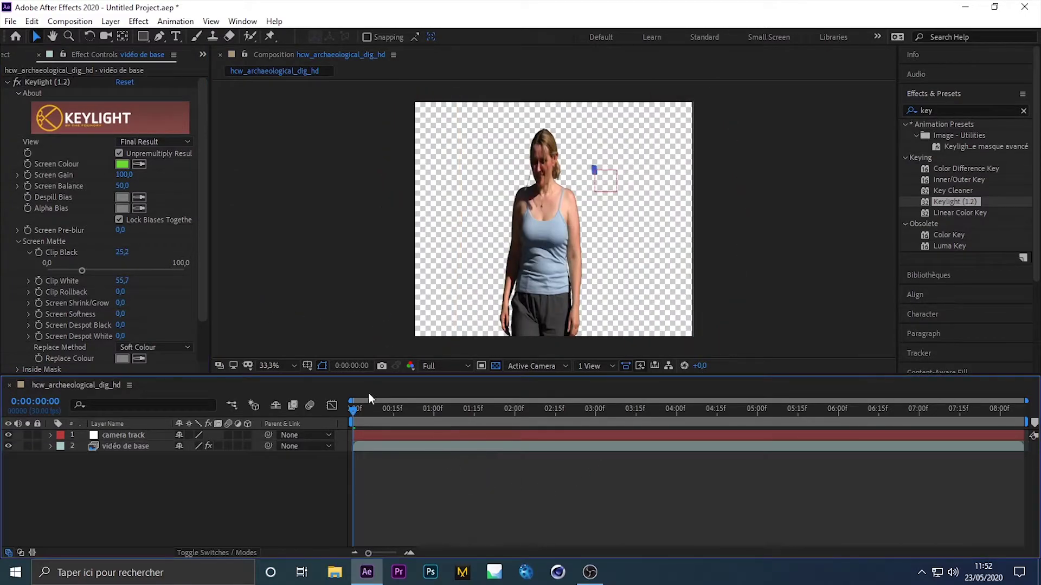
click(495, 367)
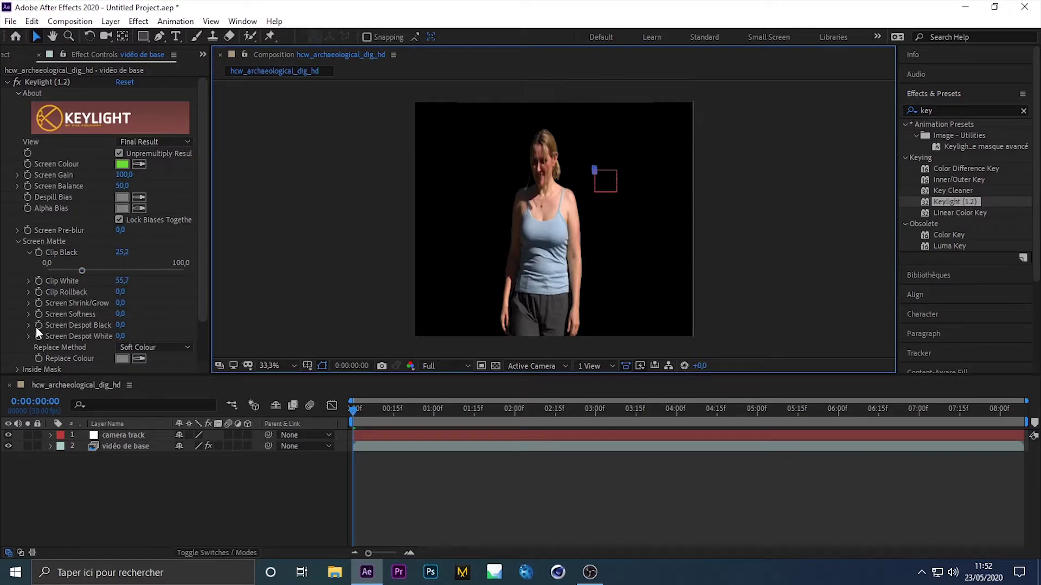
- Set Keylight's Clip Rollback to 7.7 while examining the woman's hair and shoulder edges up close
scroll(579, 213, up, 7)
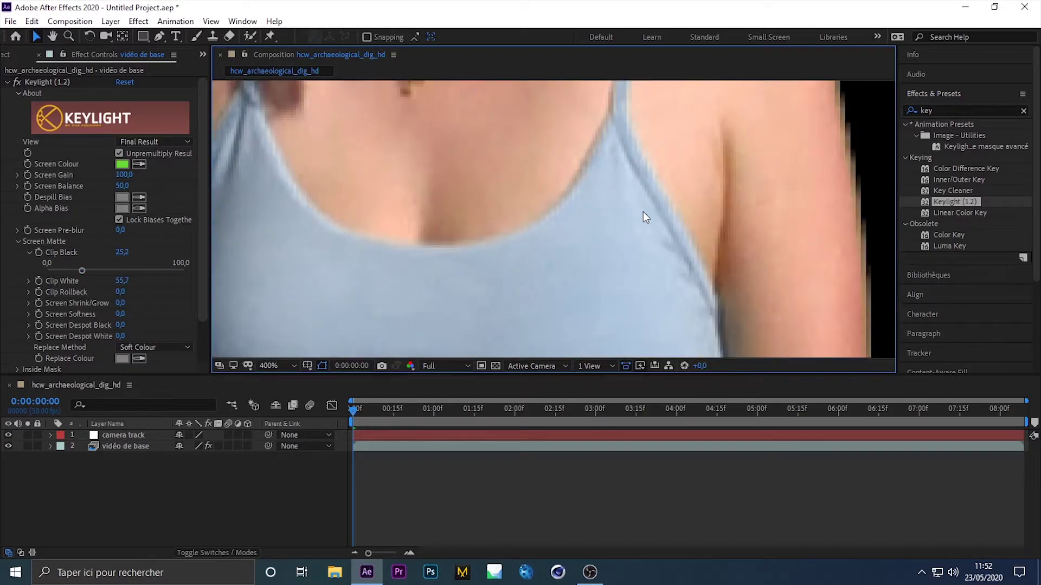
click(647, 179)
drag(620, 155, 565, 280)
scroll(550, 266, down, 2)
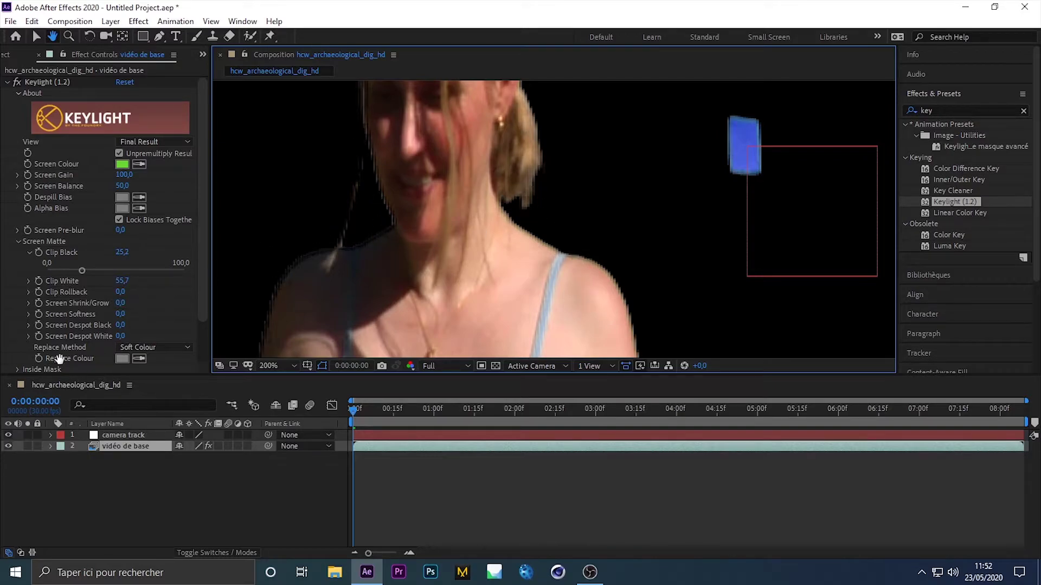
key(v)
click(28, 292)
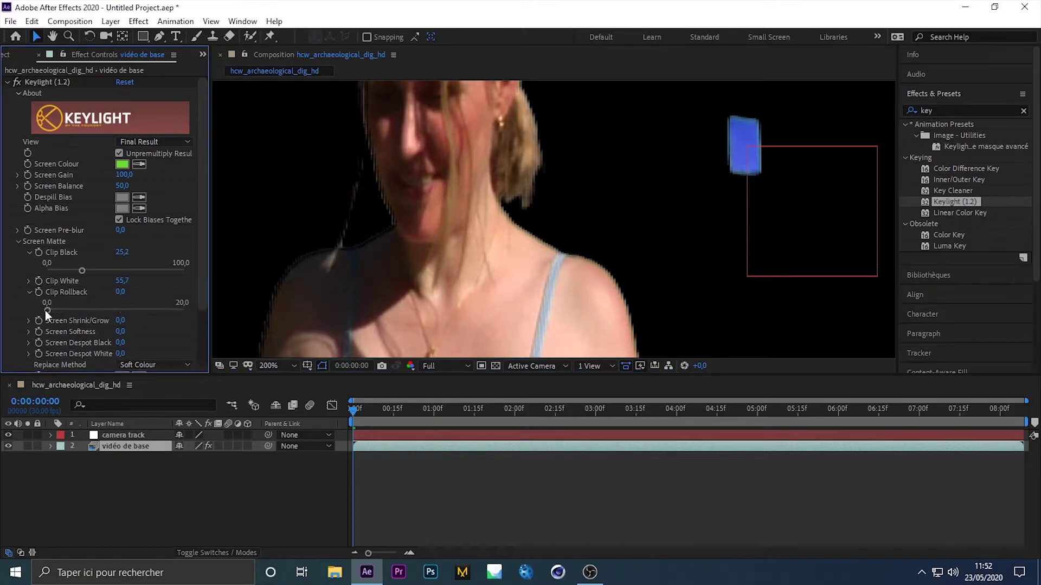
drag(49, 310, 99, 306)
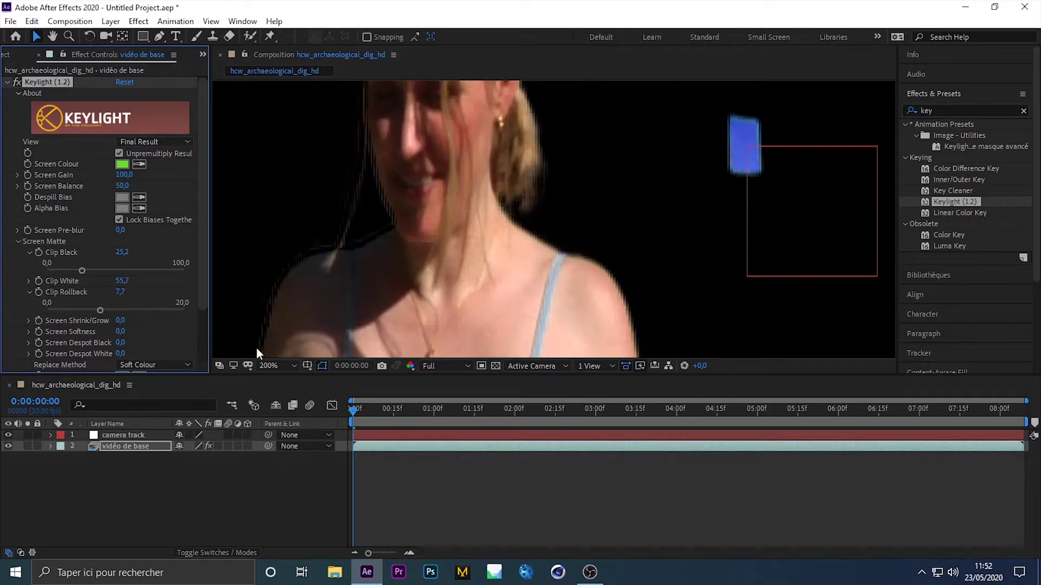
click(97, 307)
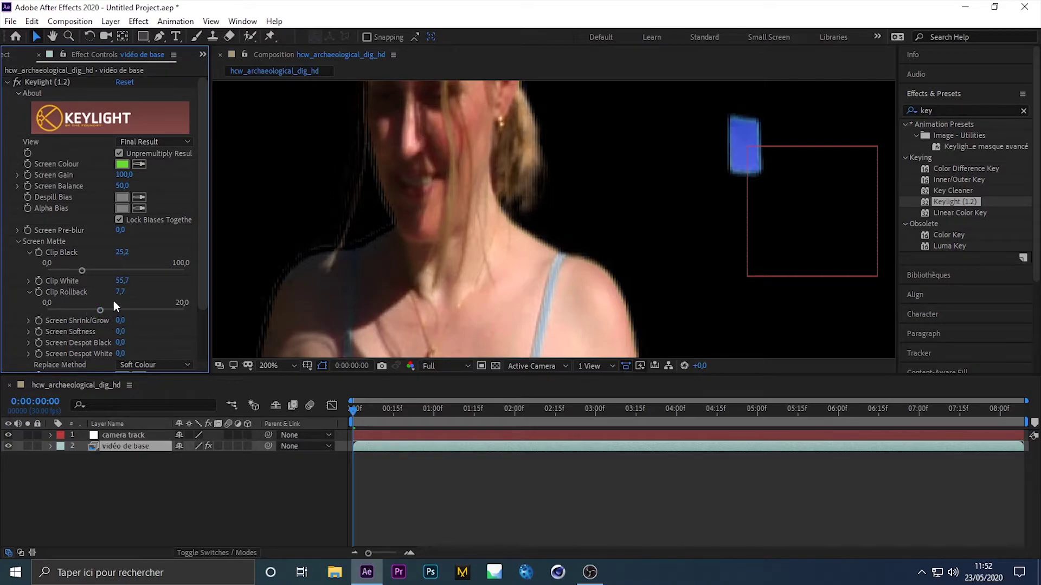
click(30, 291)
click(123, 446)
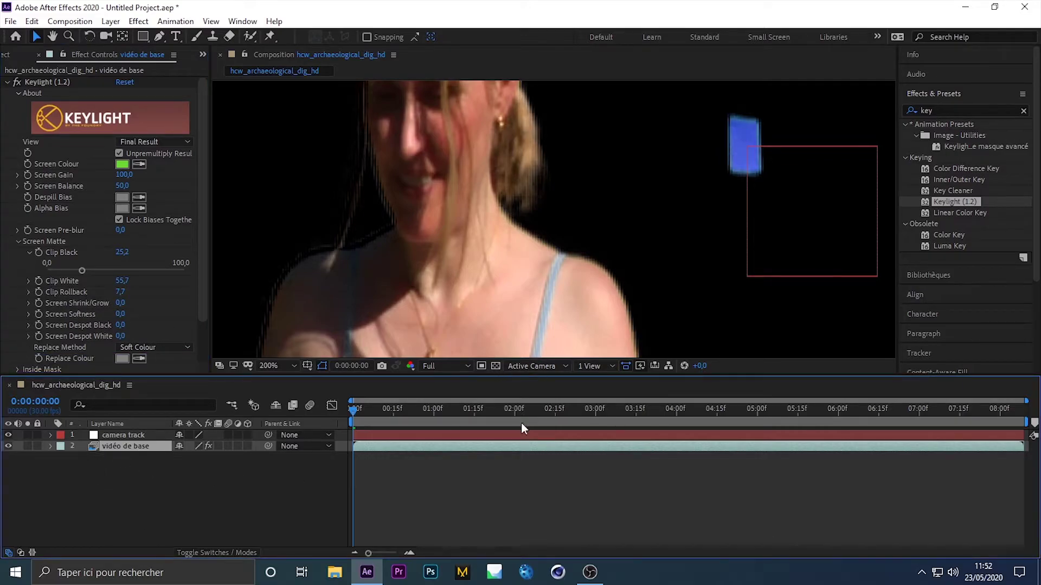
- Fit the composition in the viewer and add the téléchargement.jpg street image as the lowest layer
click(272, 365)
click(284, 136)
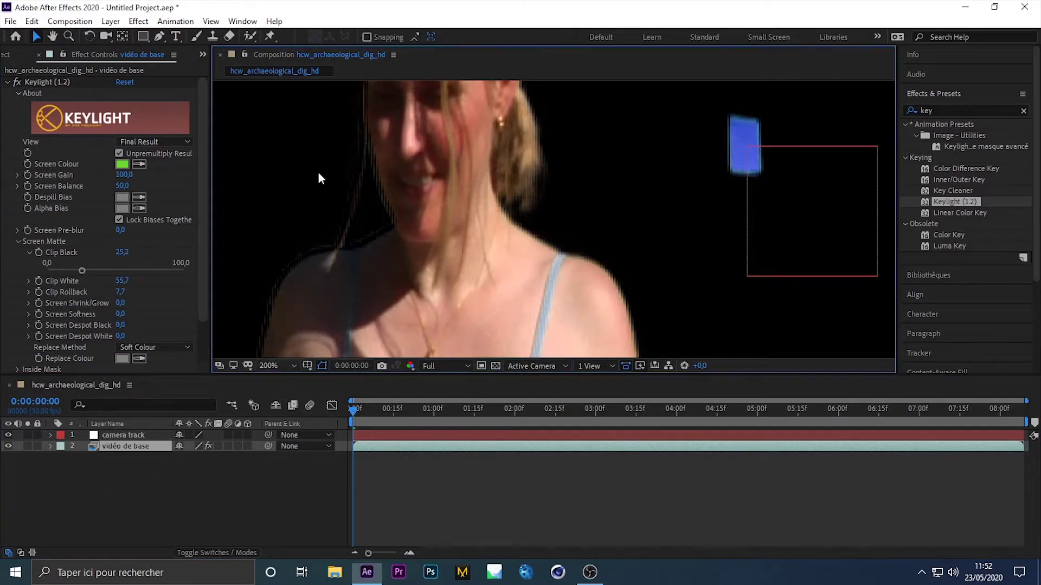
drag(545, 512, 483, 435)
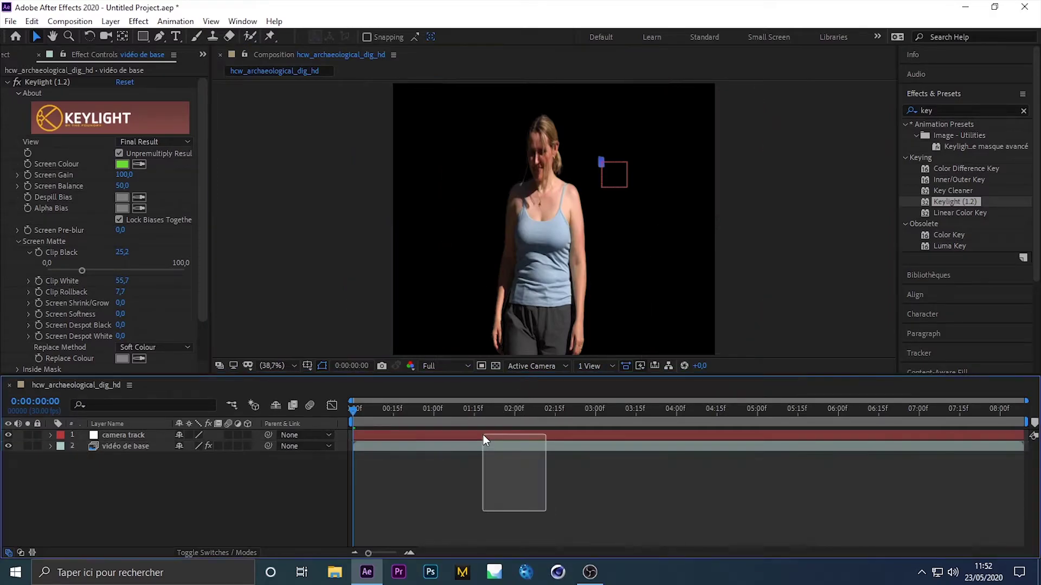
click(202, 55)
click(217, 69)
click(55, 205)
drag(56, 210, 122, 490)
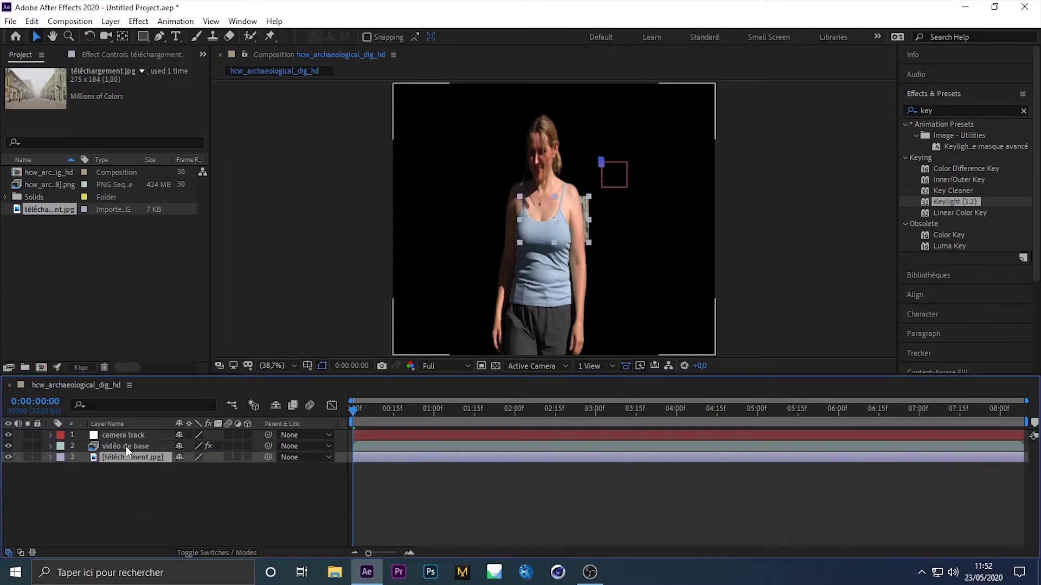
- Fit the street image to the composition, then enlarge it past the frame's sides and reposition it behind the woman
right_click(112, 457)
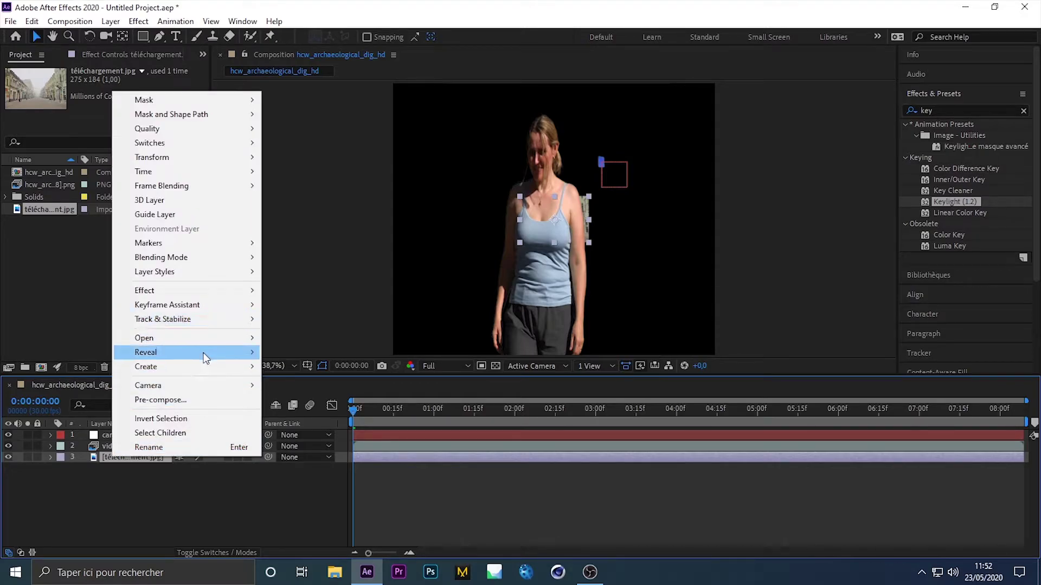
mouse_move(188, 171)
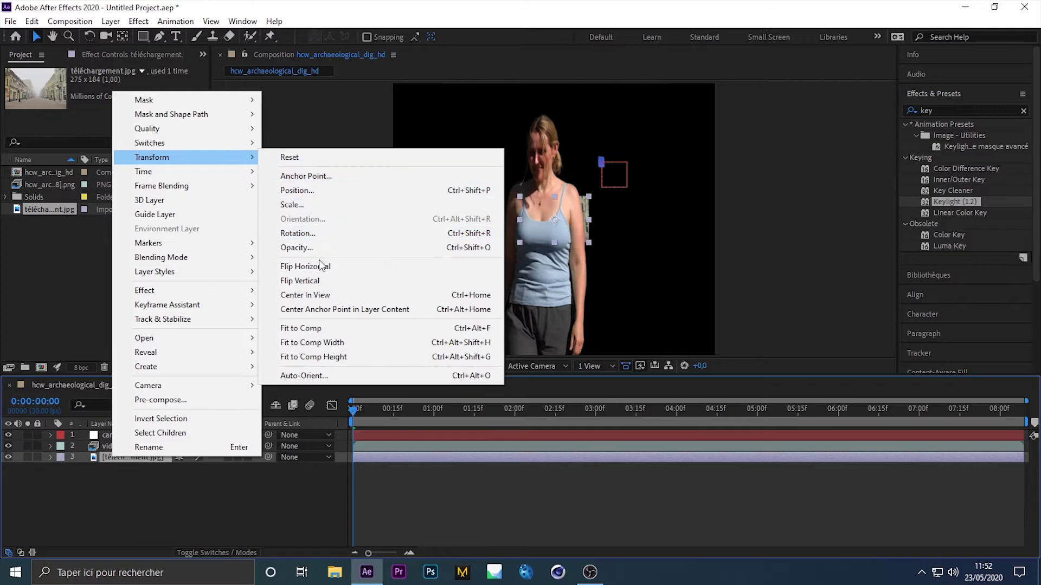
click(301, 328)
click(474, 447)
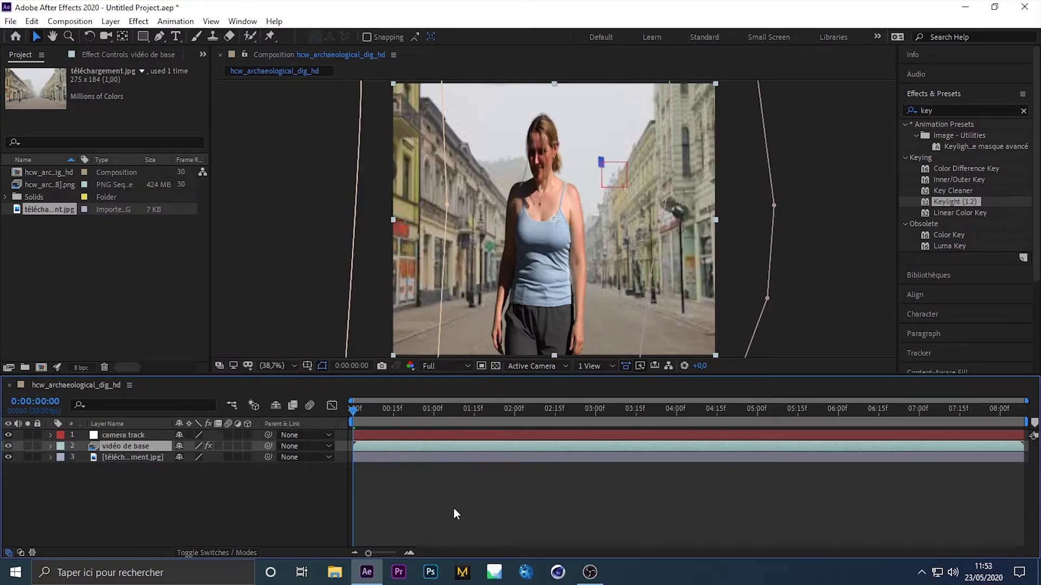
drag(454, 508, 433, 477)
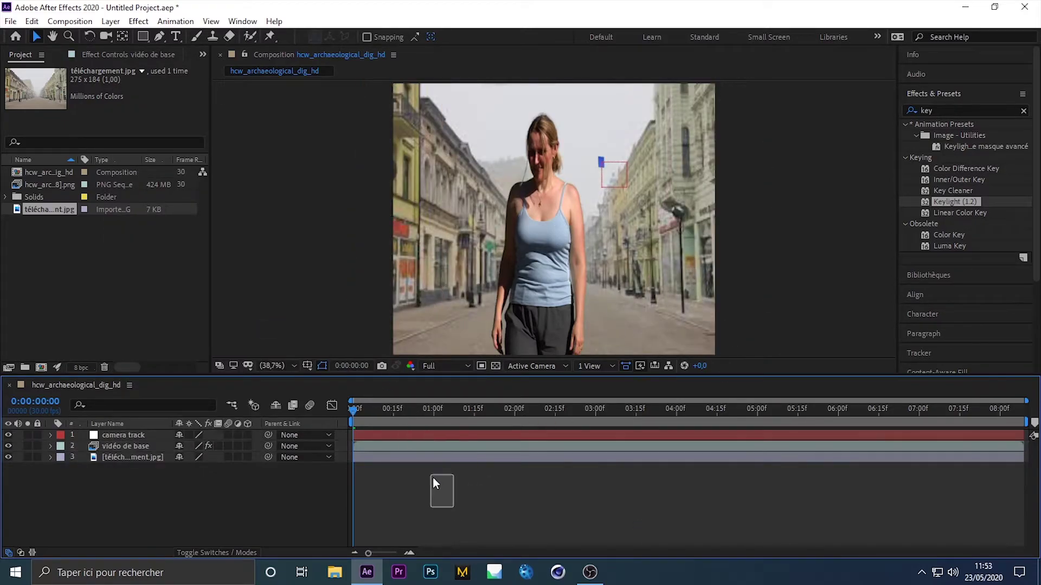
click(140, 457)
drag(665, 246, 669, 241)
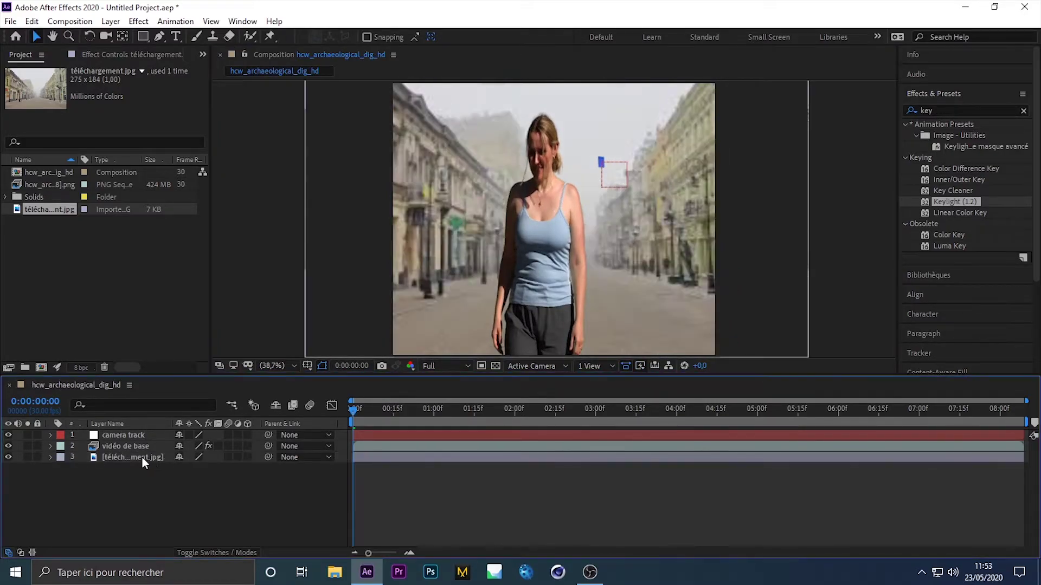
- Parent the street image layer to the camera track null and scrub the timeline to check its motion
click(112, 456)
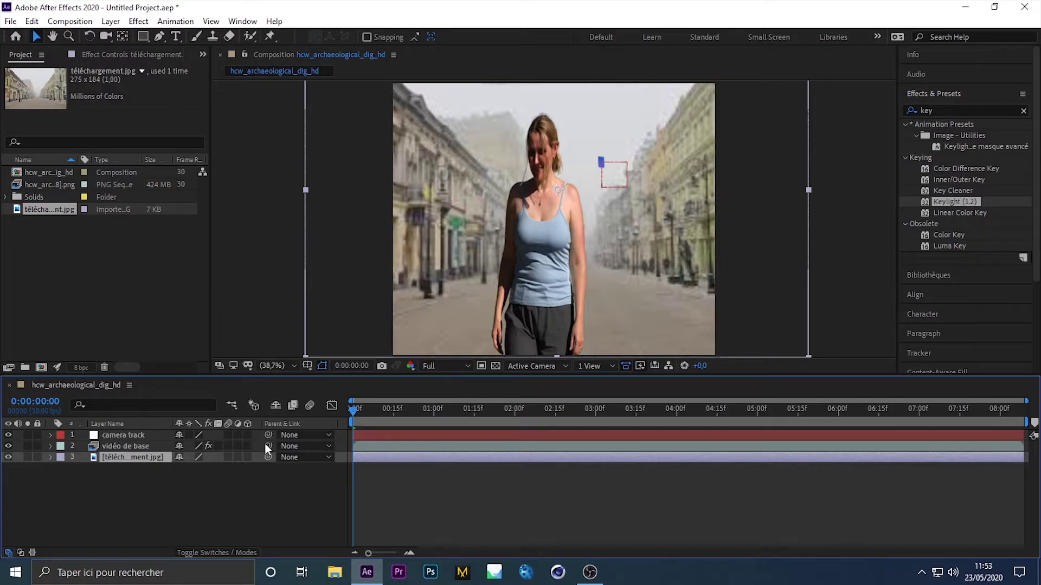
drag(274, 456, 161, 435)
drag(203, 510, 232, 501)
drag(356, 412, 593, 412)
click(358, 411)
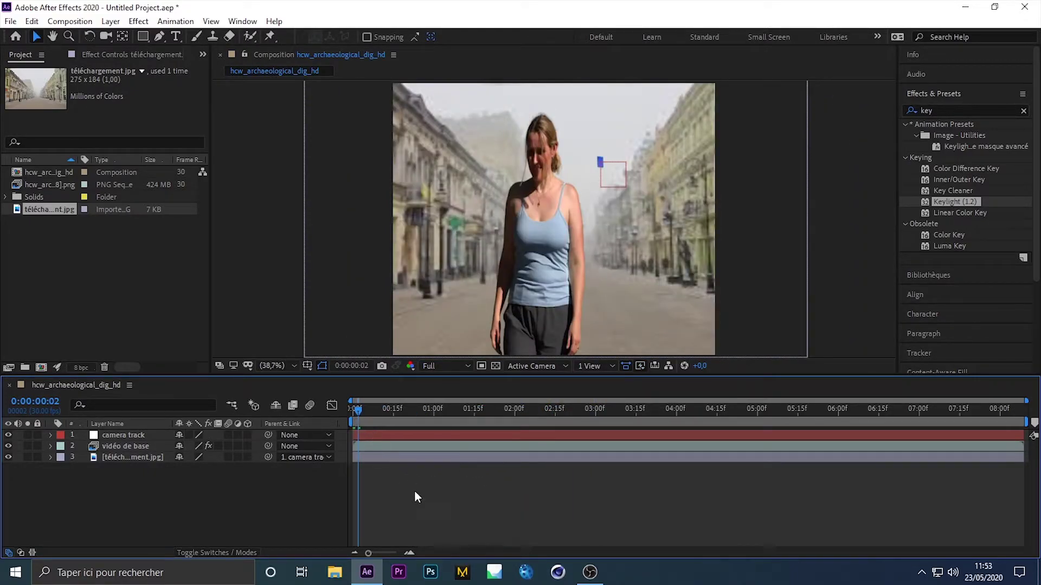
- Clear the effects search and create an adjustment layer above all the other layers
click(1021, 110)
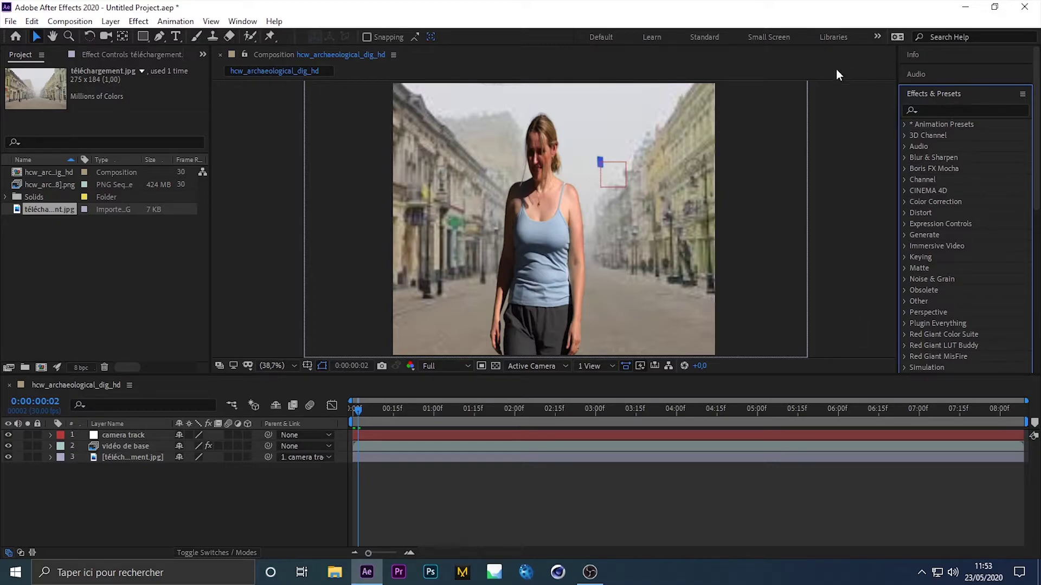
drag(129, 257, 113, 310)
drag(109, 486, 208, 519)
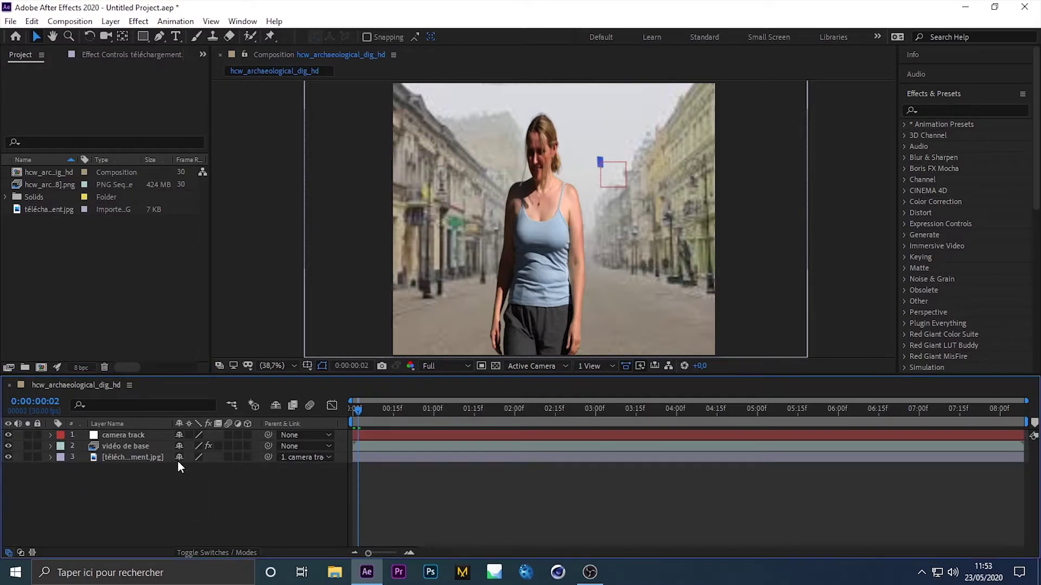
key(ctrl+alt+y)
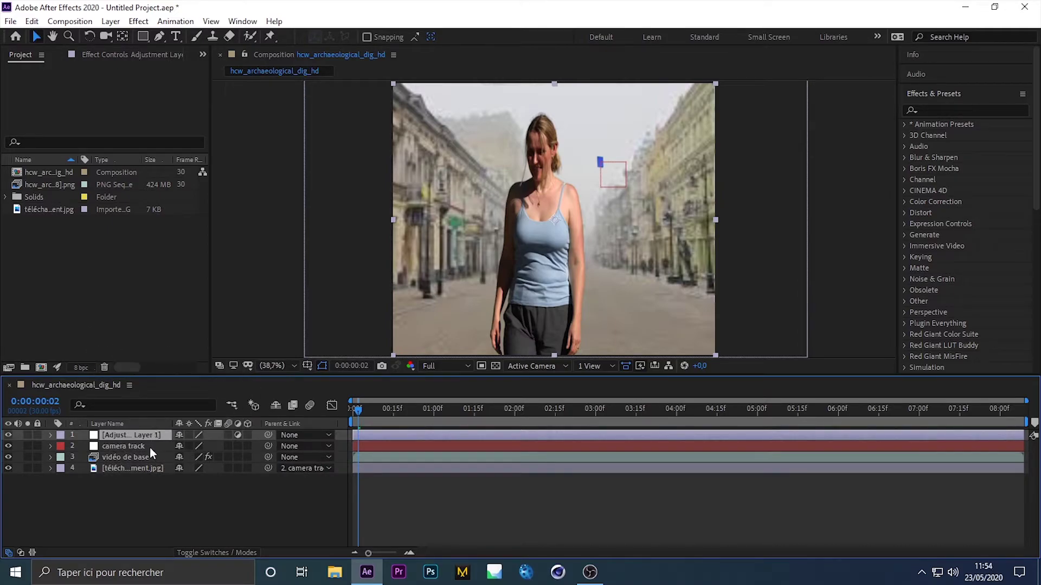
mouse_move(174, 503)
mouse_down()
mouse_move(106, 450)
mouse_move(164, 512)
mouse_up()
drag(239, 503, 134, 527)
- Apply the Levels effect from the Color Correction category to the adjustment layer
click(137, 432)
click(904, 202)
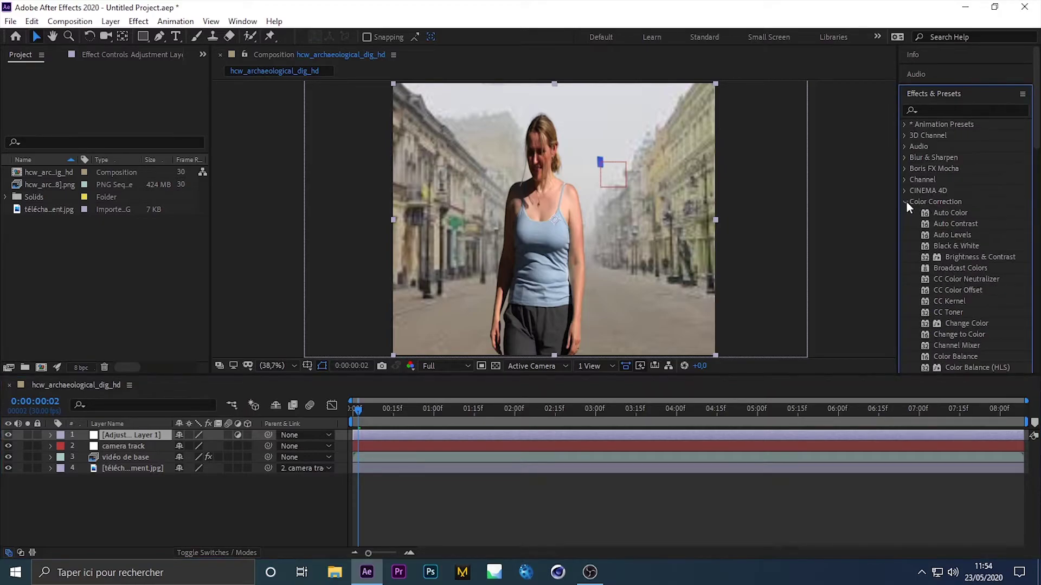
scroll(935, 198, down, 4)
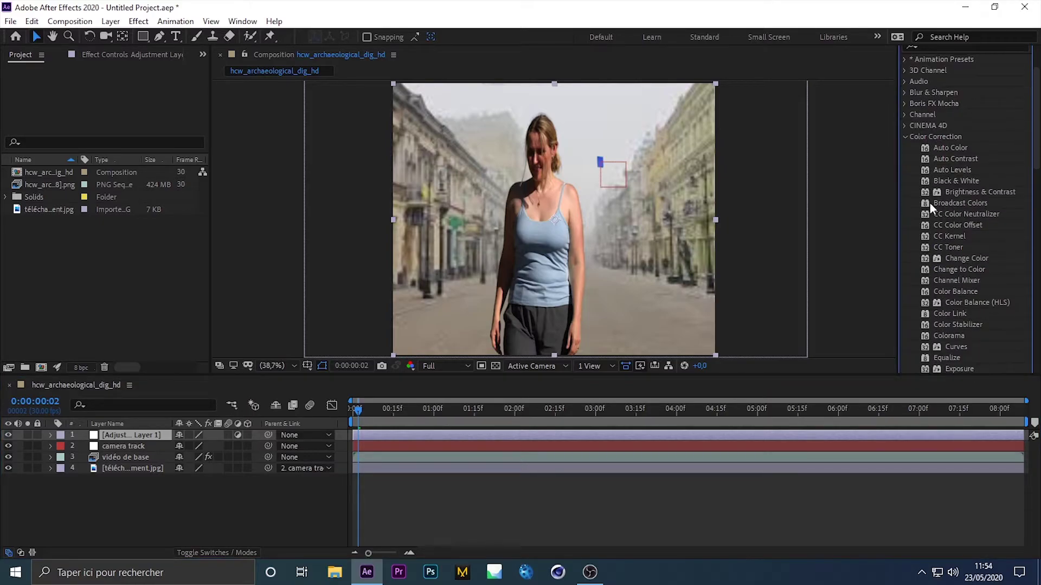
scroll(935, 203, down, 5)
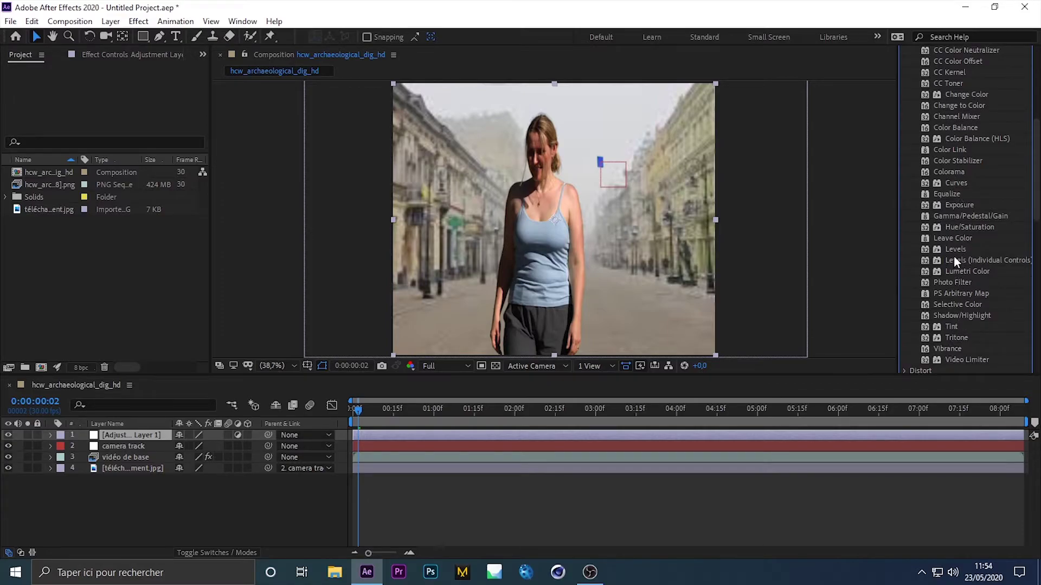
drag(957, 249, 174, 440)
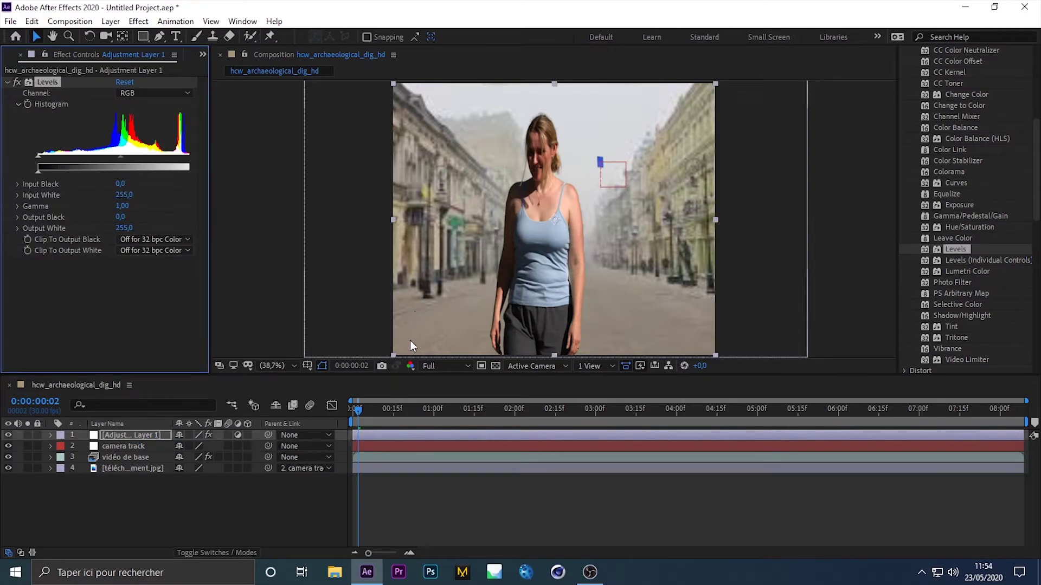
drag(442, 506, 396, 438)
- Select the adjustment layer and display only the red channel of the composition
click(122, 439)
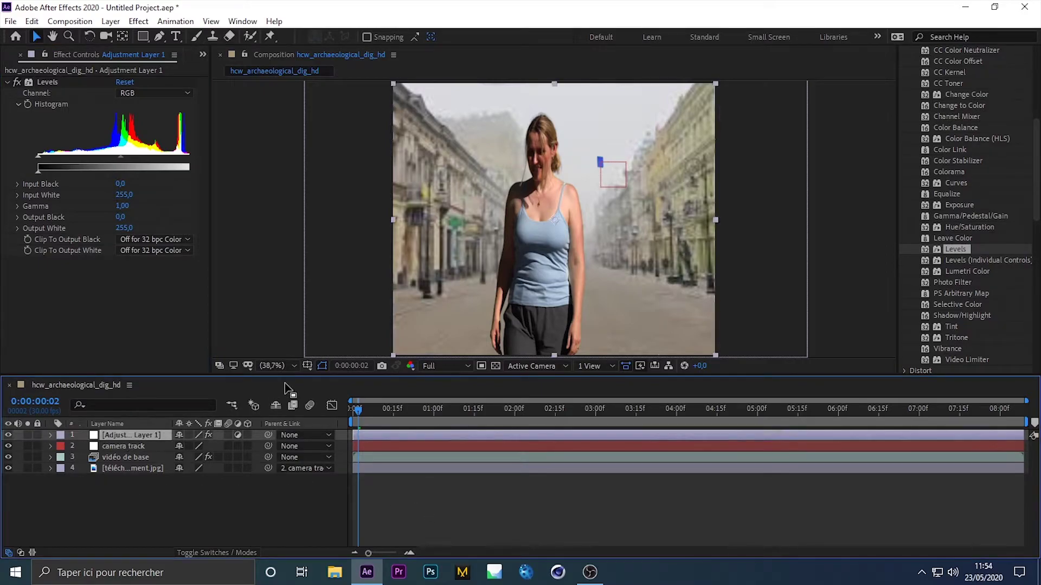
click(410, 366)
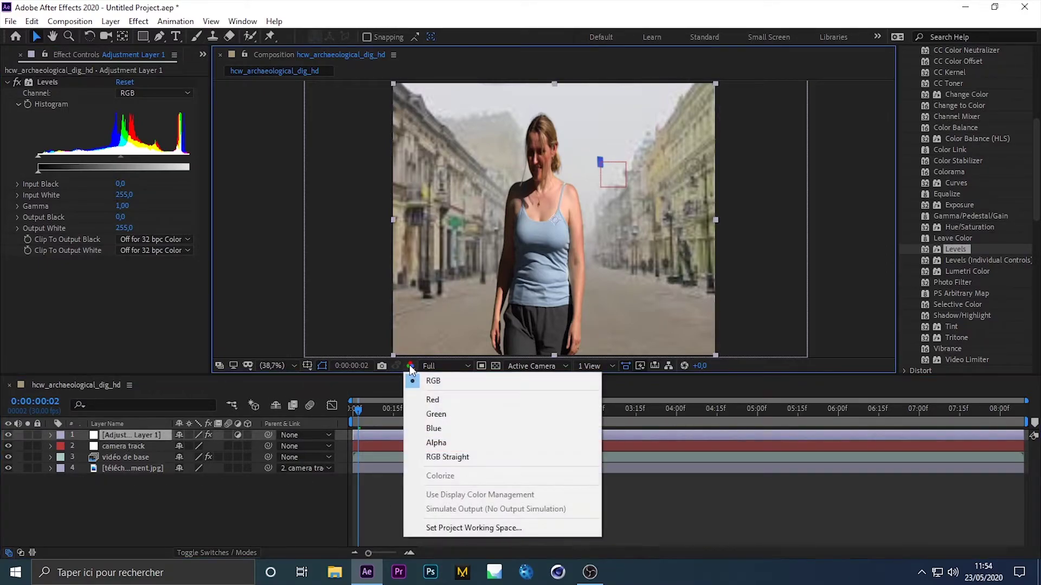
click(446, 400)
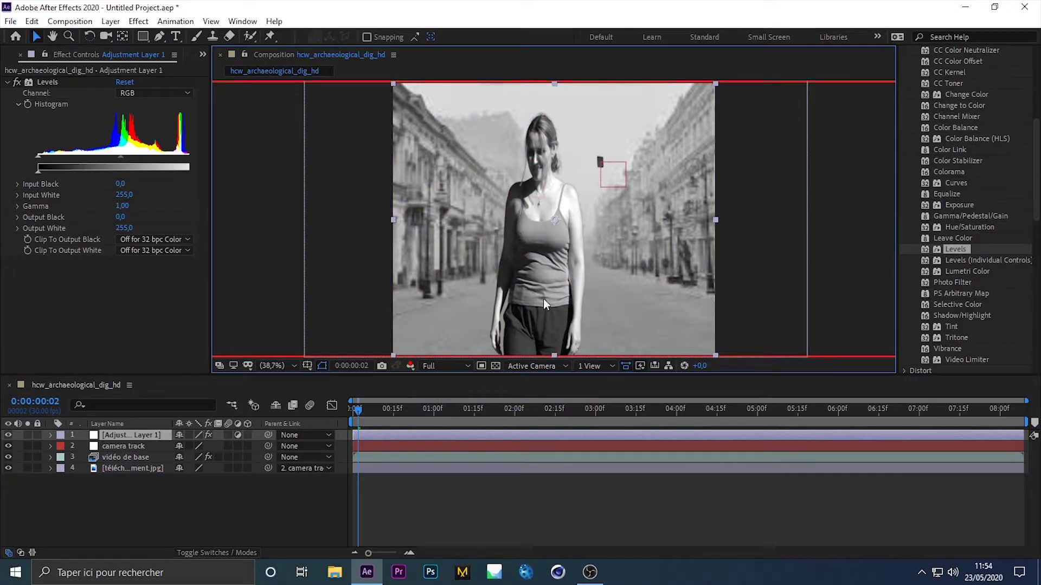
- Switch the Levels effect to the Red channel and lower its Red Output White to 213
click(162, 93)
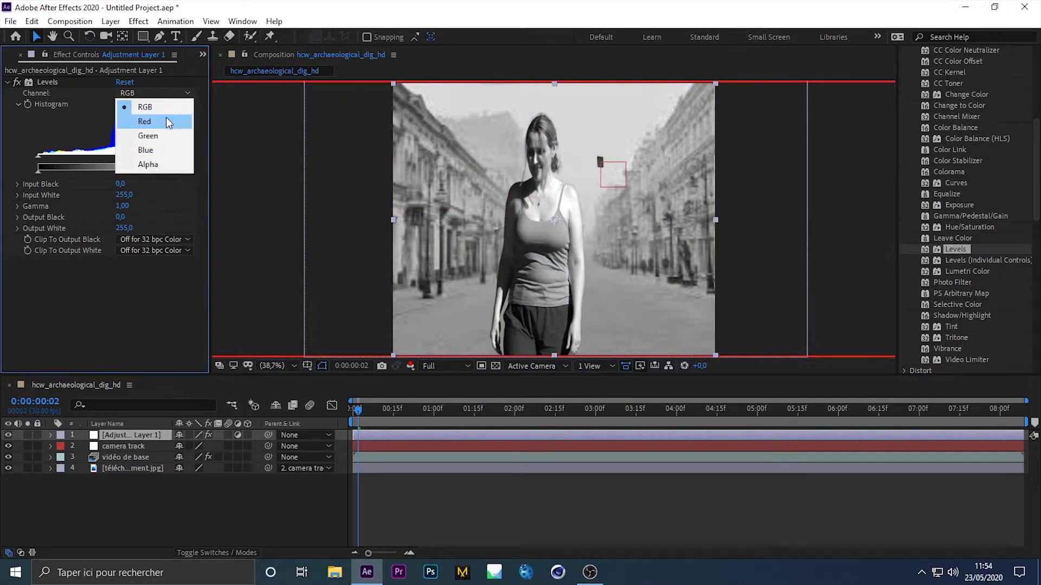
click(165, 119)
mouse_move(38, 177)
mouse_down()
mouse_move(91, 171)
mouse_move(37, 166)
mouse_up()
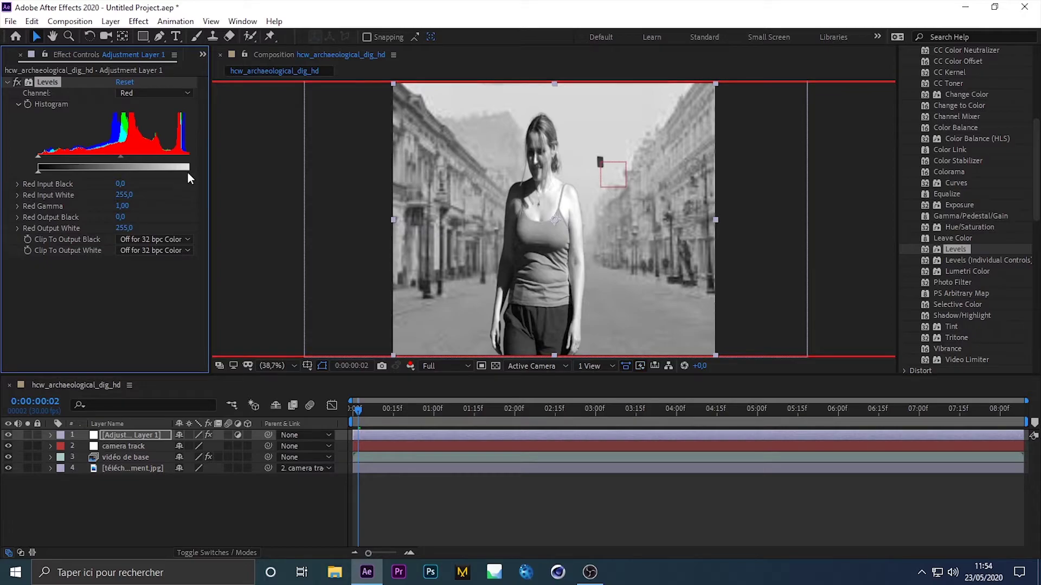
drag(187, 171, 62, 161)
drag(181, 173, 177, 173)
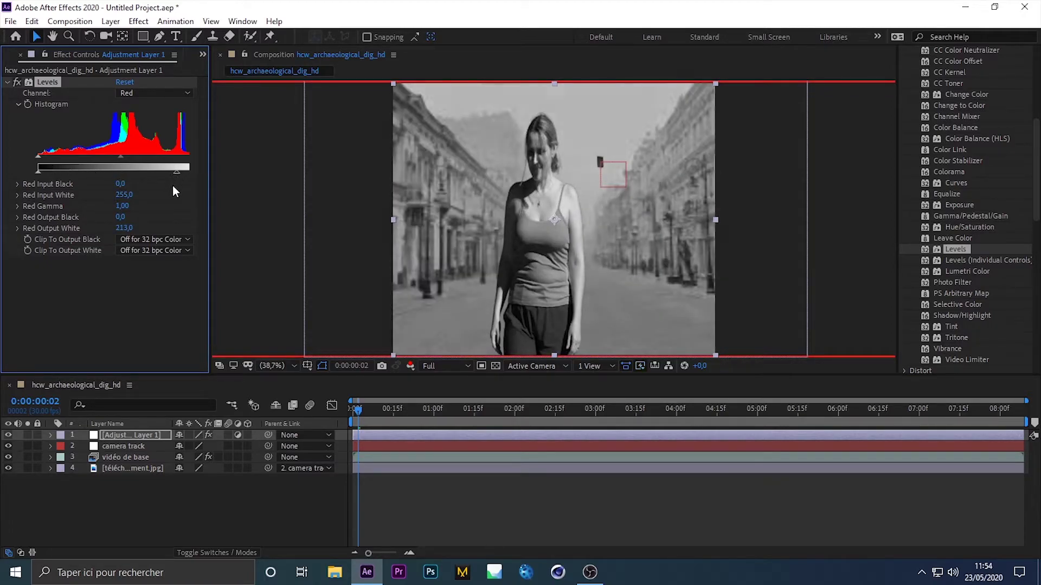
- Return both the Levels channel and the composition's channel display to RGB
click(134, 93)
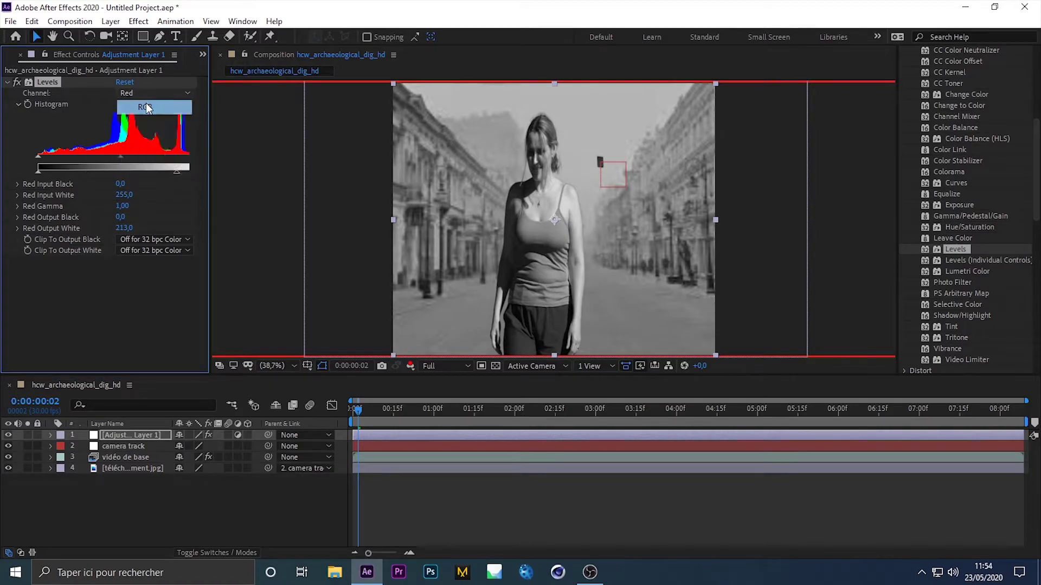
click(146, 108)
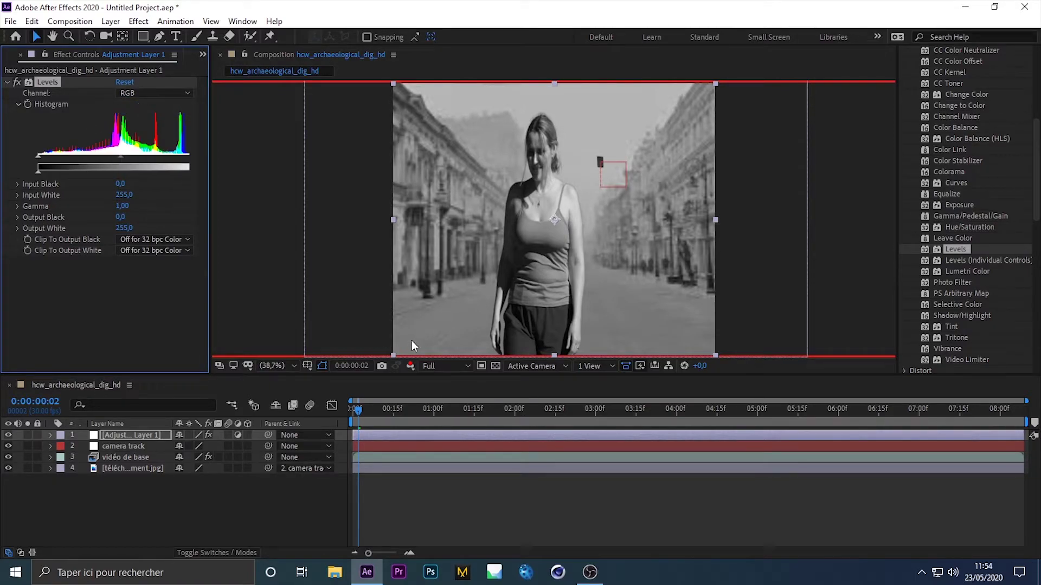
click(417, 361)
click(431, 379)
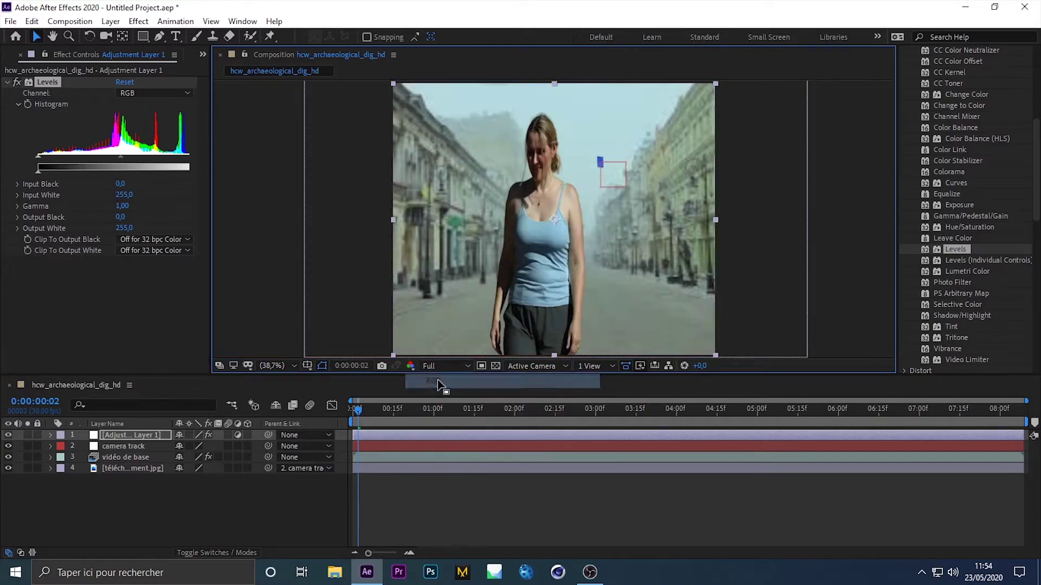
- Collapse the Levels effect and toggle it off and on to compare the colour match
click(8, 83)
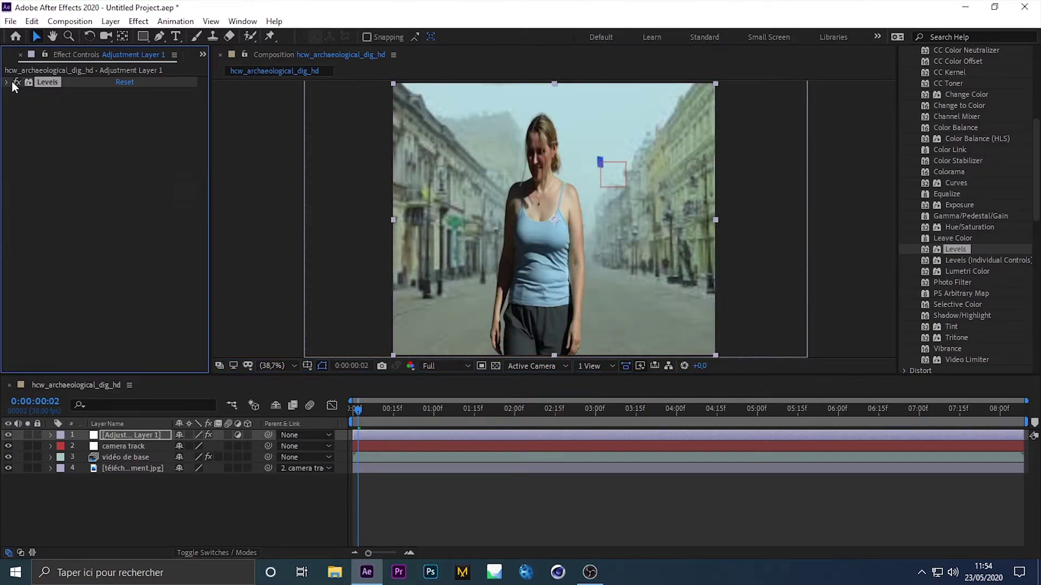
click(12, 82)
click(13, 82)
click(13, 82)
- Check the composition's individual colour channels again and raise Blue Output Black to 13 in the Levels effect
click(412, 367)
click(430, 398)
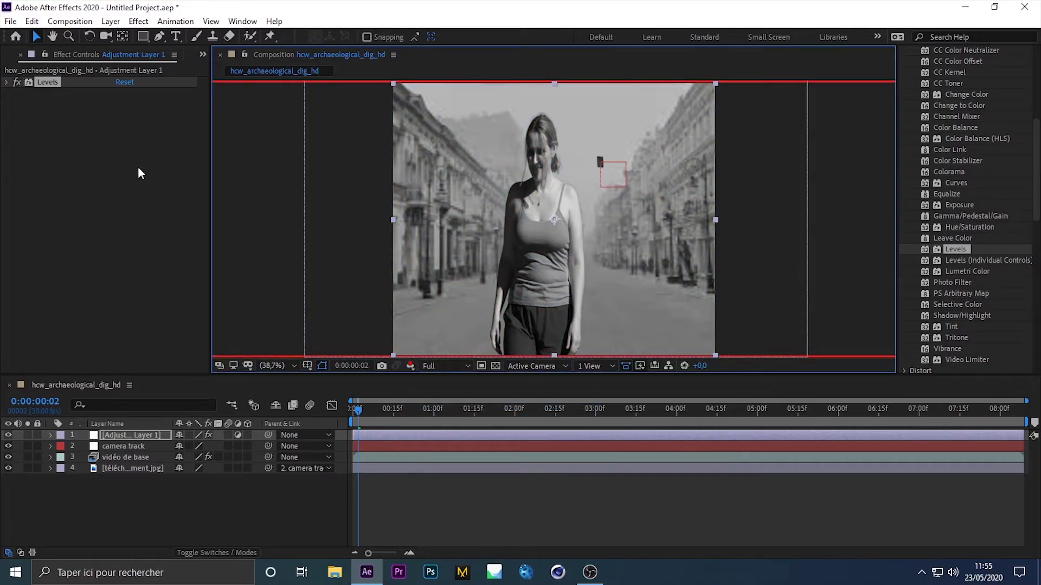
click(5, 82)
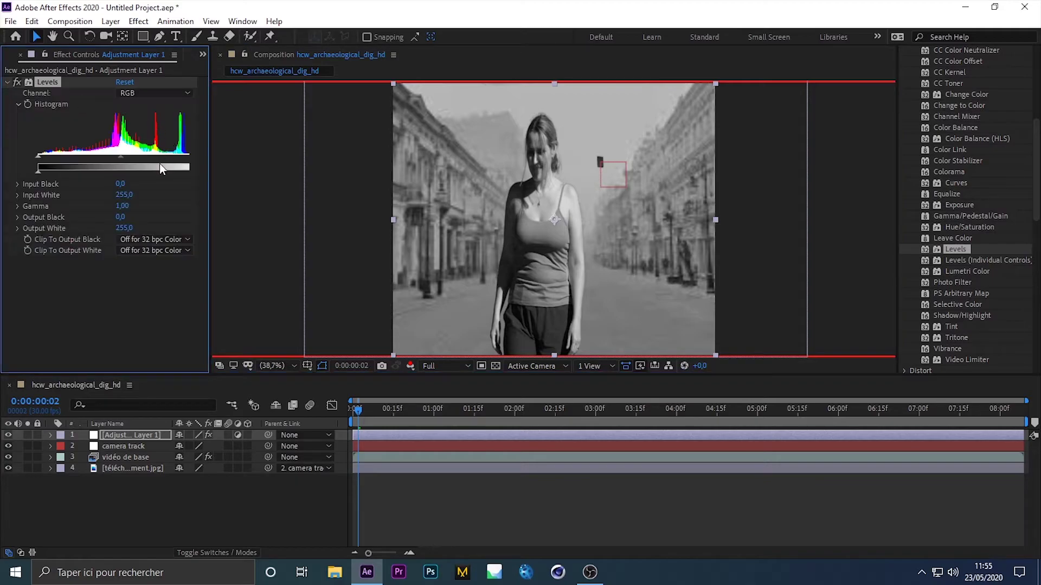
click(152, 92)
click(159, 119)
drag(189, 172, 182, 174)
mouse_move(38, 172)
mouse_down()
mouse_move(67, 171)
mouse_move(54, 175)
mouse_up()
click(146, 87)
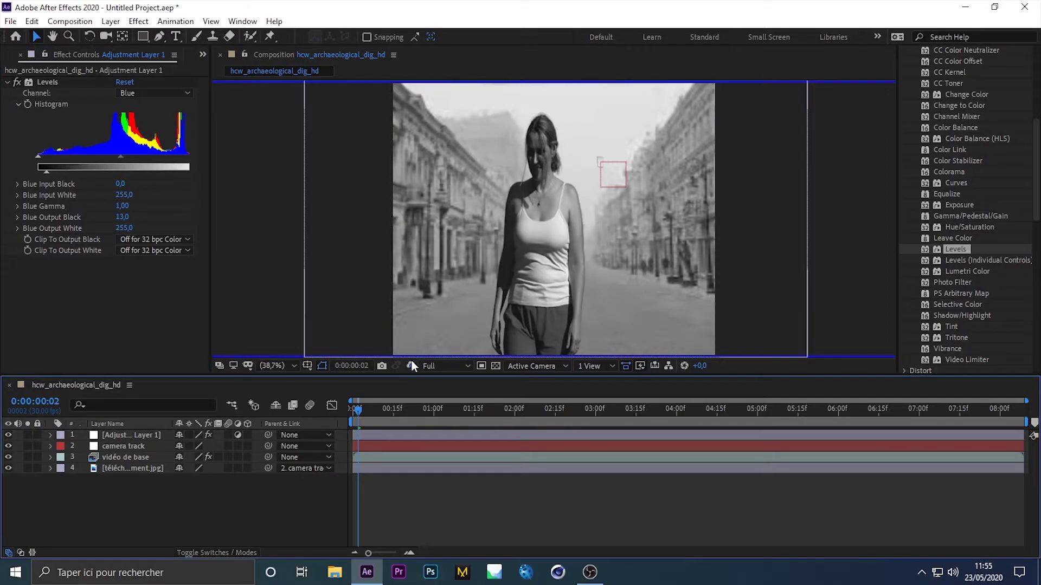
- Display the composition in full RGB again and set the Levels channel back to RGB
click(411, 365)
click(416, 380)
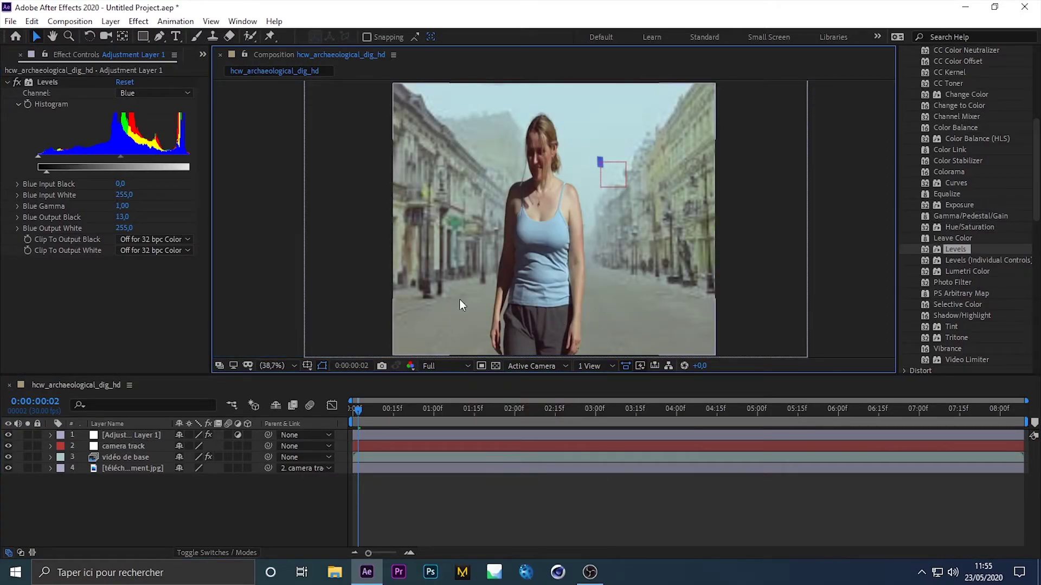
click(126, 95)
click(133, 106)
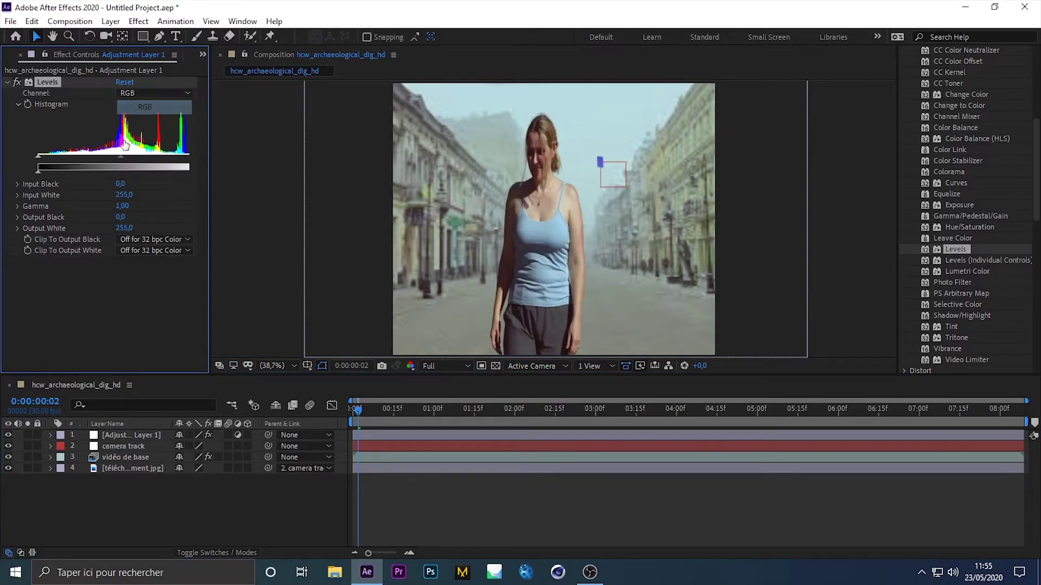
- Raise the Output Black level in the Levels effect's RGB channel and in its Red channel
drag(41, 171, 50, 173)
click(153, 93)
click(146, 117)
drag(55, 173, 69, 174)
- Collapse the Levels effect and toggle it to compare the adjusted grade with the original
click(7, 82)
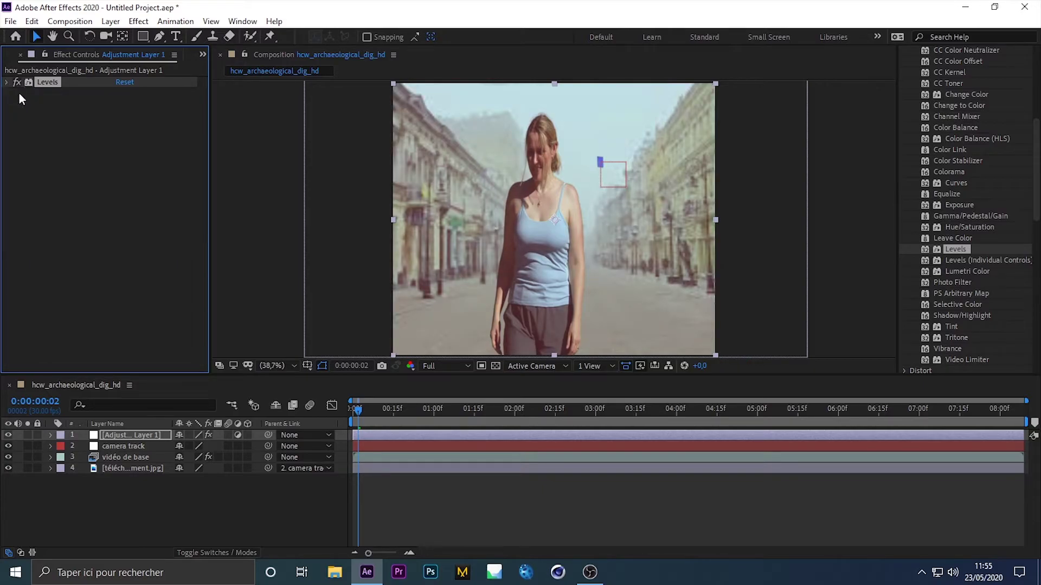
click(18, 82)
click(114, 197)
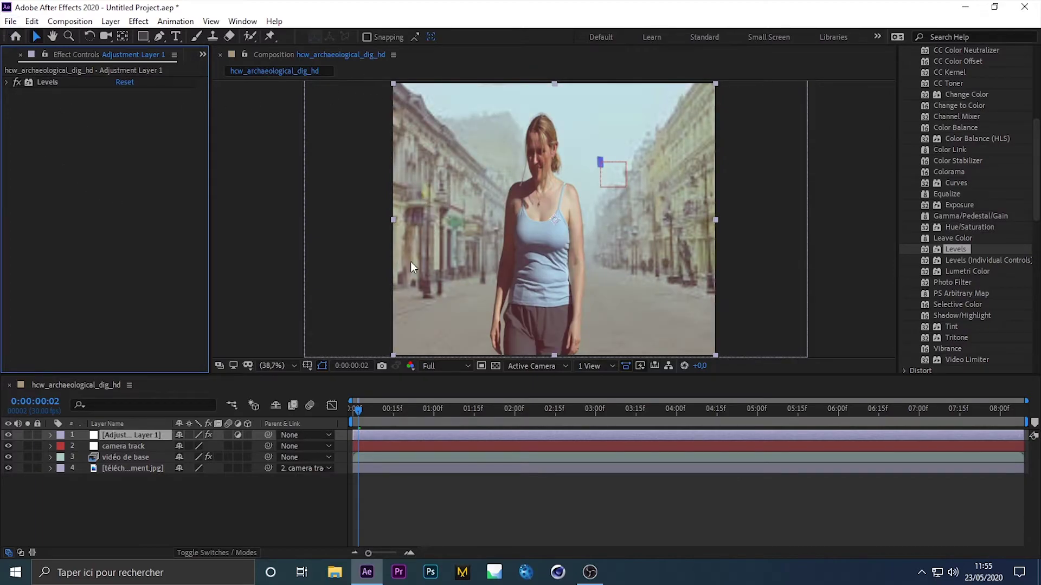
drag(852, 156, 688, 223)
drag(868, 173, 576, 262)
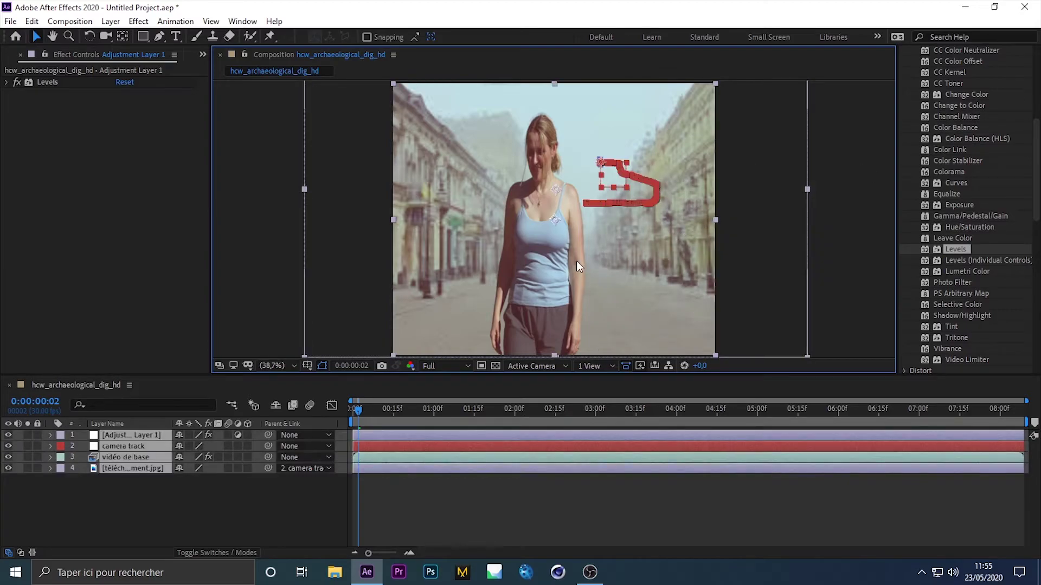
click(263, 499)
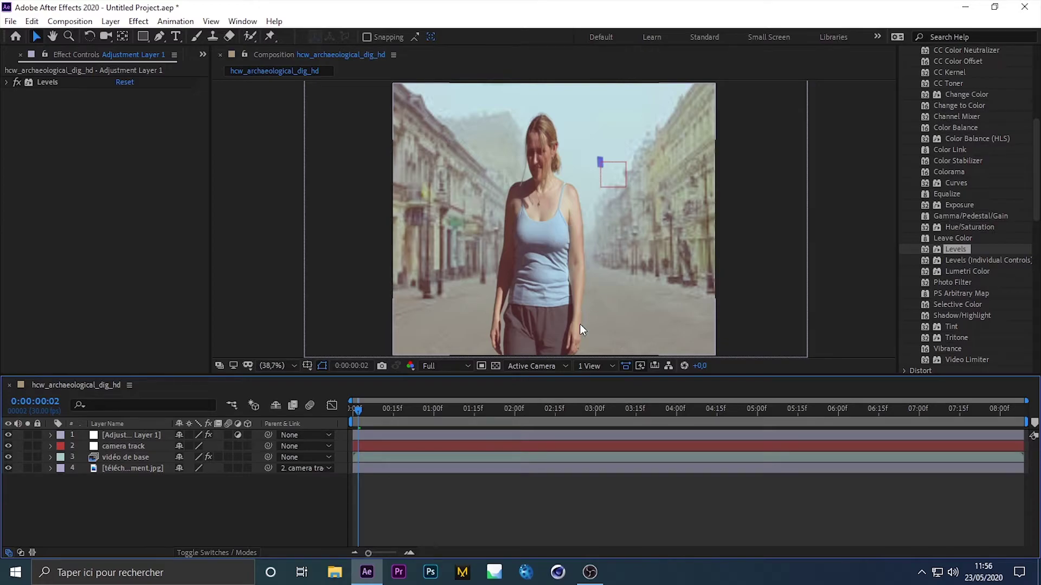
drag(211, 470, 162, 442)
click(190, 502)
- Collapse the Color Correction category, search the effects for "flou" and clear the search
scroll(971, 125, up, 5)
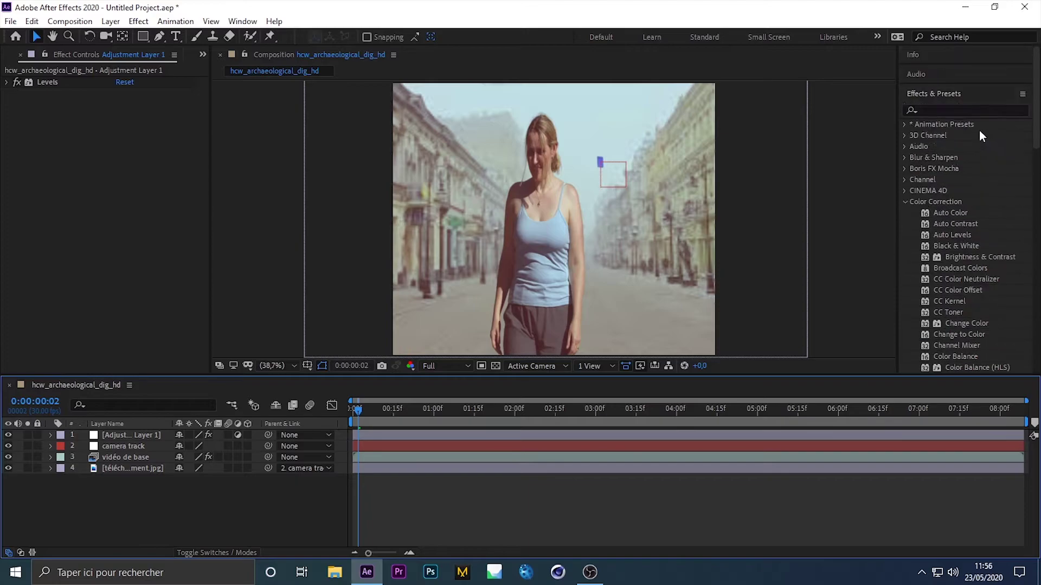
click(904, 203)
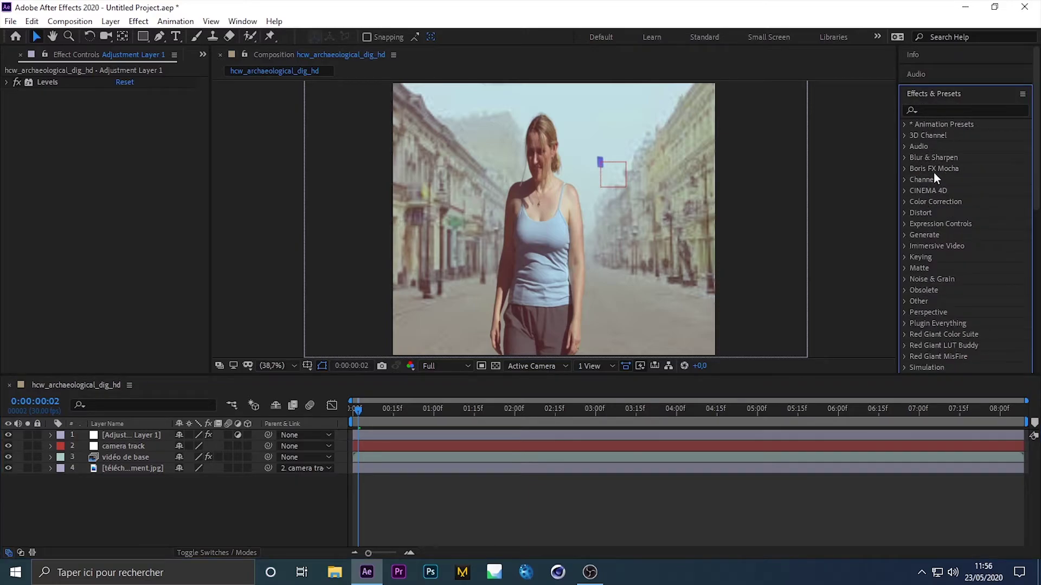
click(940, 110)
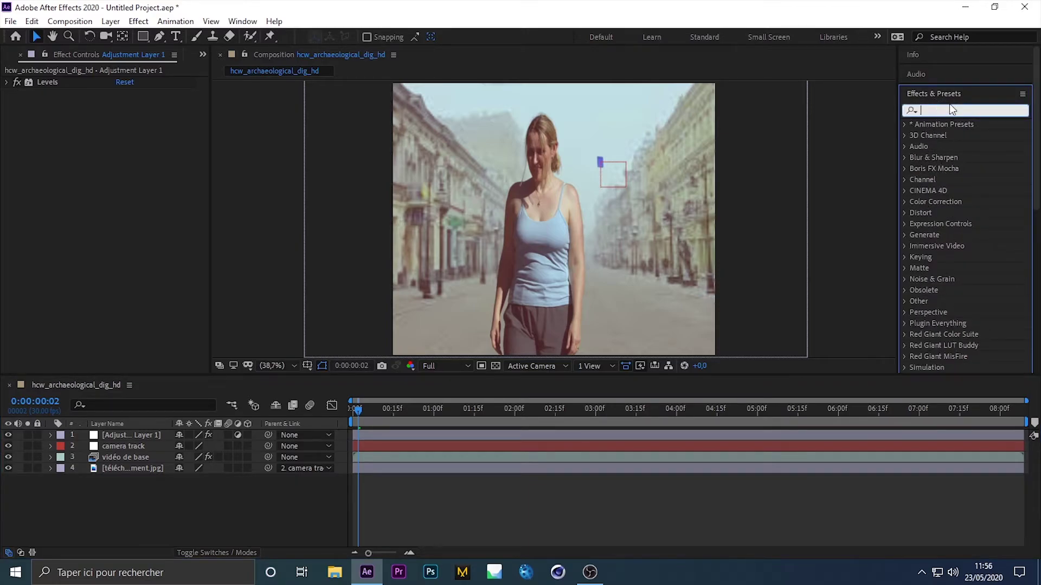
text(f)
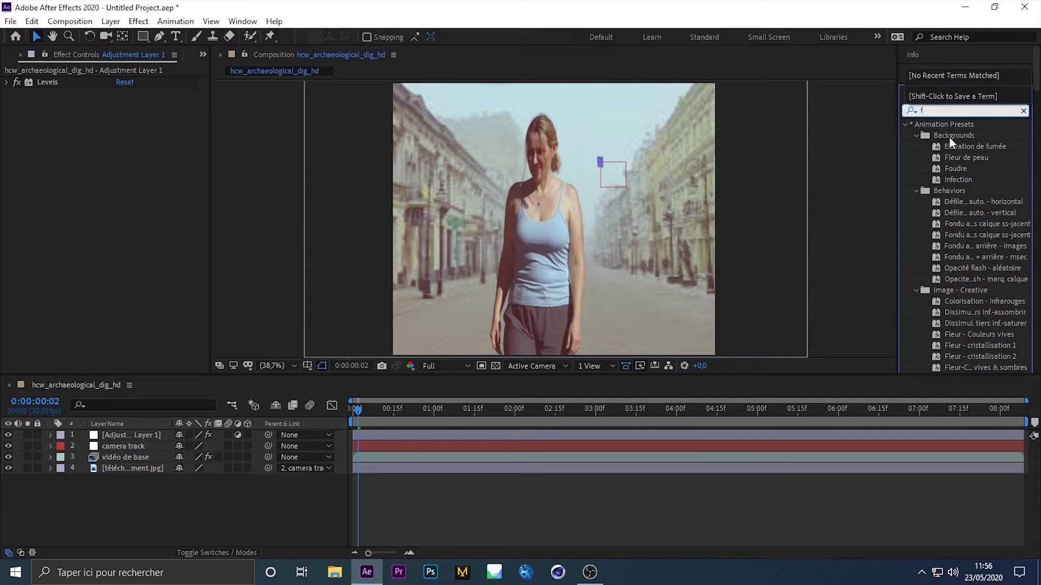
text(lou)
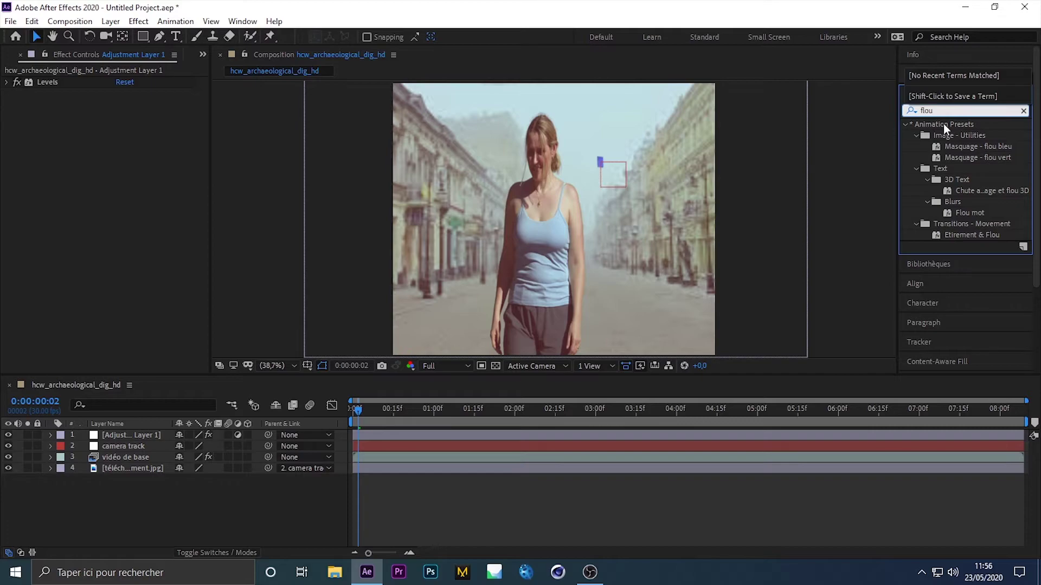
click(957, 99)
drag(954, 108, 883, 100)
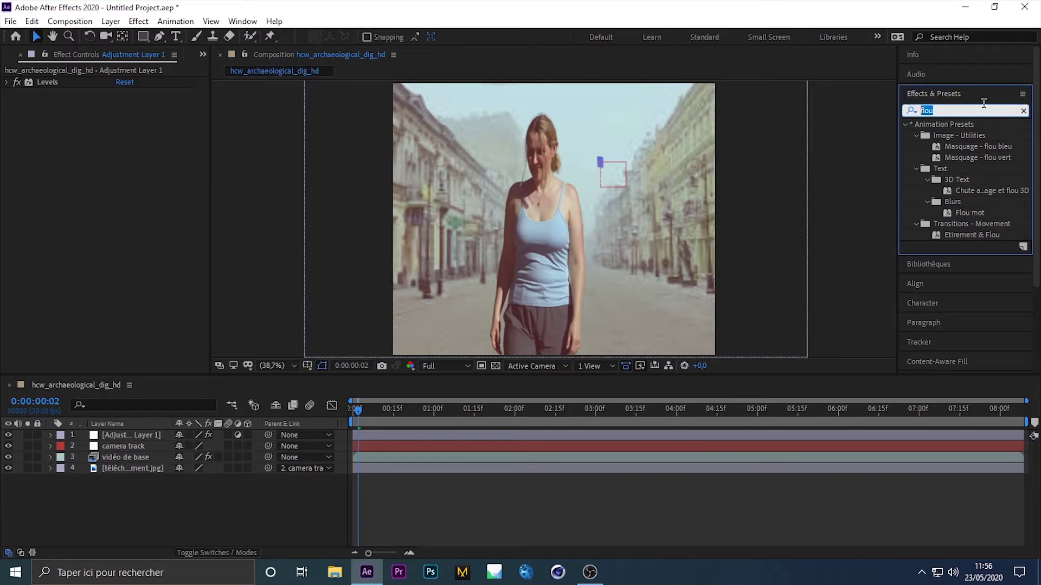
click(1023, 110)
- Minimize After Effects, open Google Chrome from the desktop and search Google for "traduction"
click(965, 7)
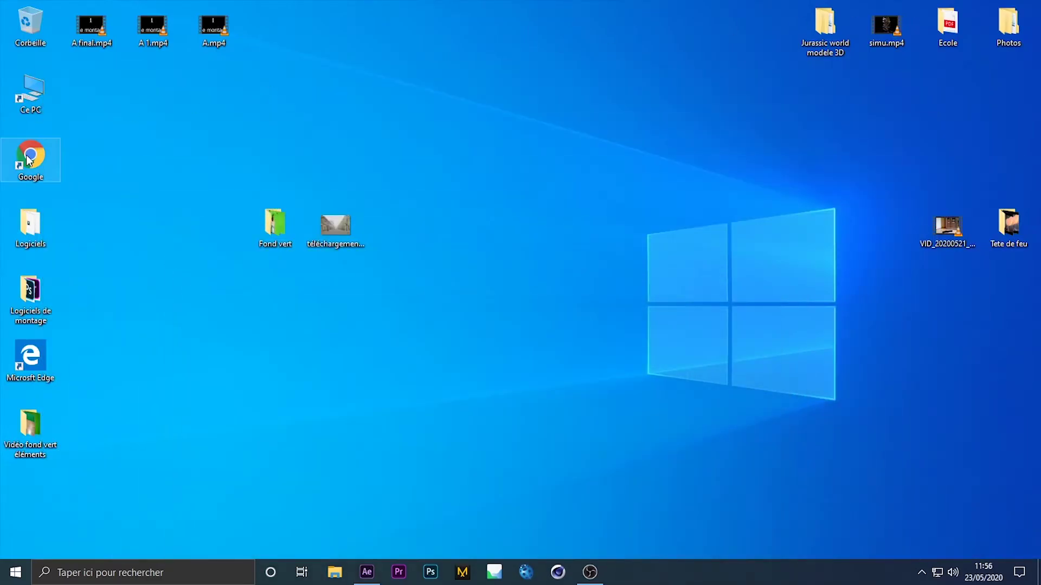
double_click(29, 156)
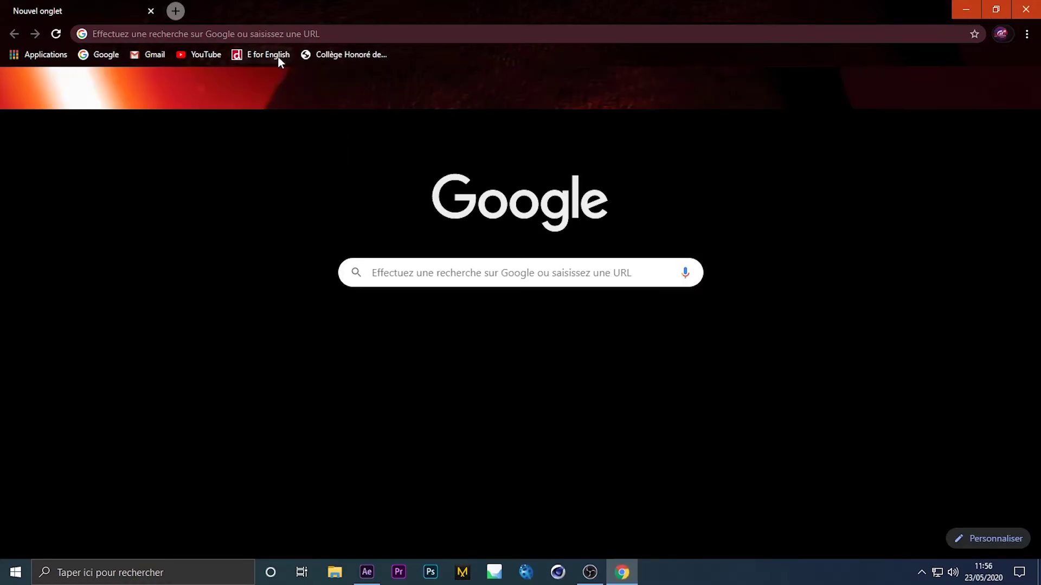
text(tr)
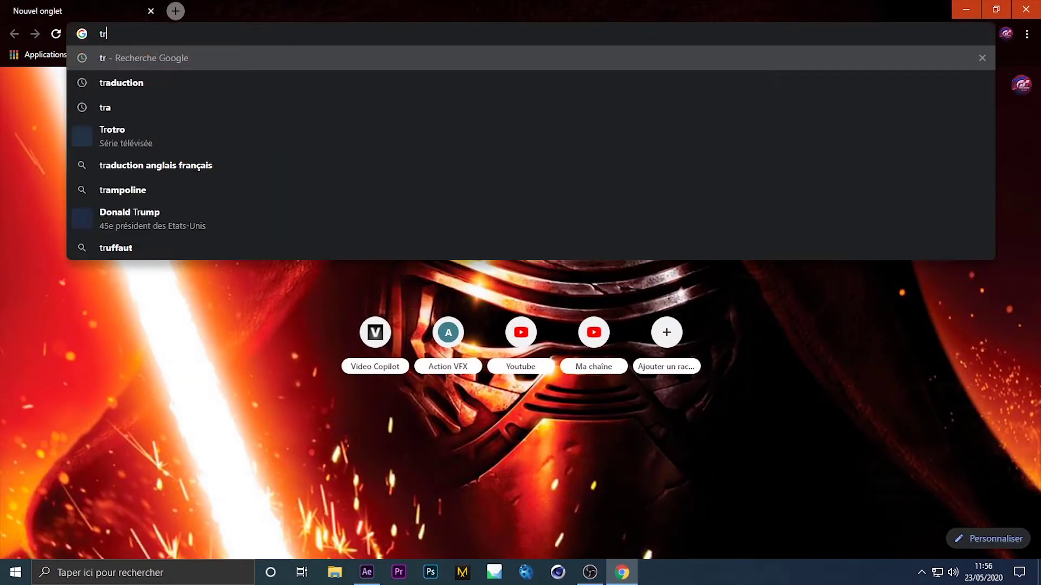
text(aduction)
key(Return)
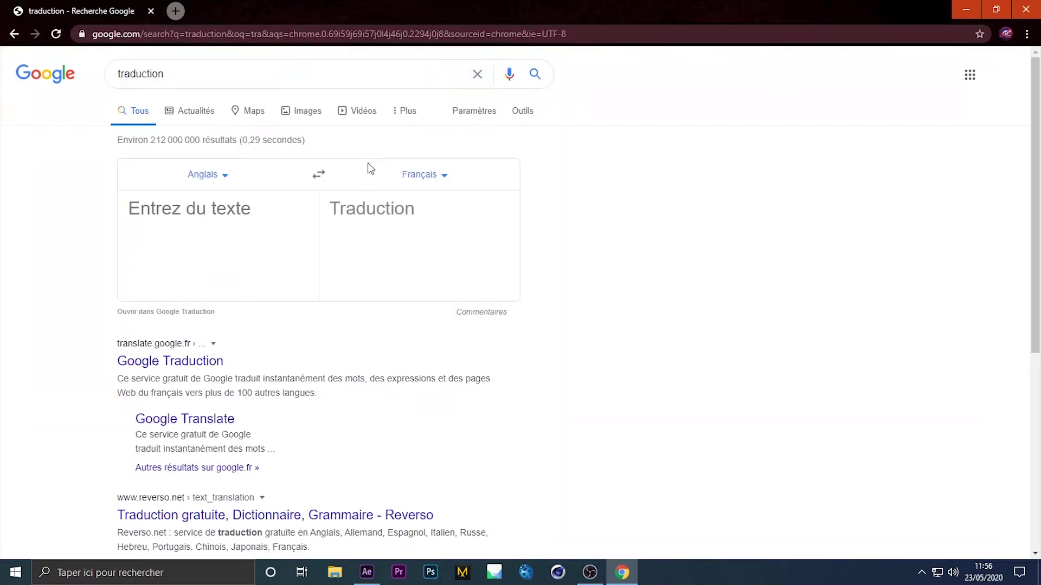
- Swap the translator to French-to-English and look up the translation of "flou"
click(319, 175)
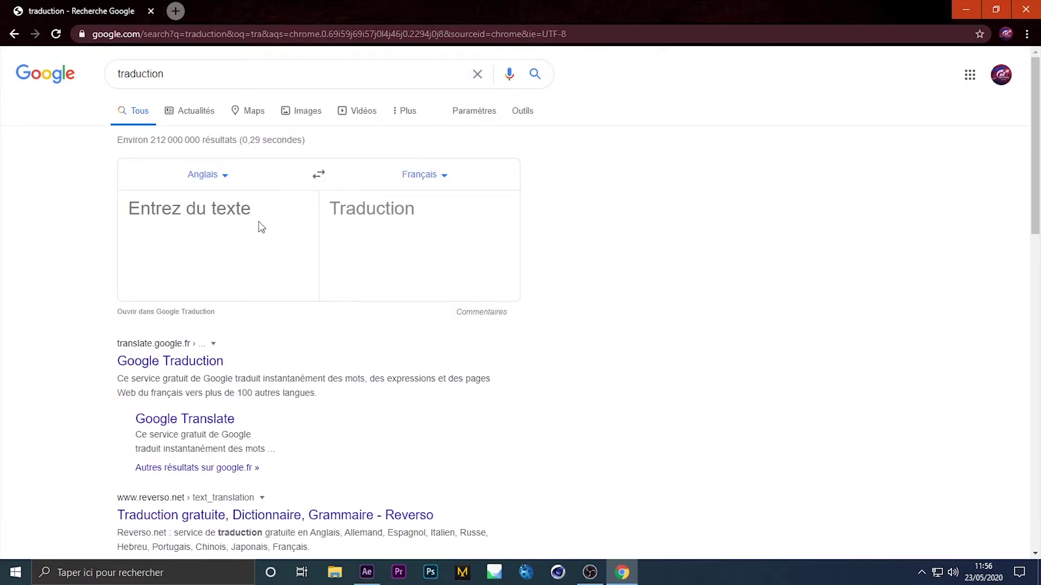
click(274, 236)
text(flou)
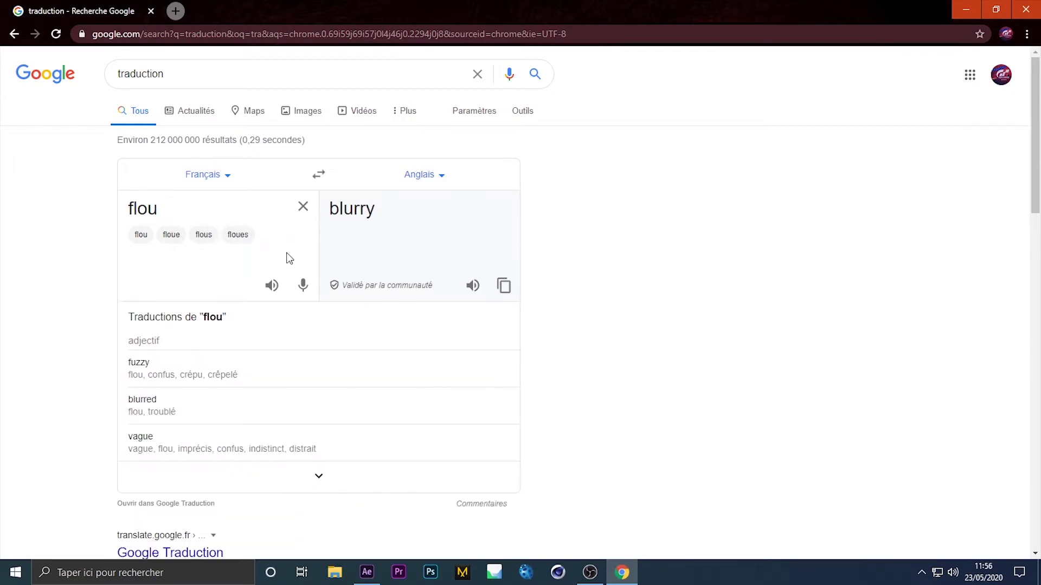
double_click(350, 208)
- Close the browser, switch back to After Effects and search the effects for "blur"
click(1026, 10)
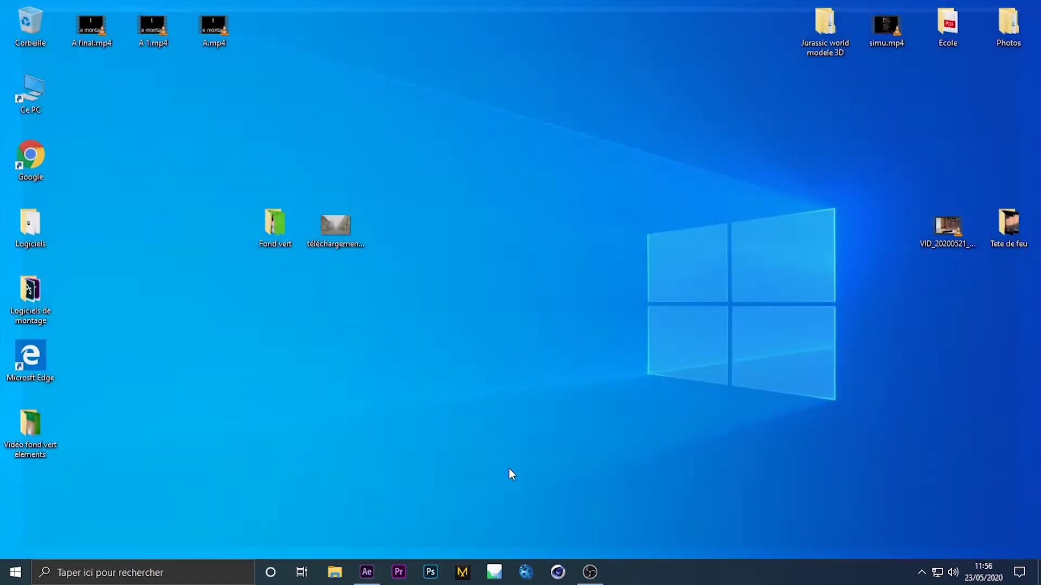
click(367, 573)
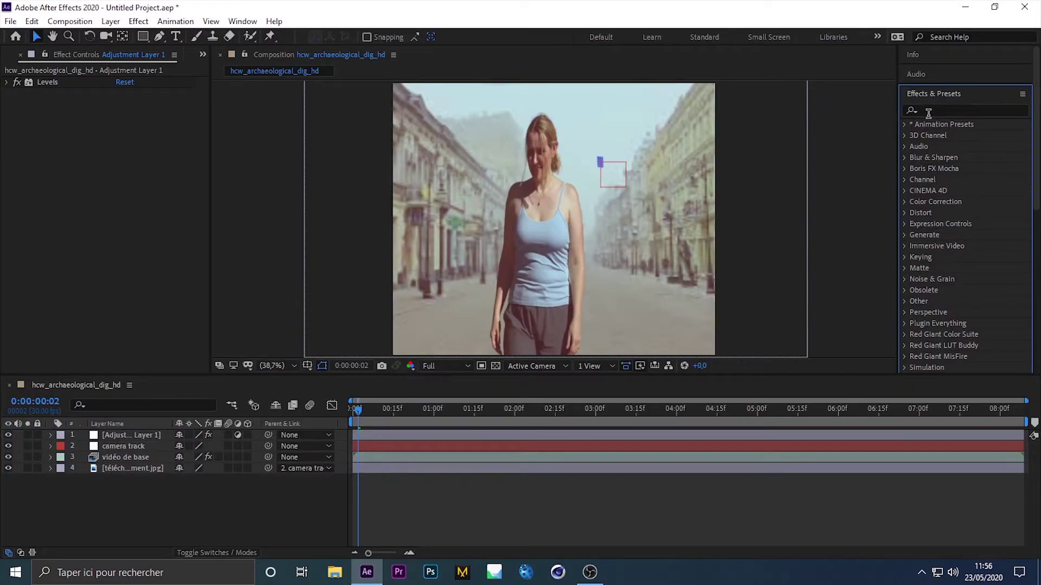
click(920, 108)
text(blurry)
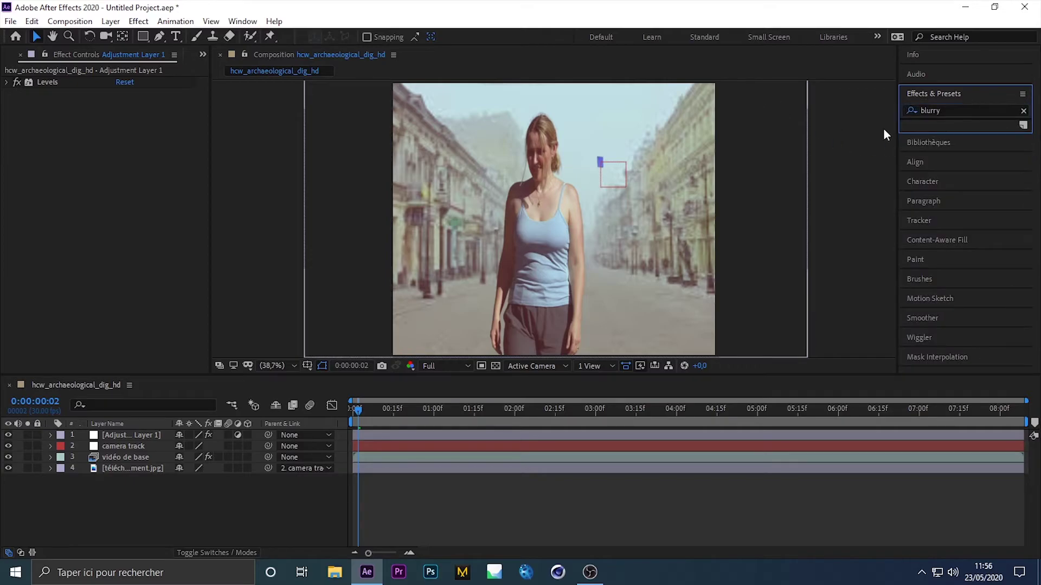
key(ctrl+a)
click(938, 111)
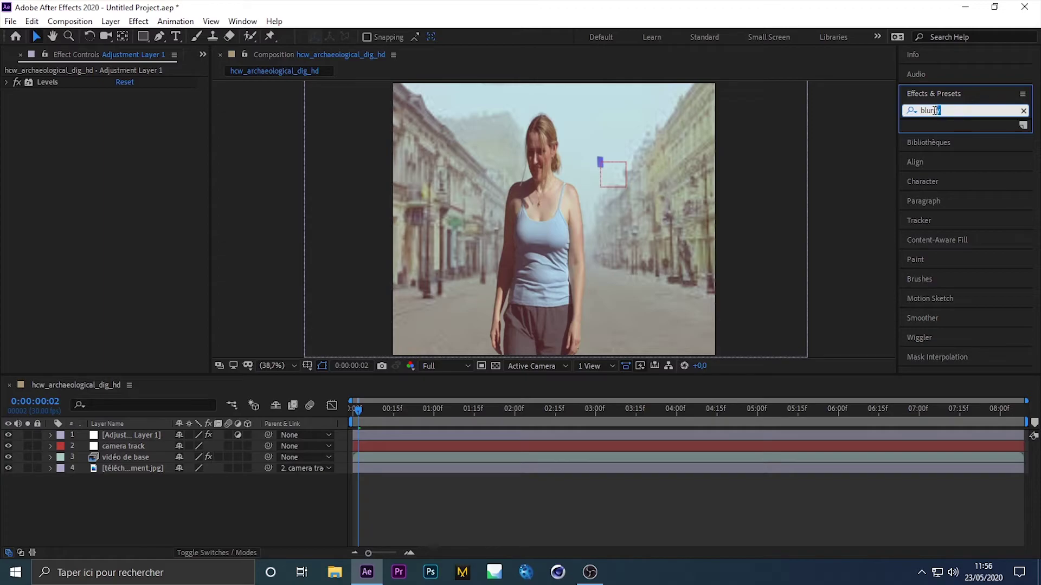
drag(933, 111, 942, 112)
key(BackSpace)
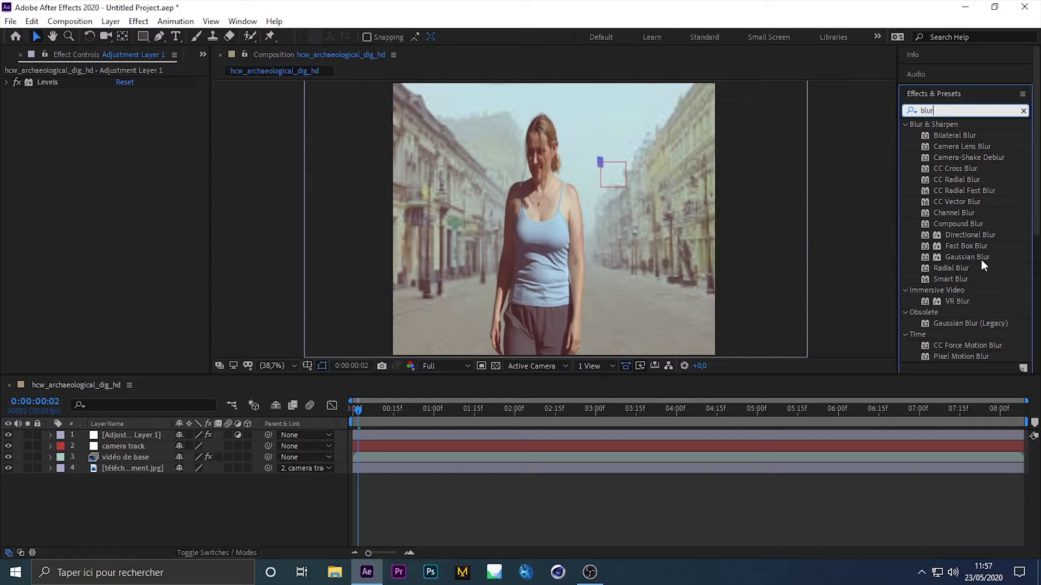
- Apply Gaussian Blur to the street image layer and set its Blurriness to about 8.2
drag(986, 255, 157, 470)
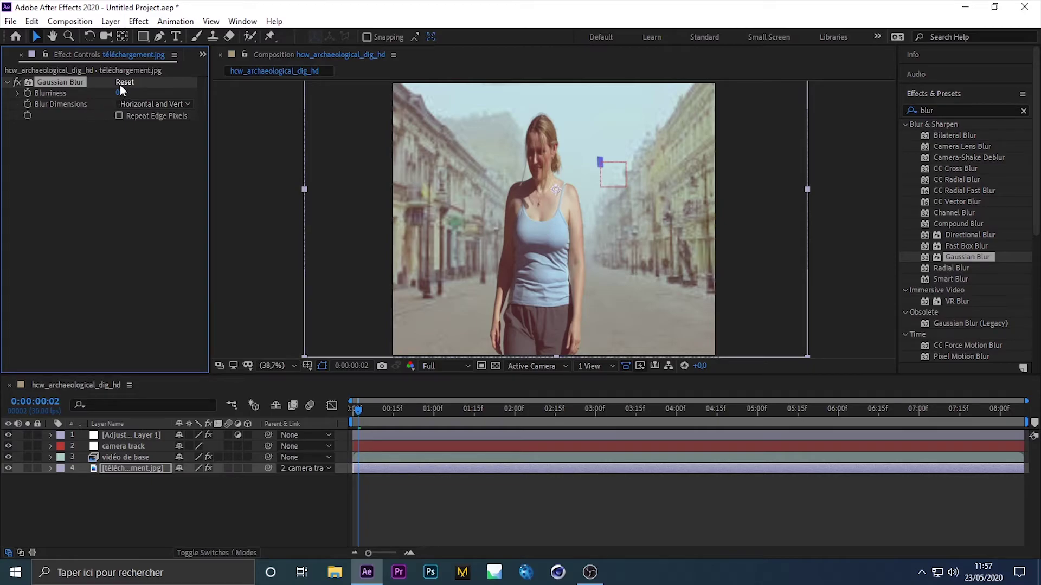
drag(119, 90, 190, 98)
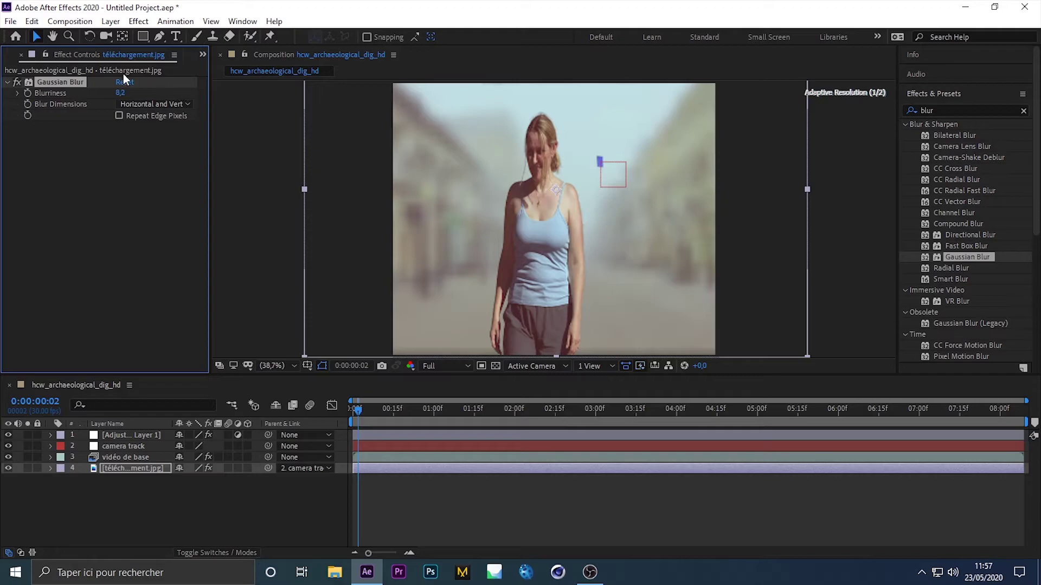
- Set the street image's Gaussian Blur Blurriness to 2
click(121, 92)
text(2)
key(Return)
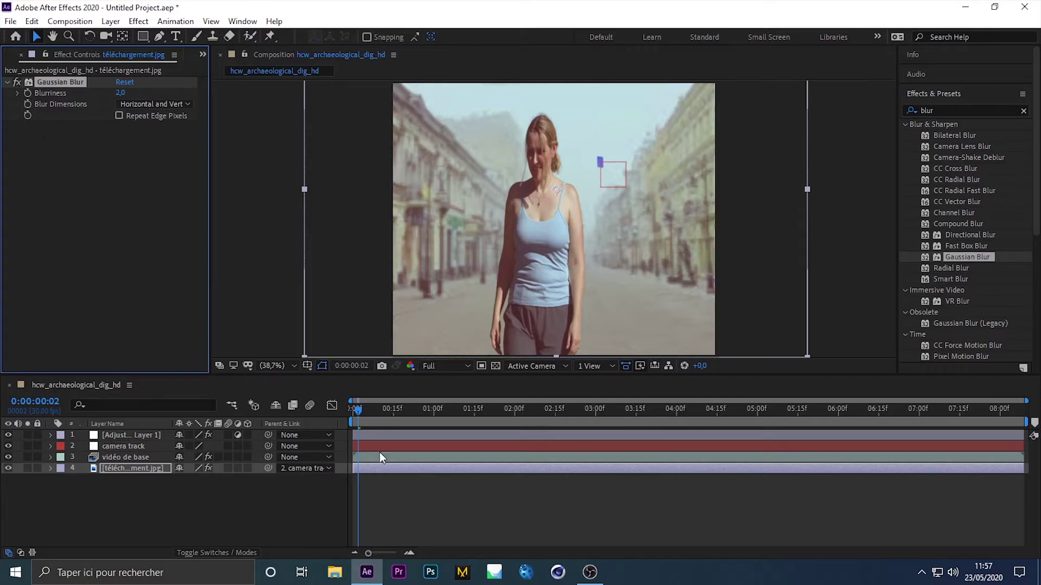
drag(362, 454, 377, 487)
drag(427, 534, 282, 507)
drag(195, 506, 110, 457)
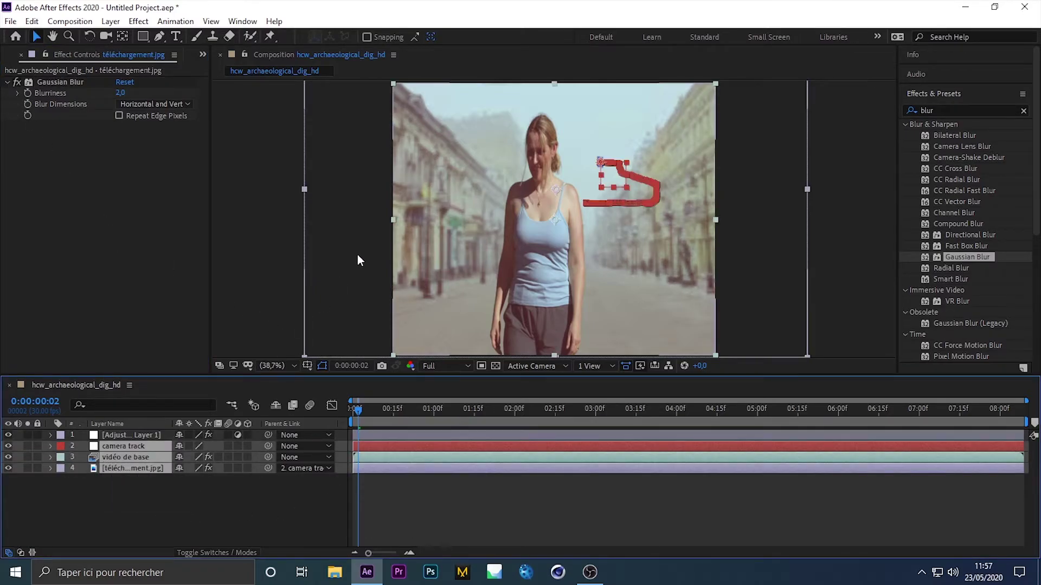
click(205, 525)
- Clear the effects search and apply the Curves colour correction effect to the "vidéo de base" layer
click(1023, 111)
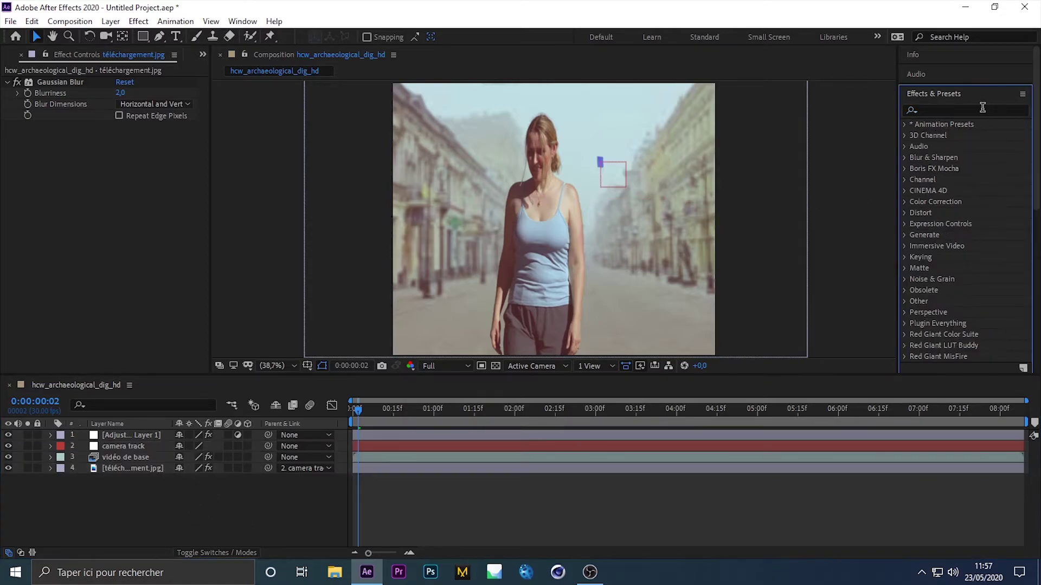
click(125, 445)
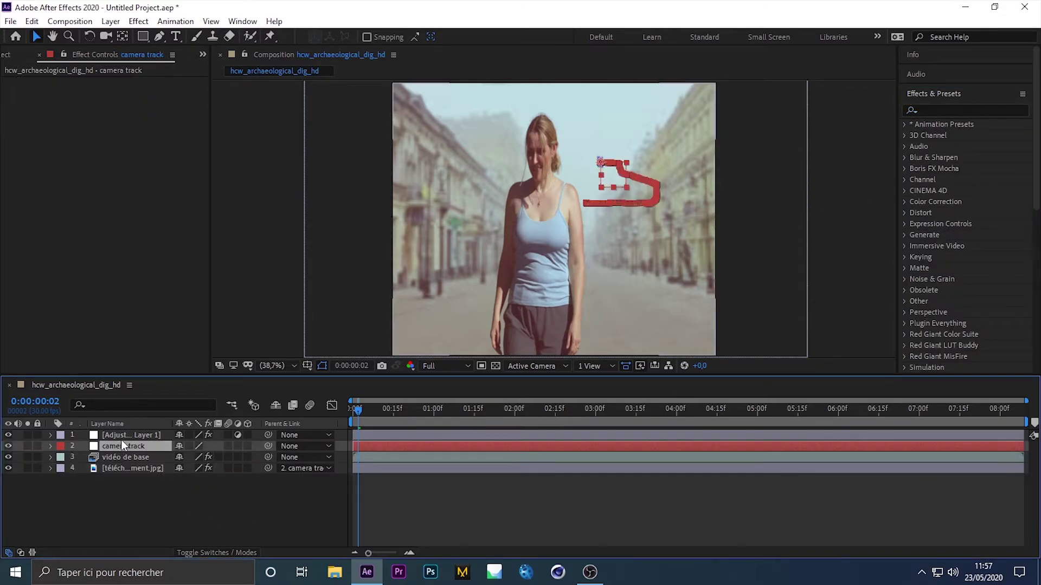
click(144, 496)
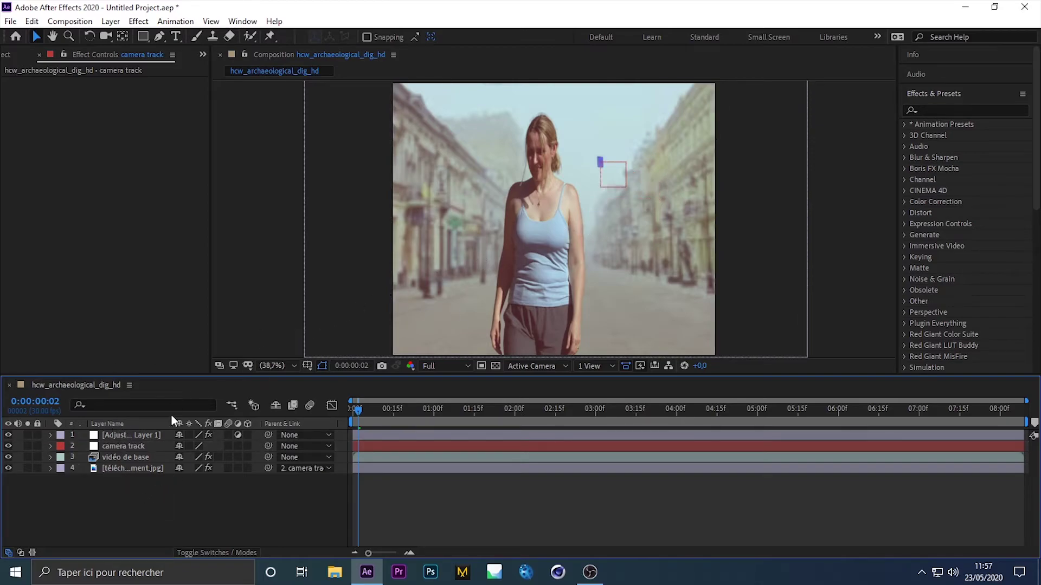
mouse_move(121, 445)
mouse_down()
mouse_move(114, 457)
mouse_move(128, 457)
mouse_move(131, 446)
mouse_up()
click(131, 457)
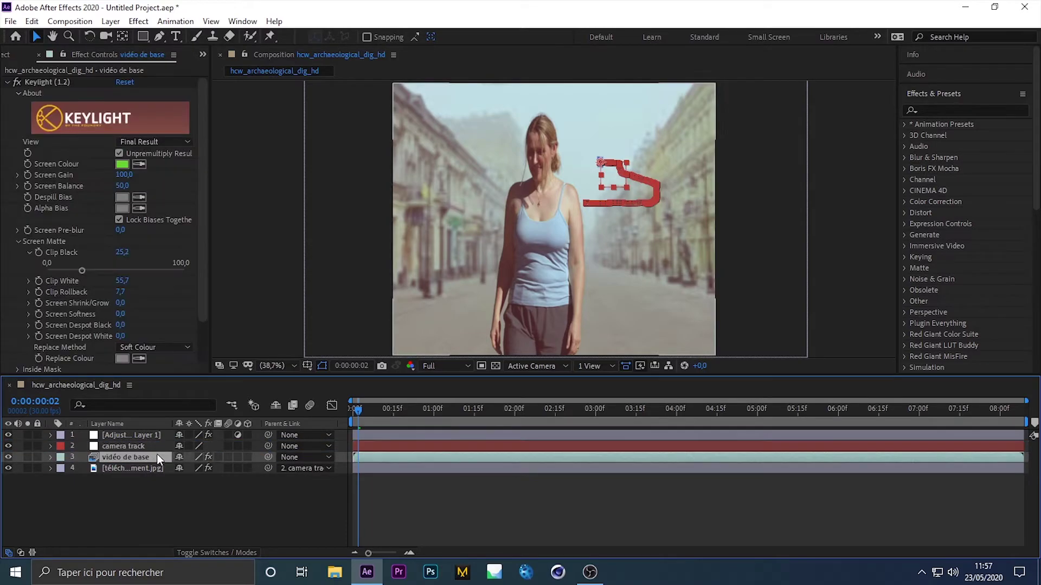
drag(203, 196, 244, 185)
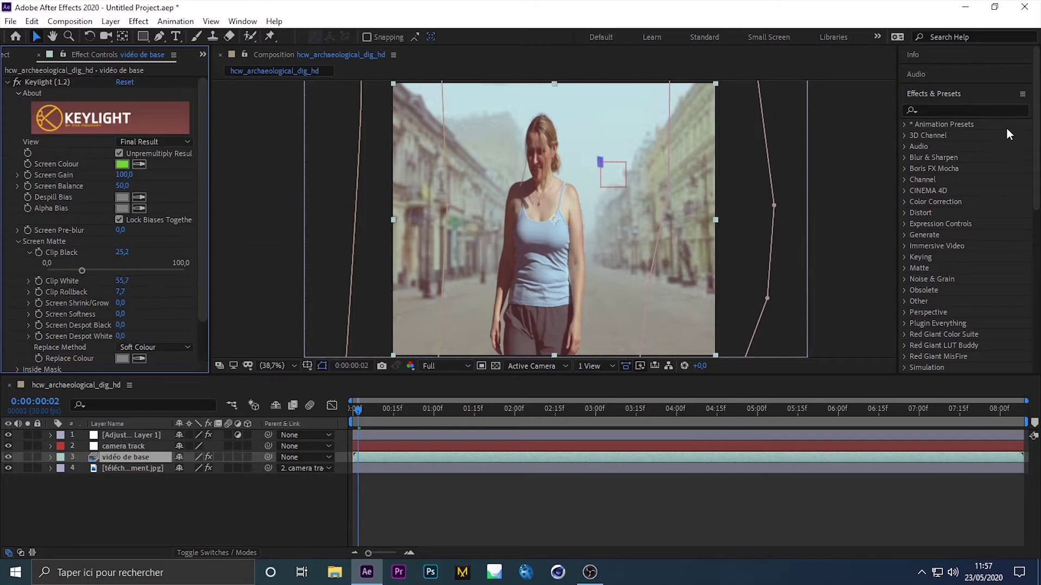
click(957, 108)
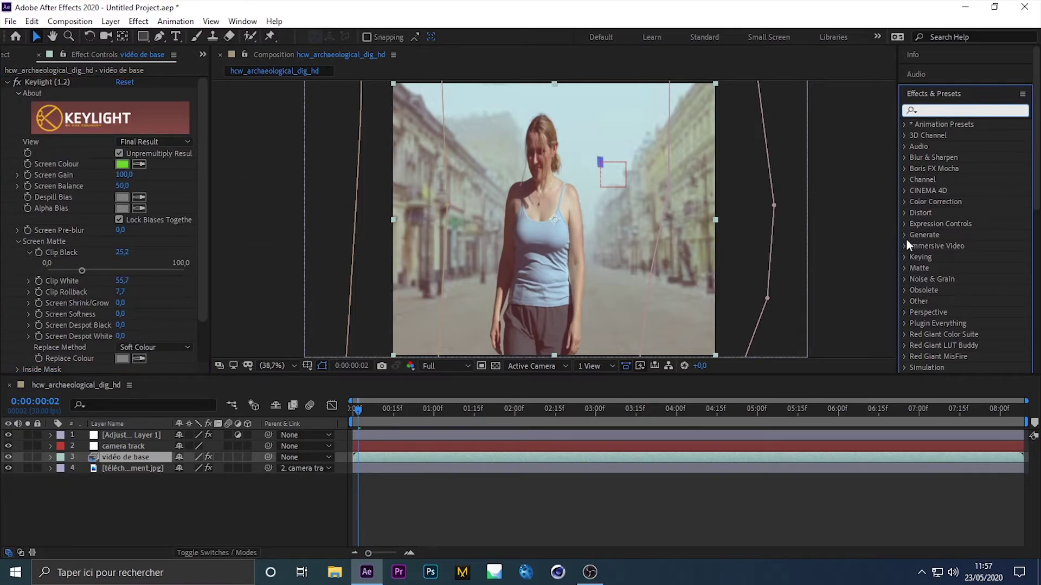
scroll(930, 228, down, 3)
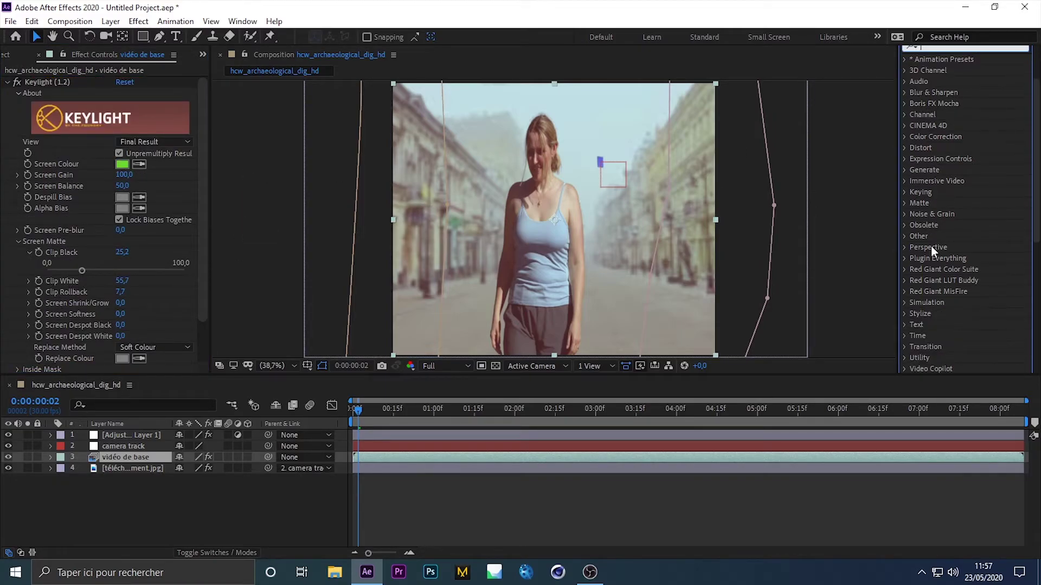
click(903, 136)
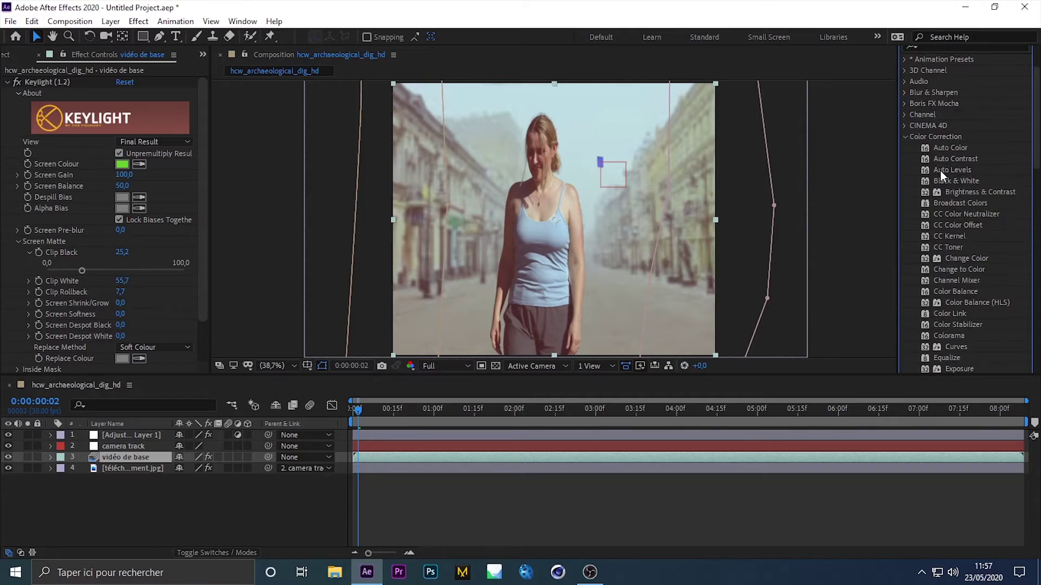
scroll(941, 291, down, 3)
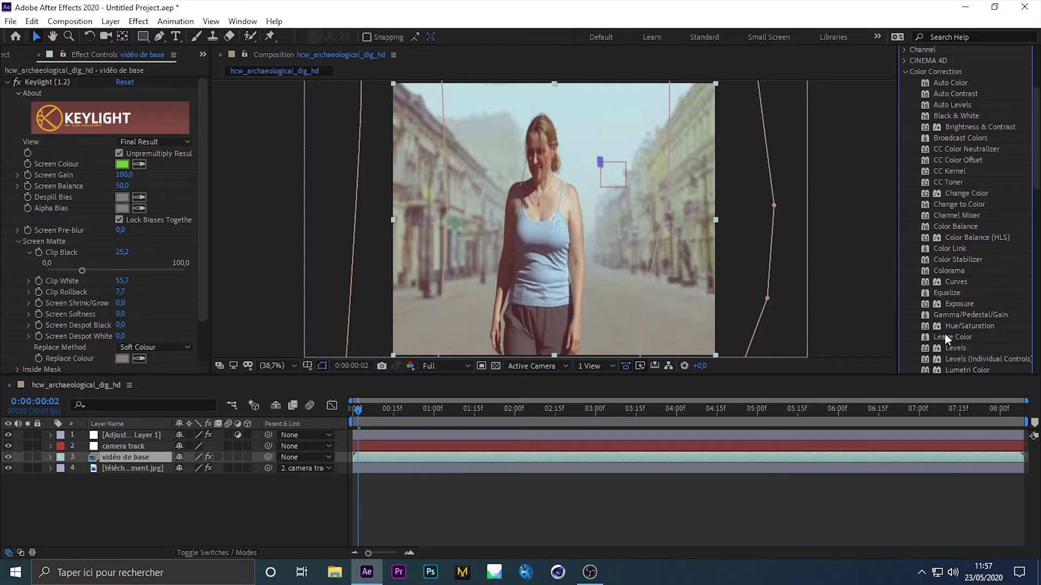
drag(965, 285, 170, 450)
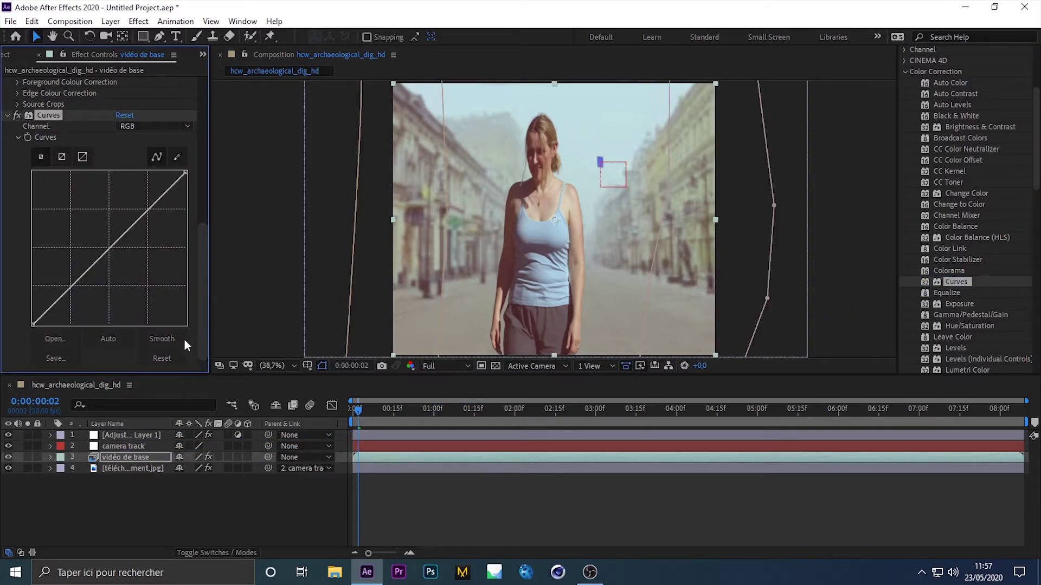
- Lower the highlight endpoints of the Red, Green and Blue curves on the "vidéo de base" layer, with Blue lowered the most
click(156, 126)
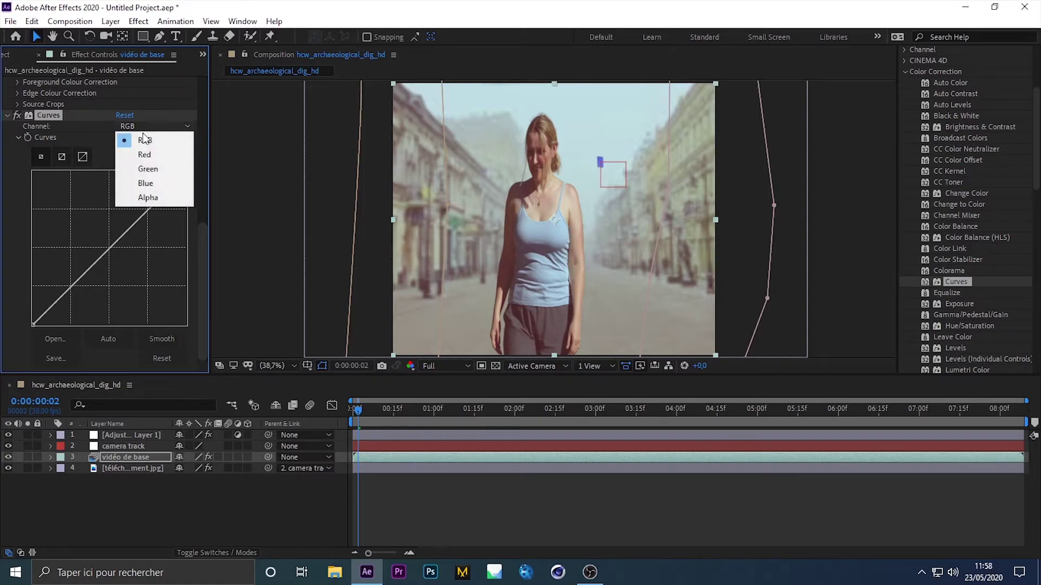
click(154, 152)
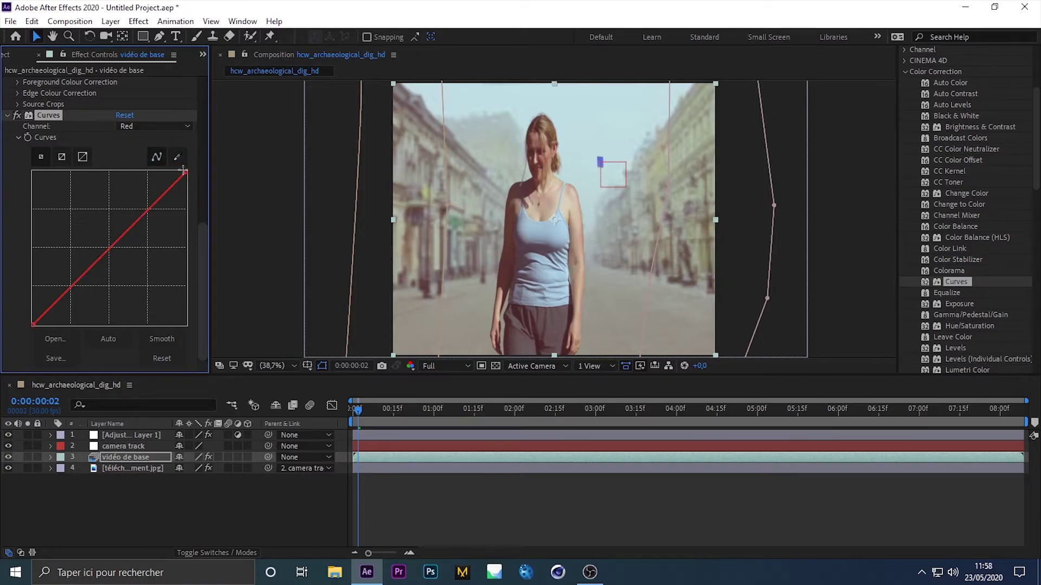
drag(185, 171, 204, 190)
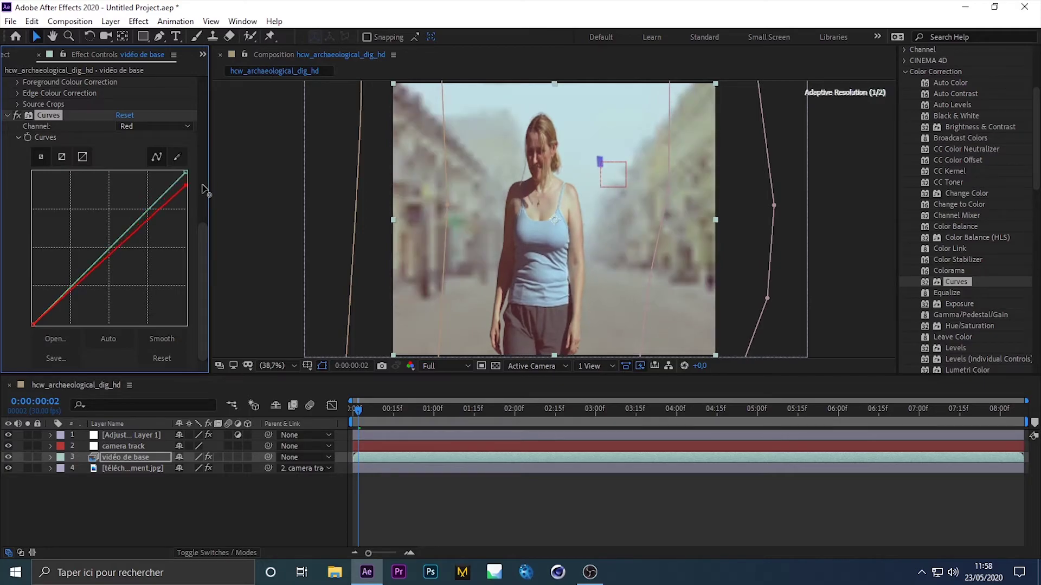
click(162, 128)
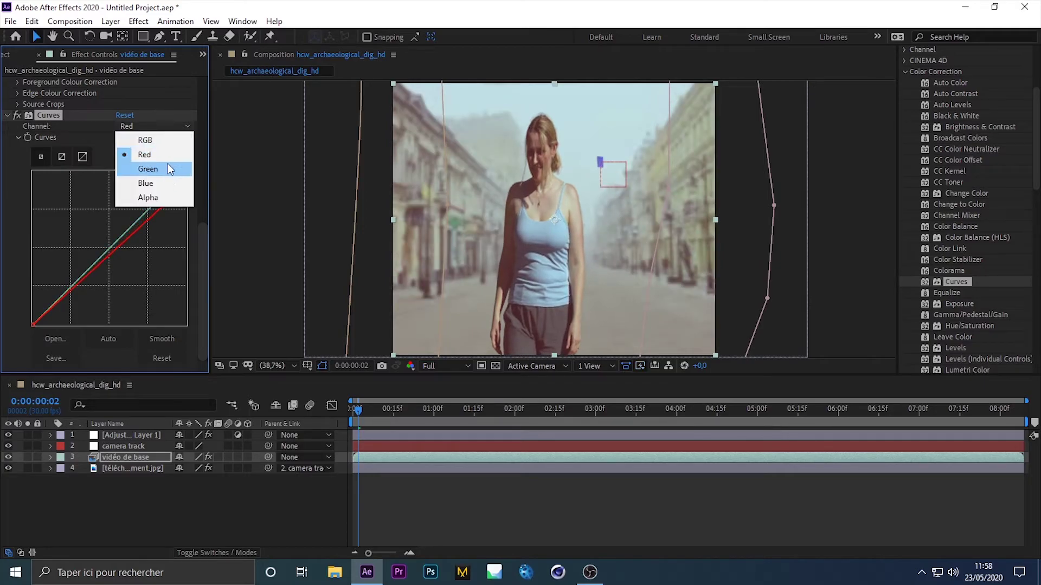
click(168, 168)
drag(184, 173, 204, 182)
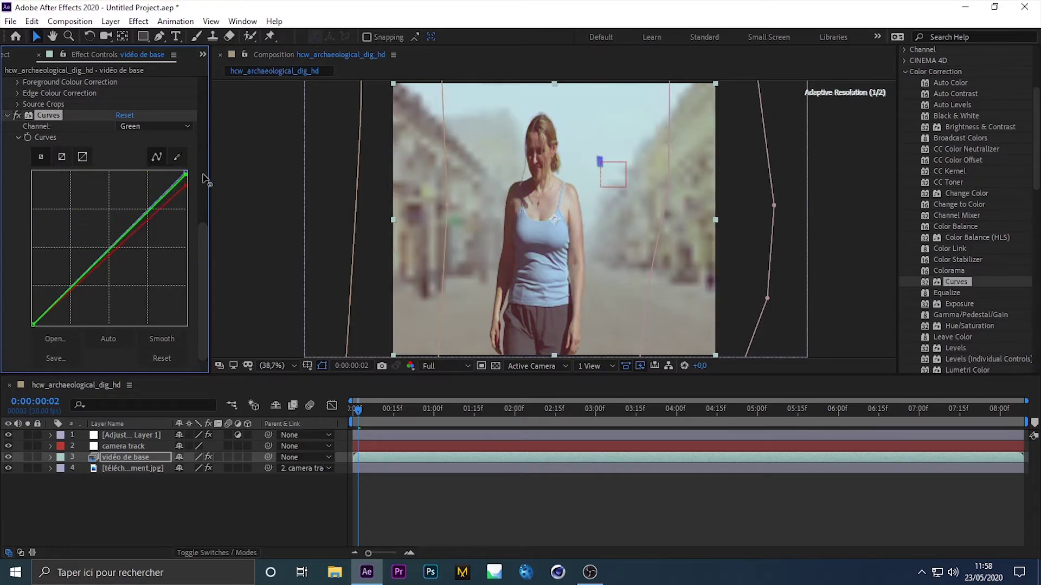
drag(216, 177, 220, 184)
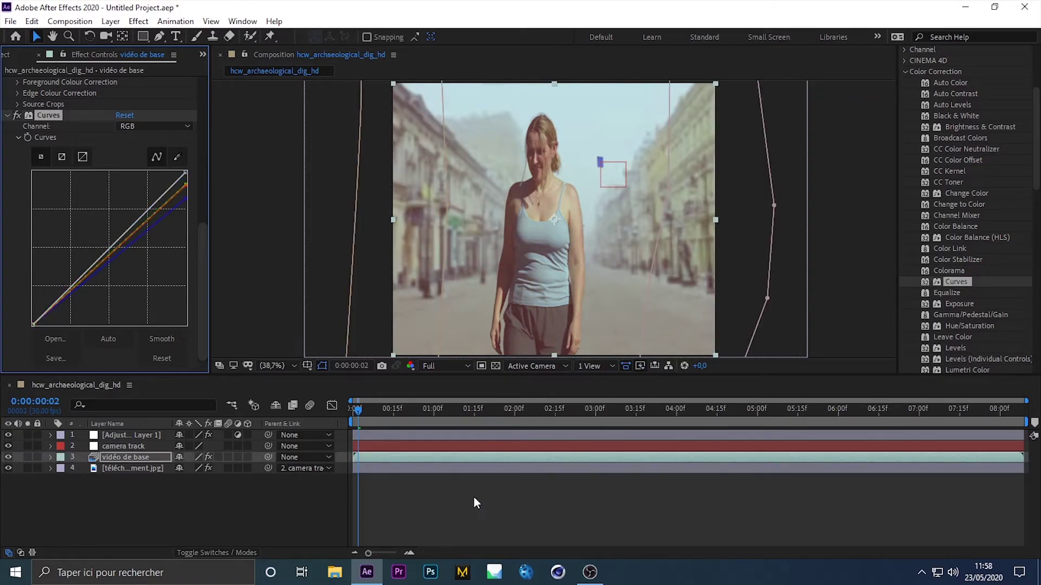
click(474, 498)
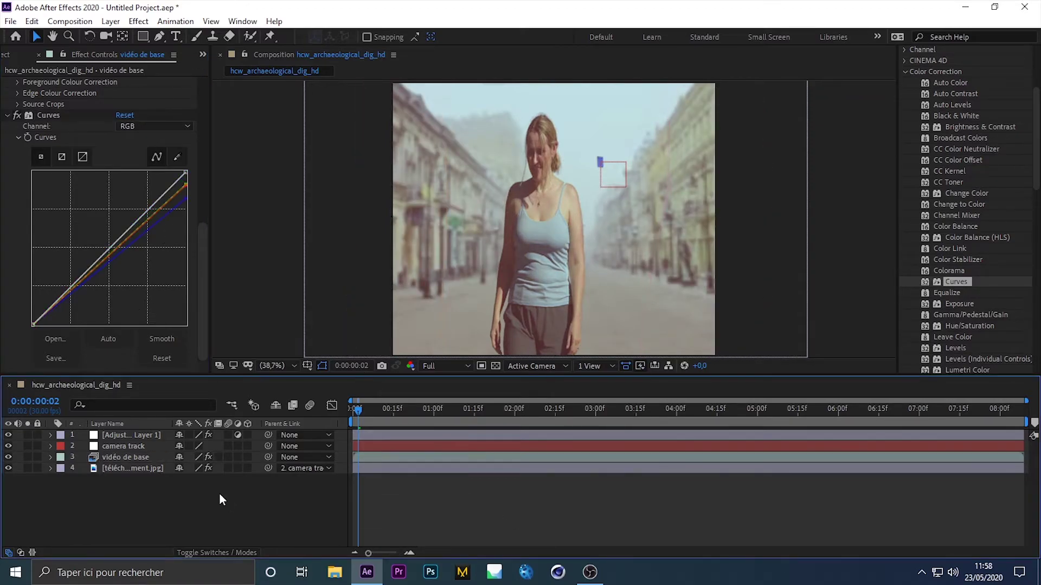
- Apply Hue/Saturation to the "vidéo de base" layer and set Master Saturation to -27
click(128, 457)
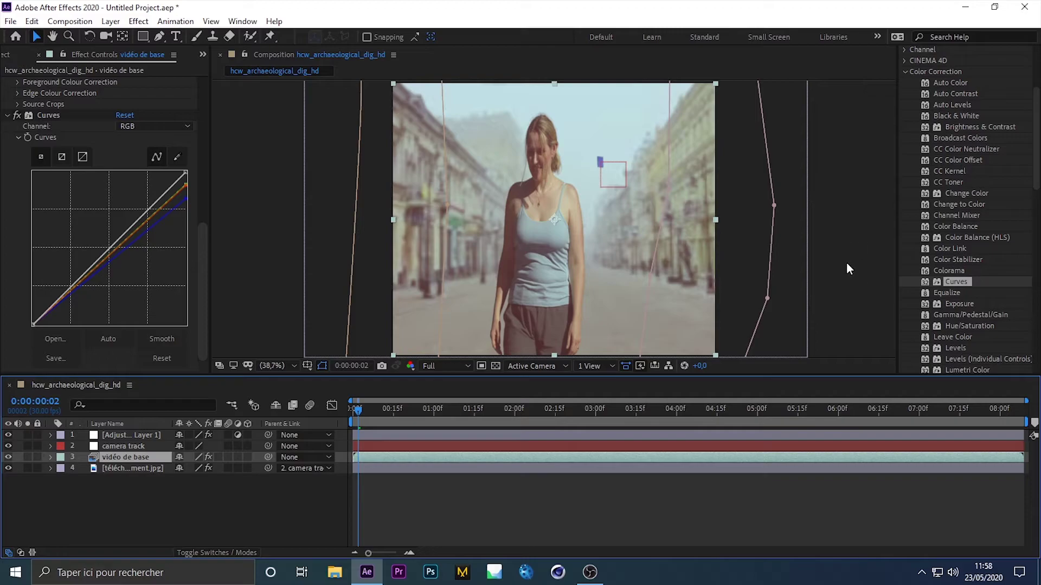
scroll(987, 304, down, 3)
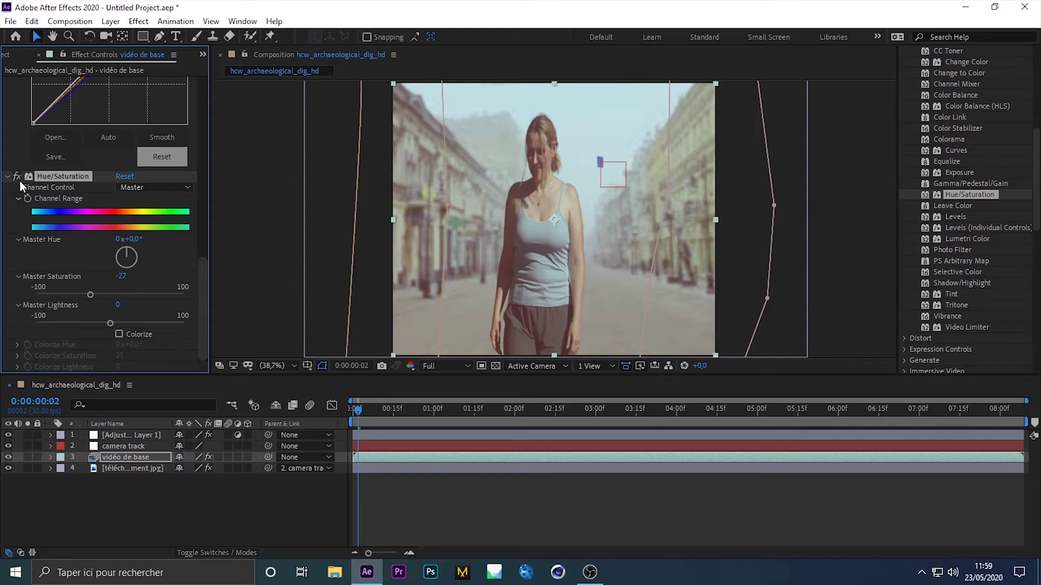
click(248, 484)
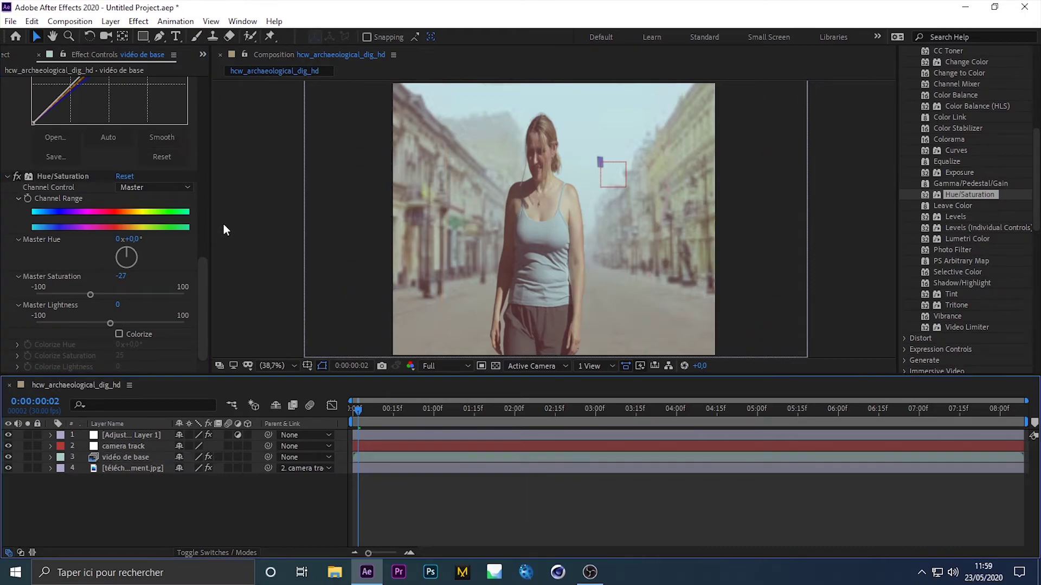
- Examine the keyed woman's face, hair and shoulders up close against the background
drag(205, 269, 237, 58)
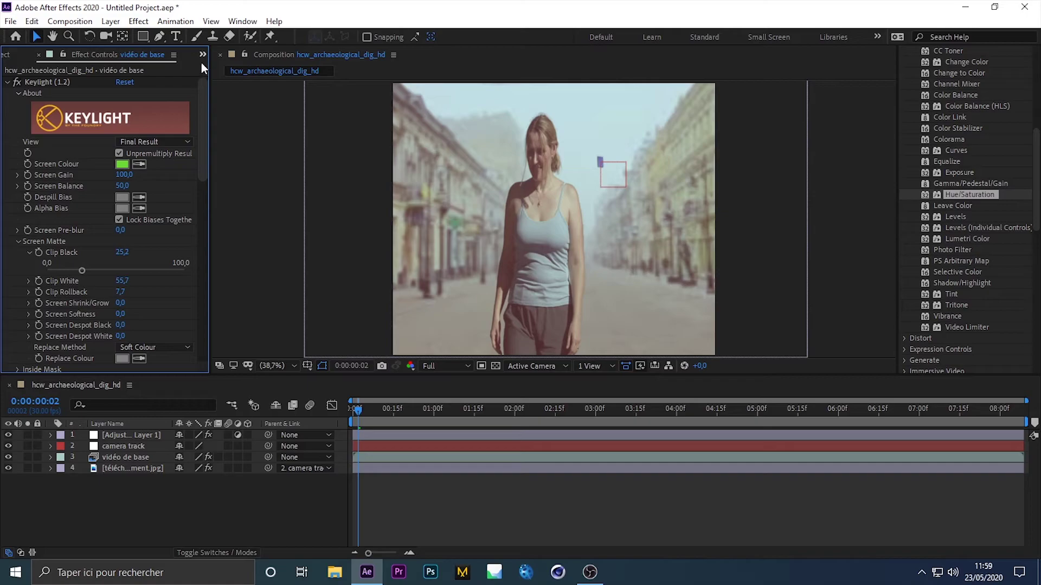
scroll(532, 249, up, 7)
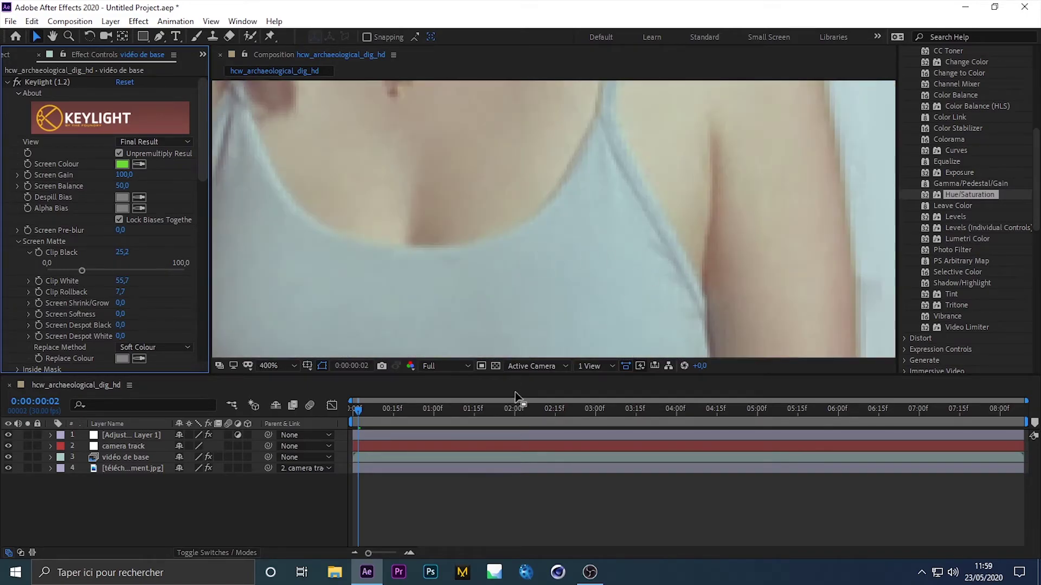
key(h)
drag(719, 251, 515, 112)
scroll(538, 220, down, 2)
drag(401, 163, 578, 158)
scroll(946, 141, up, 5)
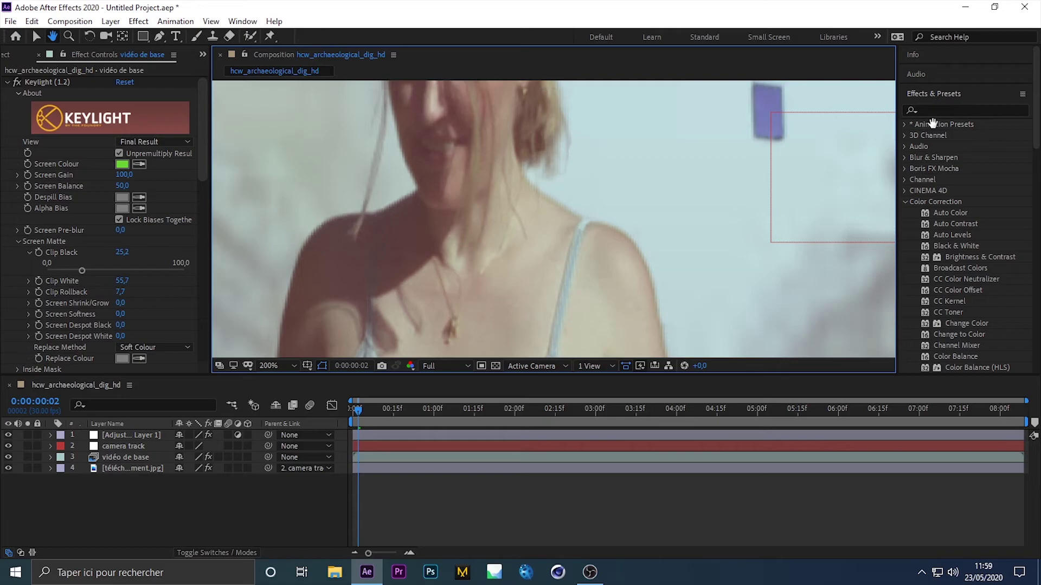
- Search the effects for "noise" and pick out Noise HLS
click(937, 110)
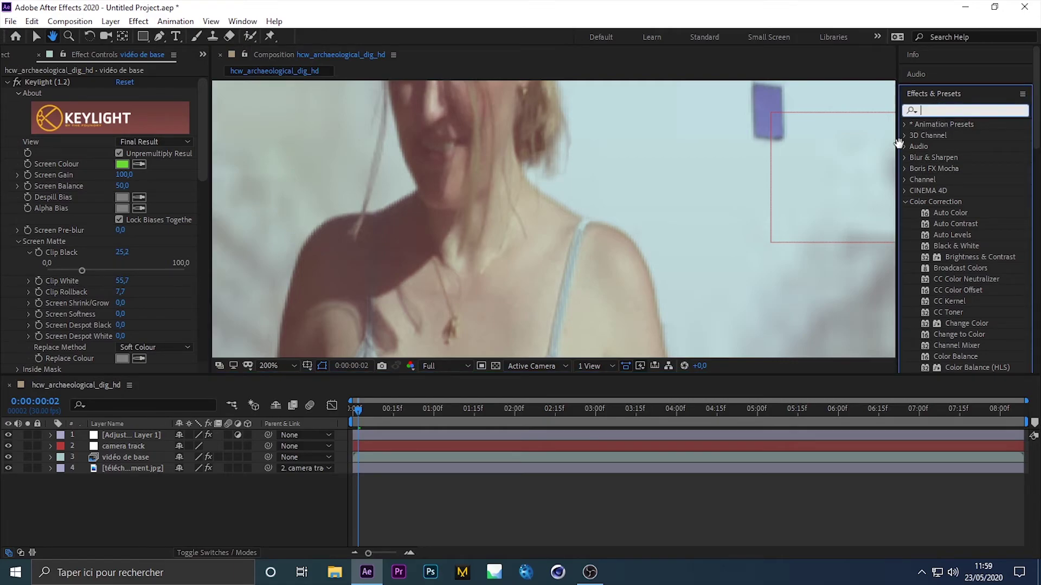
text(noise)
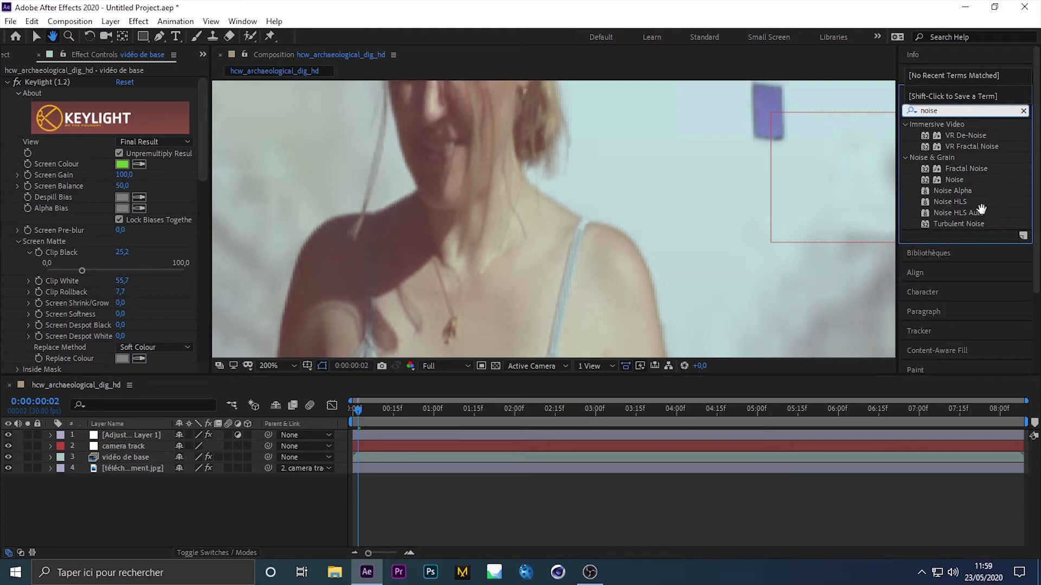
text(v)
key(BackSpace)
click(36, 36)
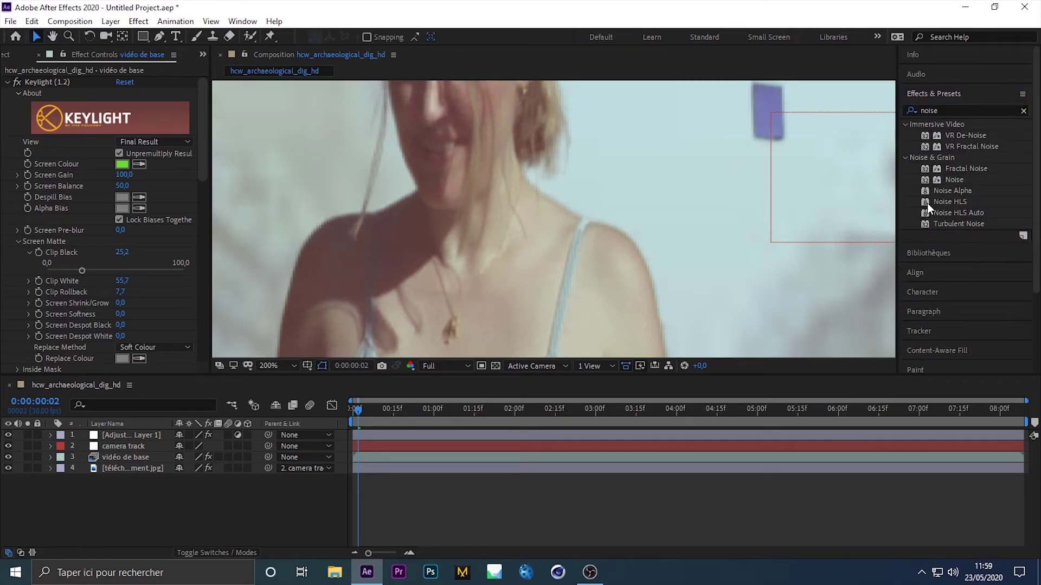
mouse_move(942, 201)
mouse_down()
mouse_move(627, 279)
mouse_move(423, 436)
mouse_move(186, 466)
mouse_move(163, 458)
mouse_move(154, 435)
mouse_move(157, 447)
mouse_move(782, 269)
mouse_move(955, 210)
mouse_move(951, 202)
mouse_up()
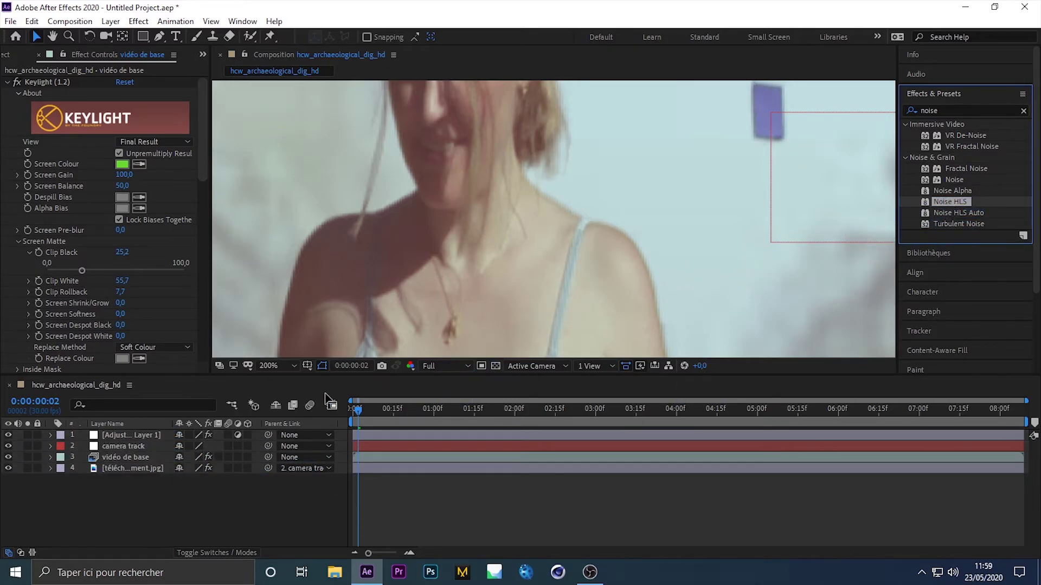
- Add a new adjustment layer at the top of the composition's layer stack
click(190, 508)
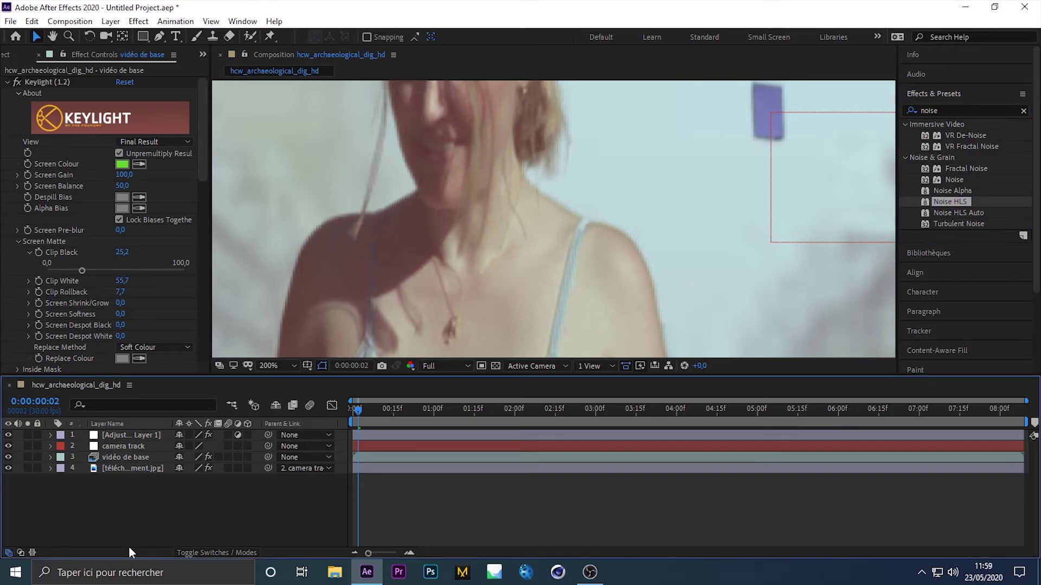
key(ctrl+y)
click(596, 401)
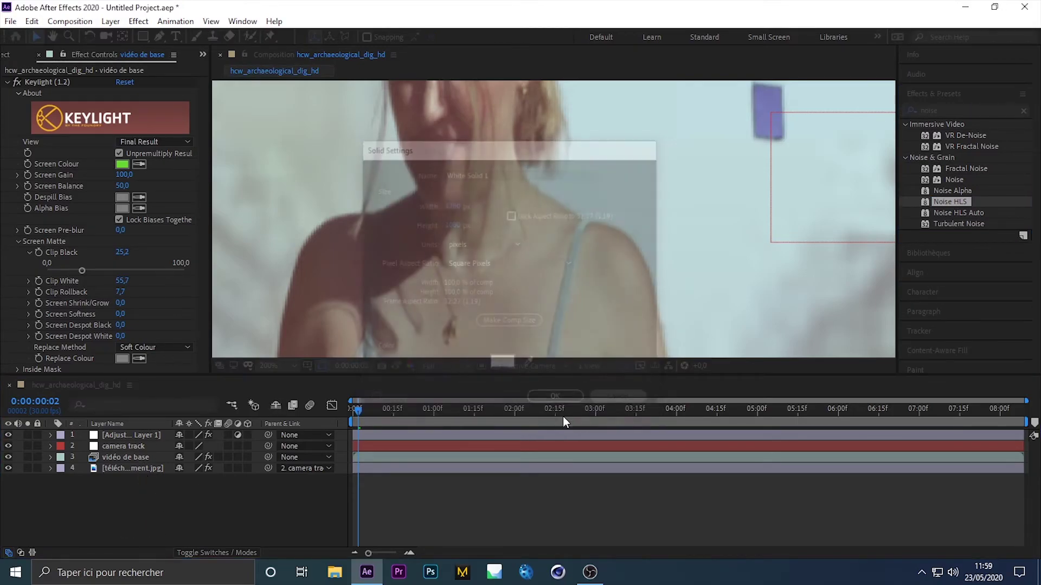
key(ctrl+alt+y)
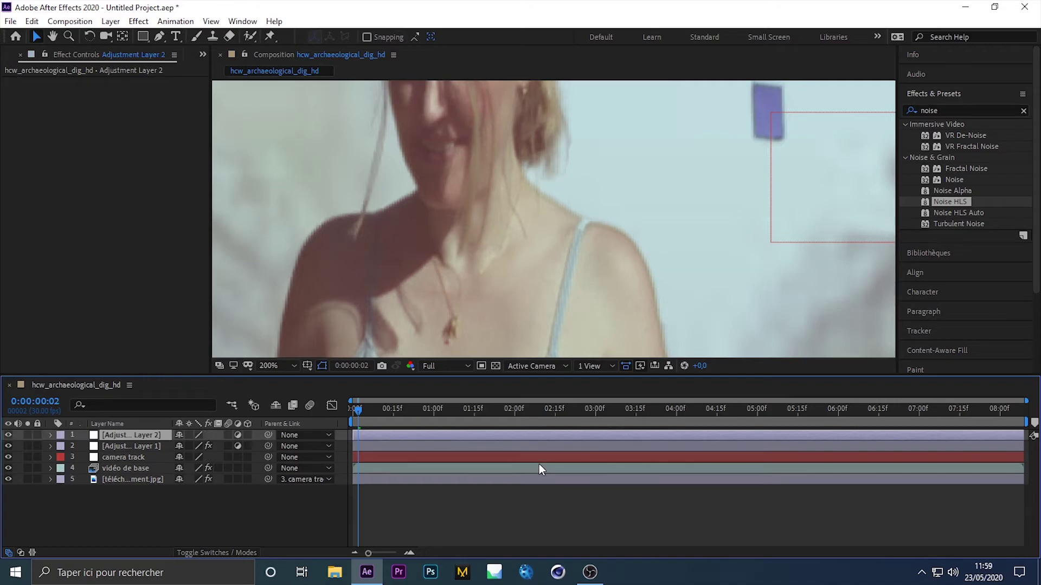
- Apply Noise HLS to the new adjustment layer and set its Hue to about 21%
double_click(952, 200)
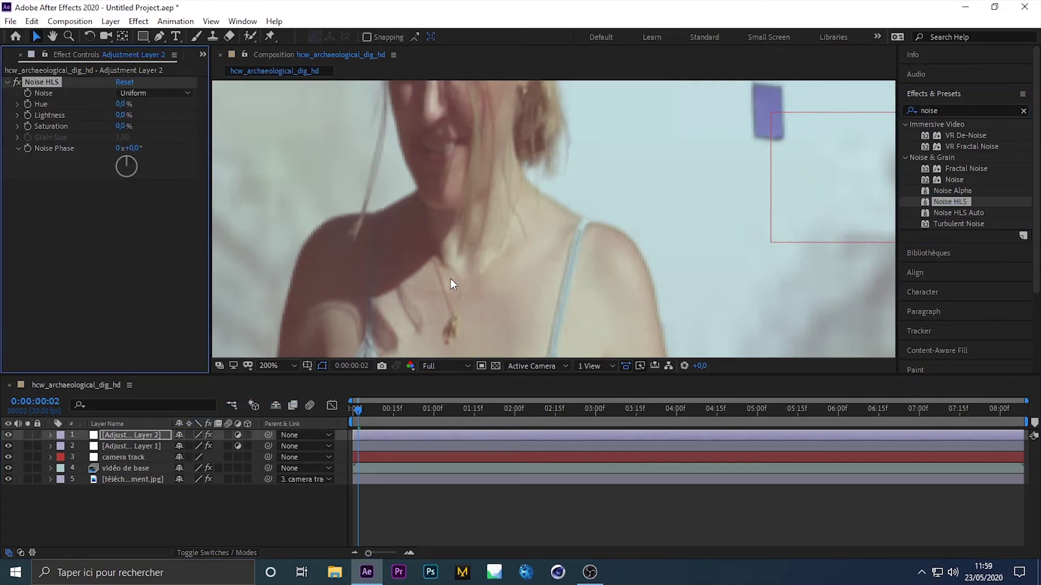
key(comma)
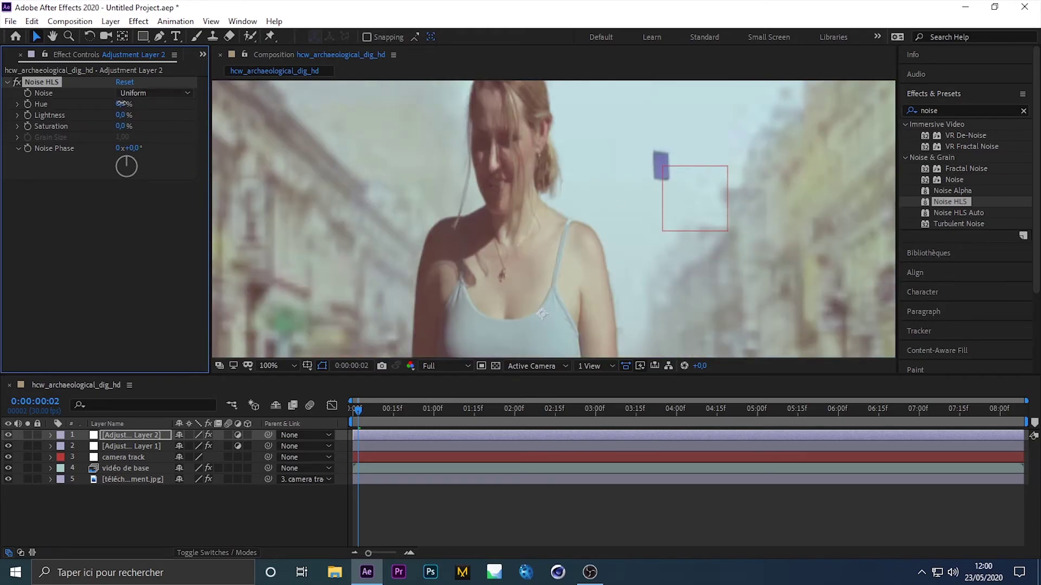
drag(121, 105, 132, 103)
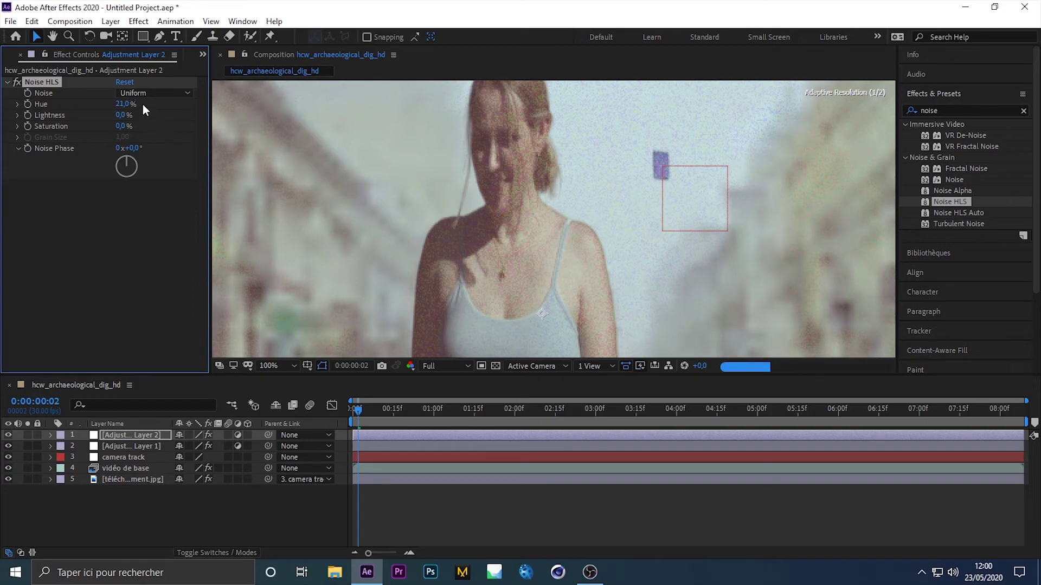
- Set the Noise HLS effect's Hue and Lightness both to 4% on the top adjustment layer
click(121, 104)
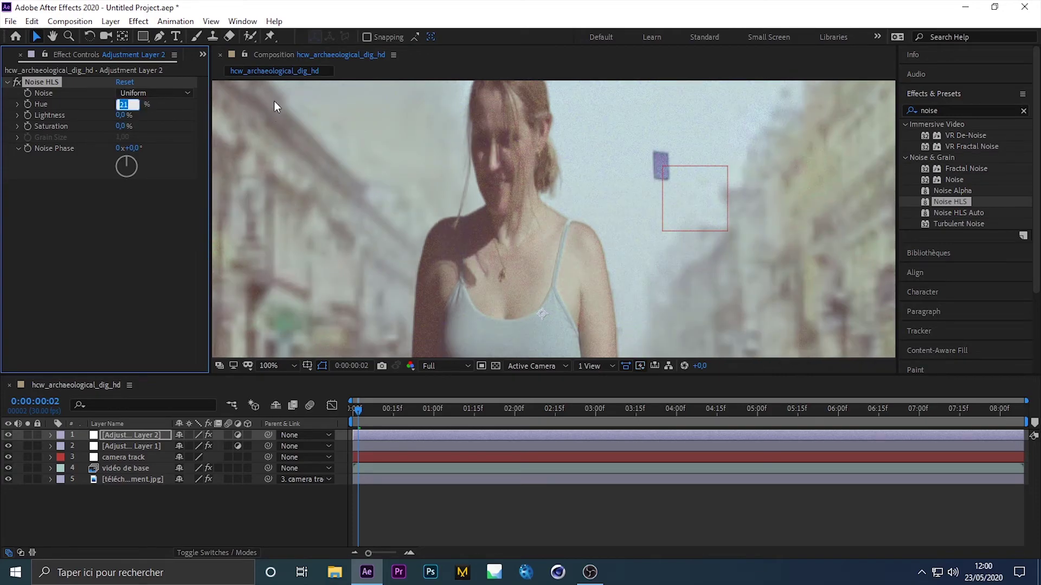
text(4)
key(Return)
click(121, 115)
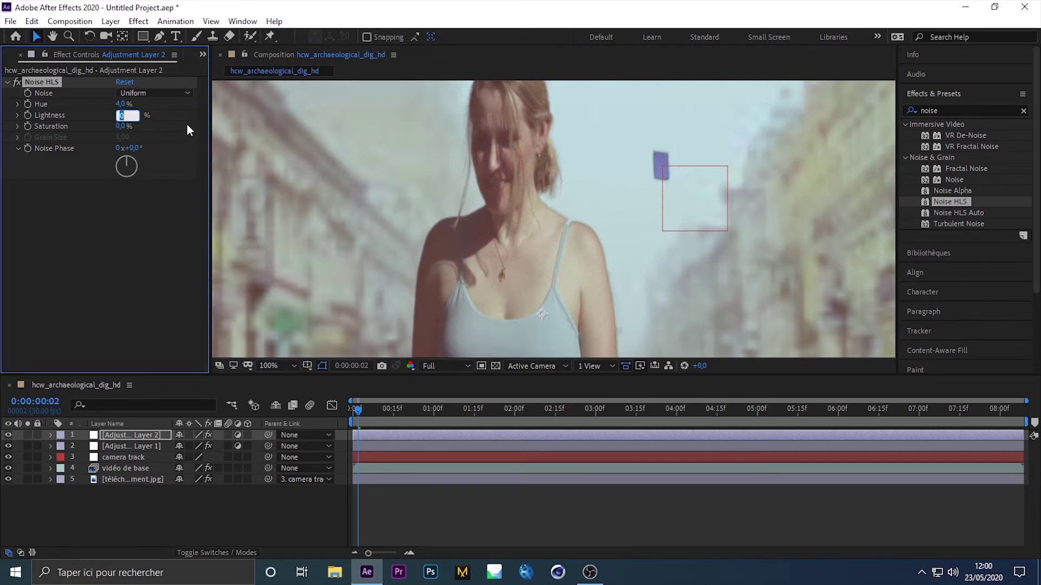
text(4)
key(Return)
- Lower the adjustment layer's Noise HLS to 1% Lightness and 2% Hue, keeping the Uniform noise type
key(period)
key(period)
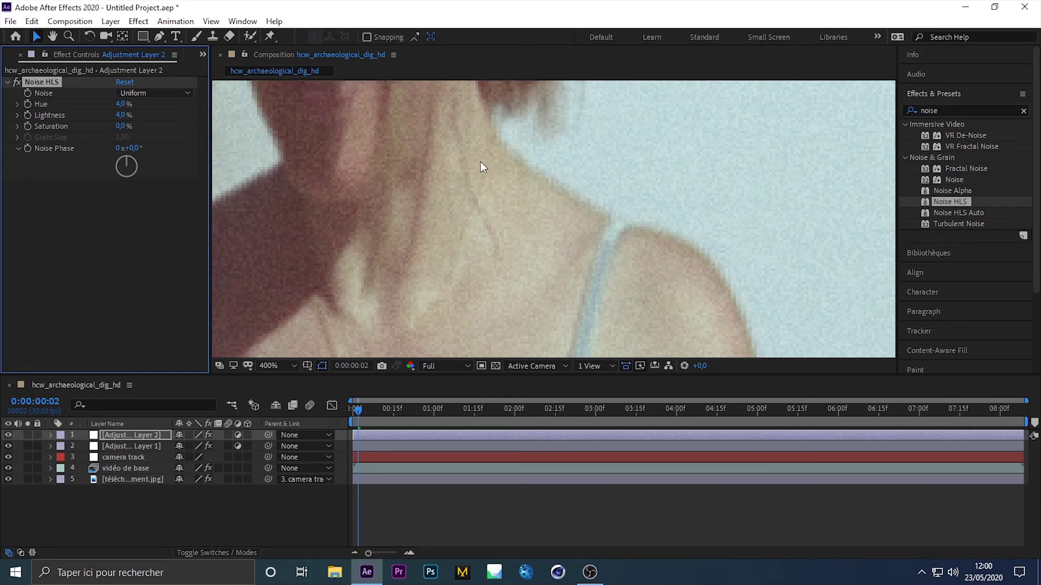
click(120, 115)
text(1)
key(Return)
click(122, 95)
click(127, 107)
click(120, 103)
text(2)
key(Return)
- Transfer the Noise HLS effect to the téléchargement.jpg background layer and delete the top adjustment layer
click(130, 434)
key(Delete)
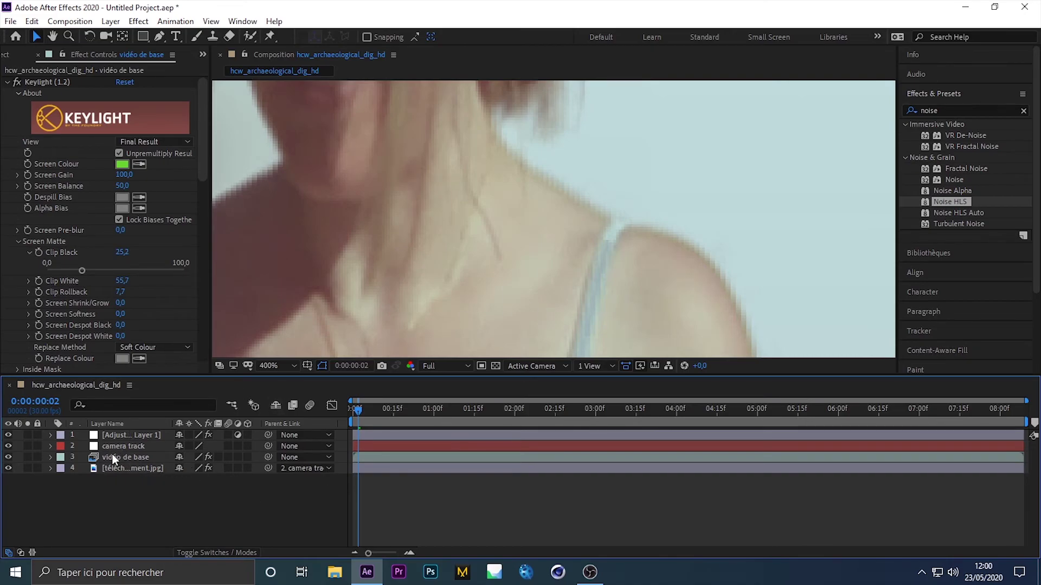
click(113, 456)
drag(204, 141, 206, 112)
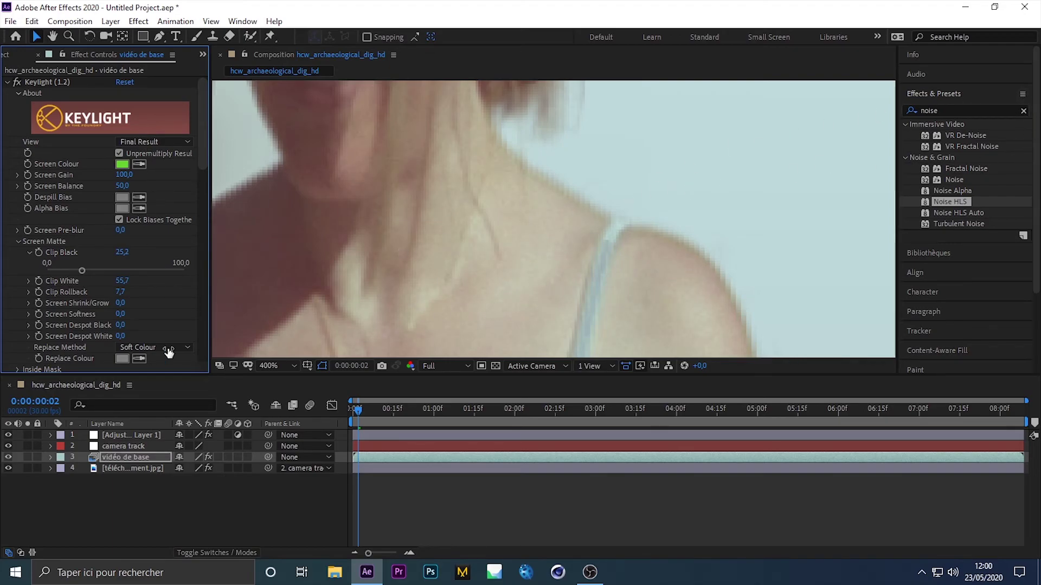
click(125, 467)
key(ctrl+v)
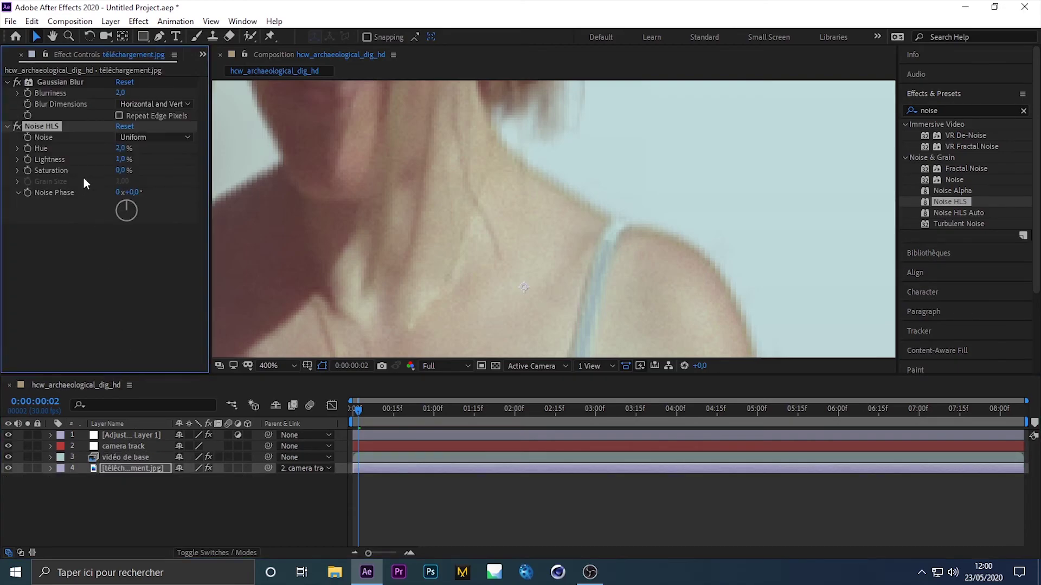
- Set the background layer's Noise HLS Lightness to 0.2% and Hue to 1%, and clear the effects search
click(120, 159)
text(0)
key(Return)
click(120, 148)
key(Return)
click(1022, 110)
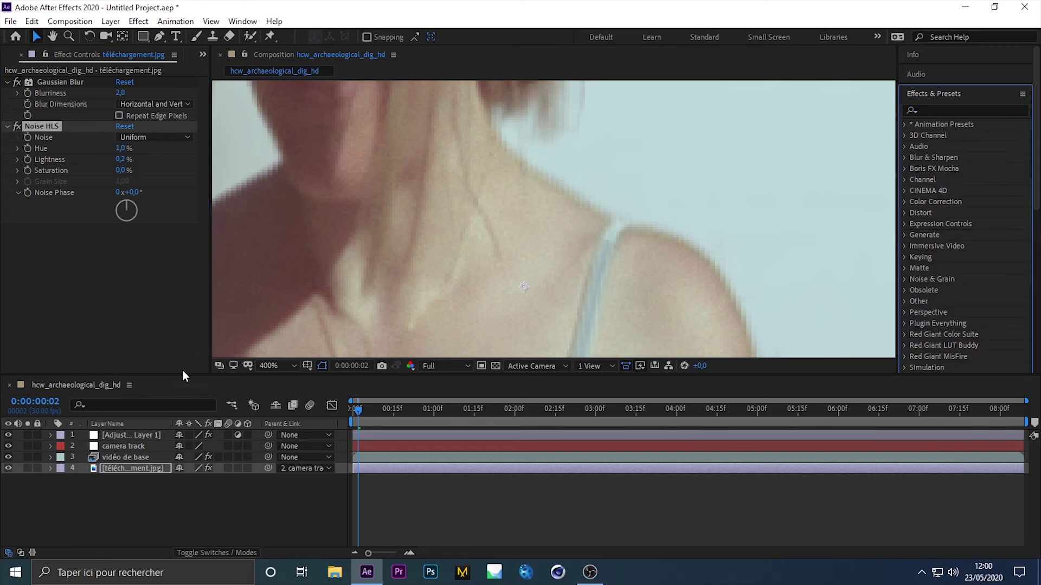
- Review the full frame from the start, hiding and showing the layers to compare background, keyed woman and final composite
click(274, 365)
click(291, 130)
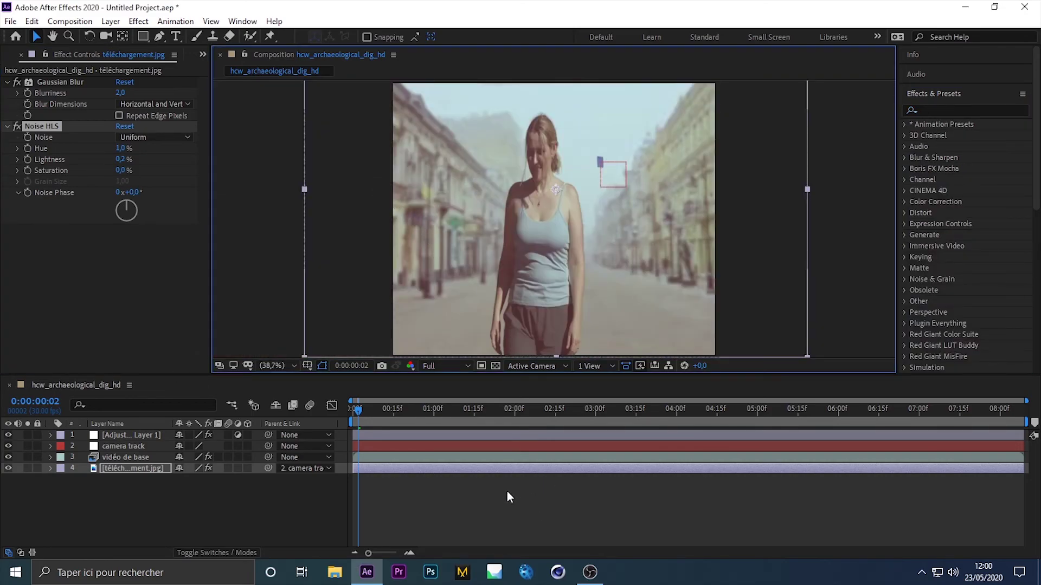
click(508, 493)
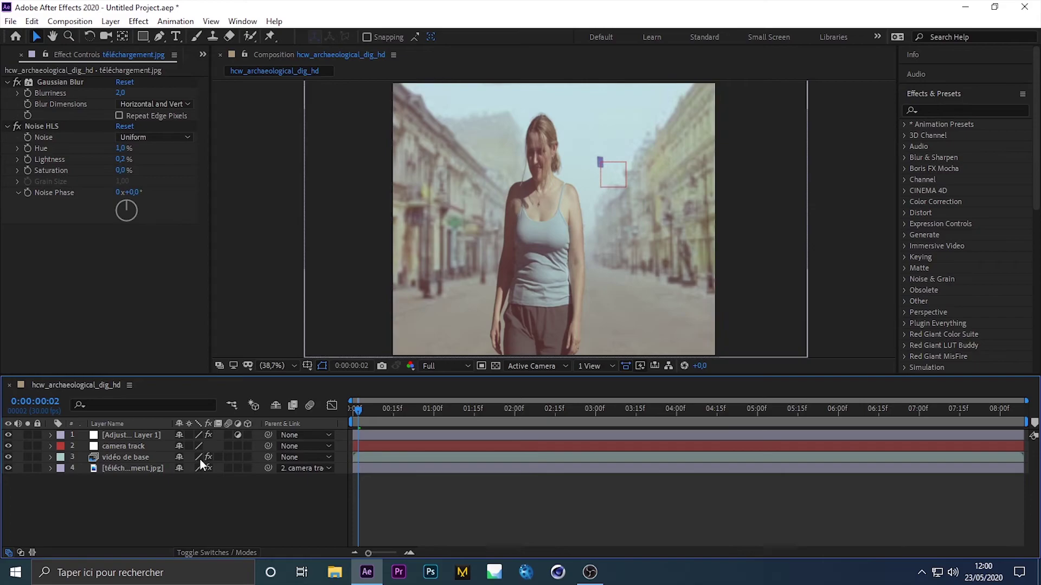
drag(355, 414, 336, 404)
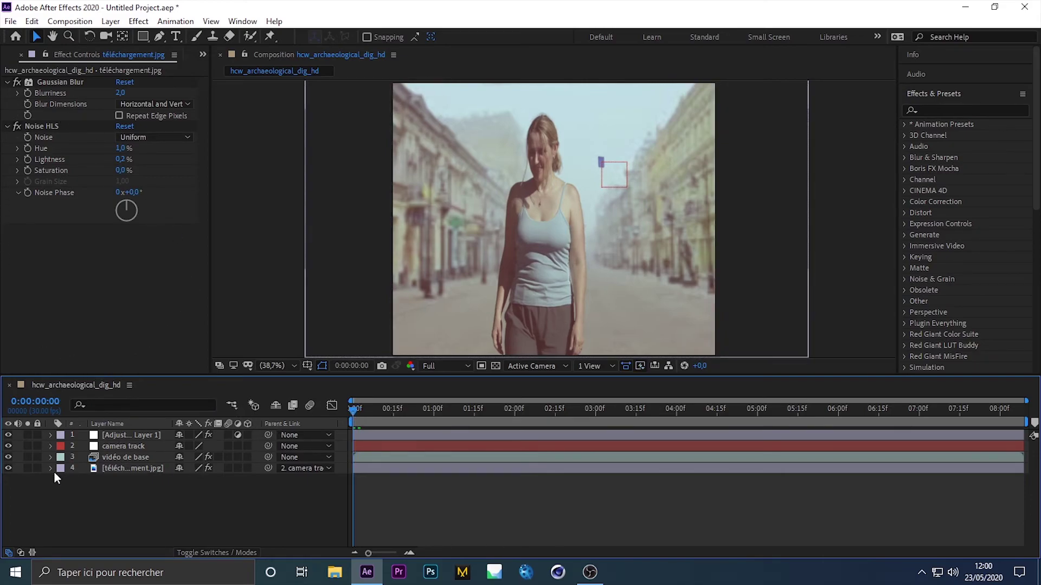
drag(9, 436, 11, 458)
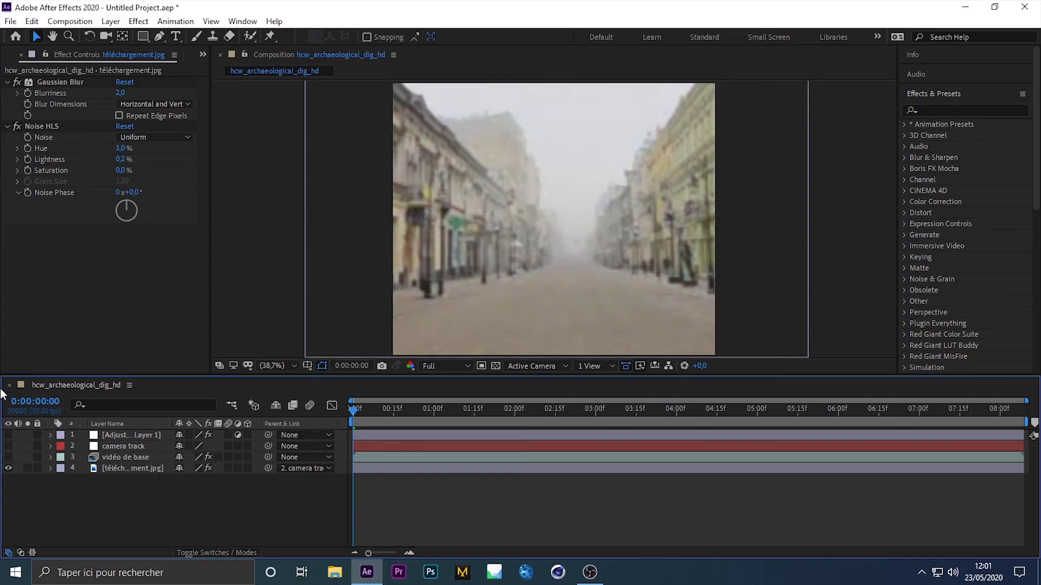
click(7, 447)
click(8, 436)
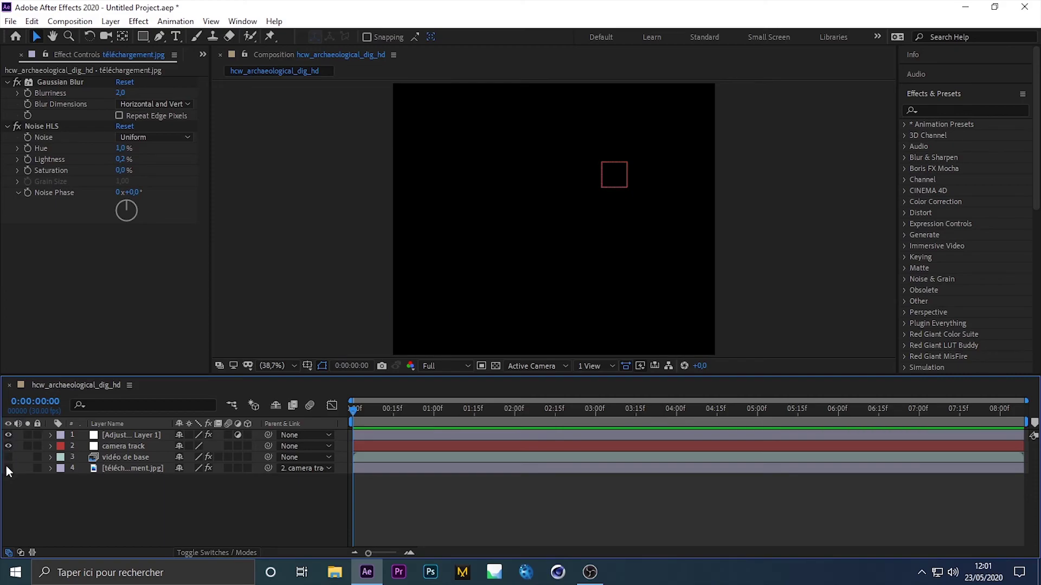
click(9, 457)
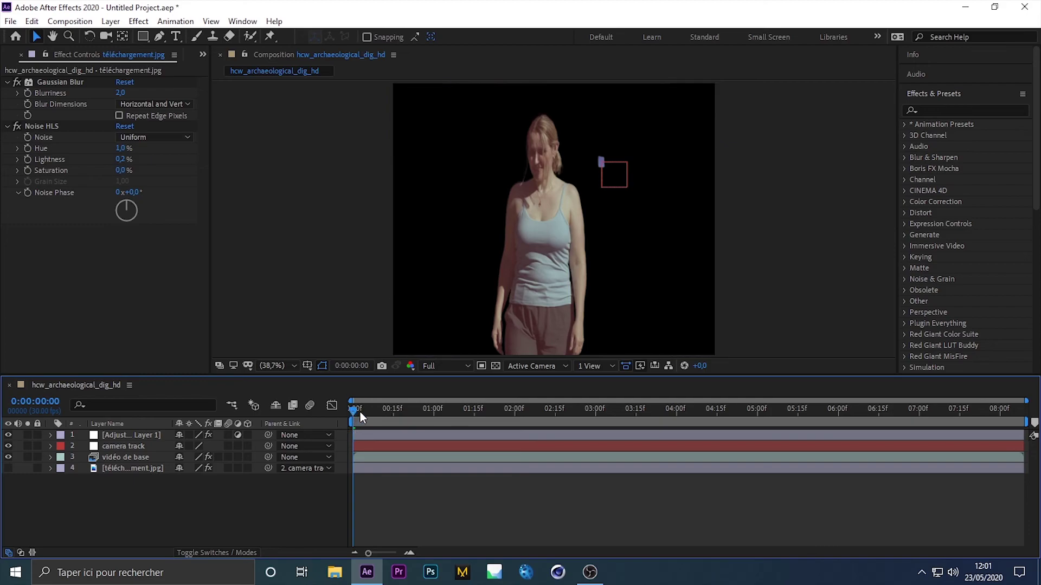
drag(383, 409, 355, 406)
click(8, 468)
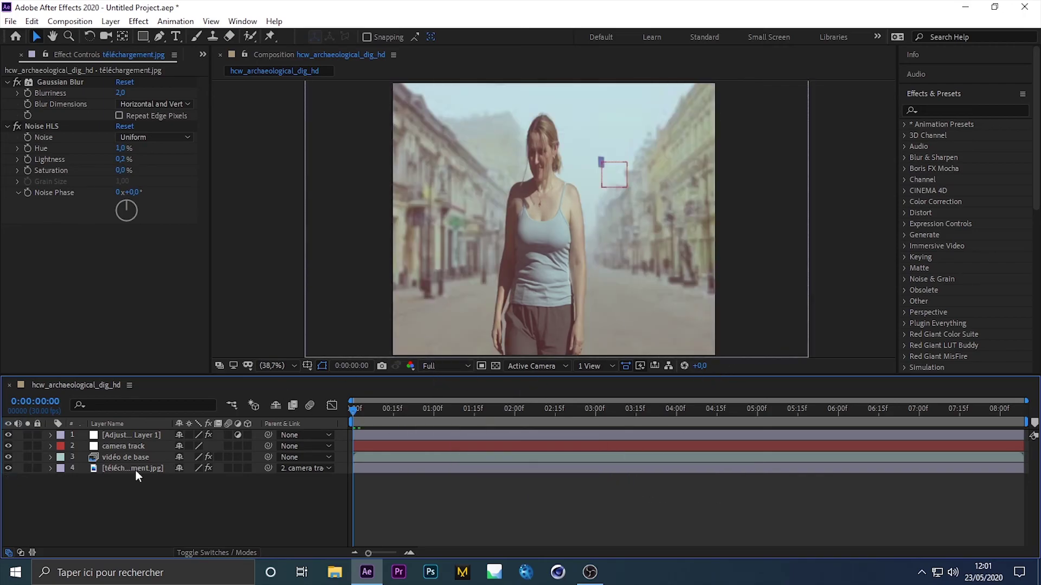
drag(153, 515, 113, 404)
click(193, 497)
key(ctrl+a)
click(114, 302)
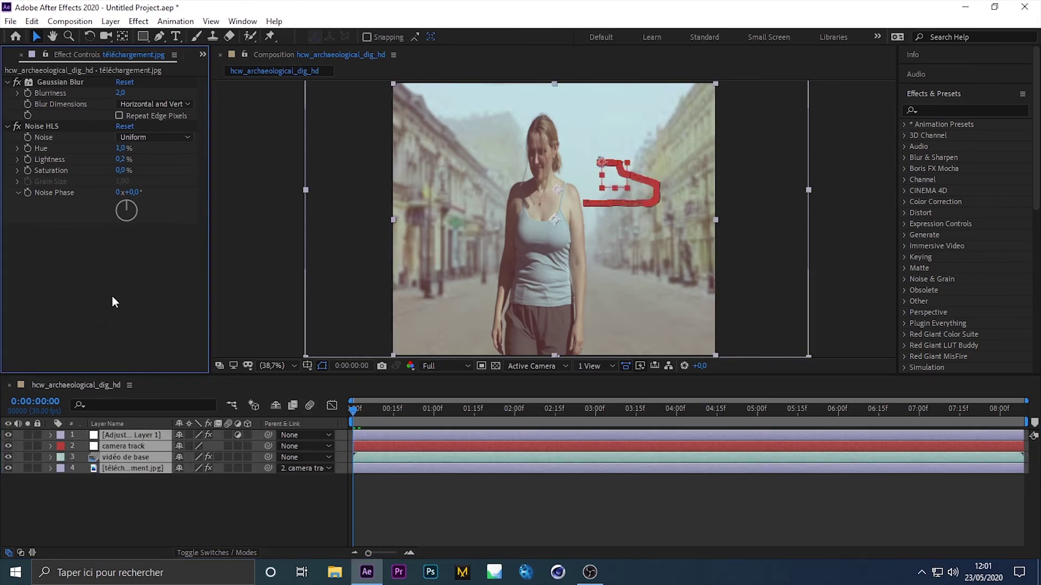
click(179, 478)
click(602, 576)
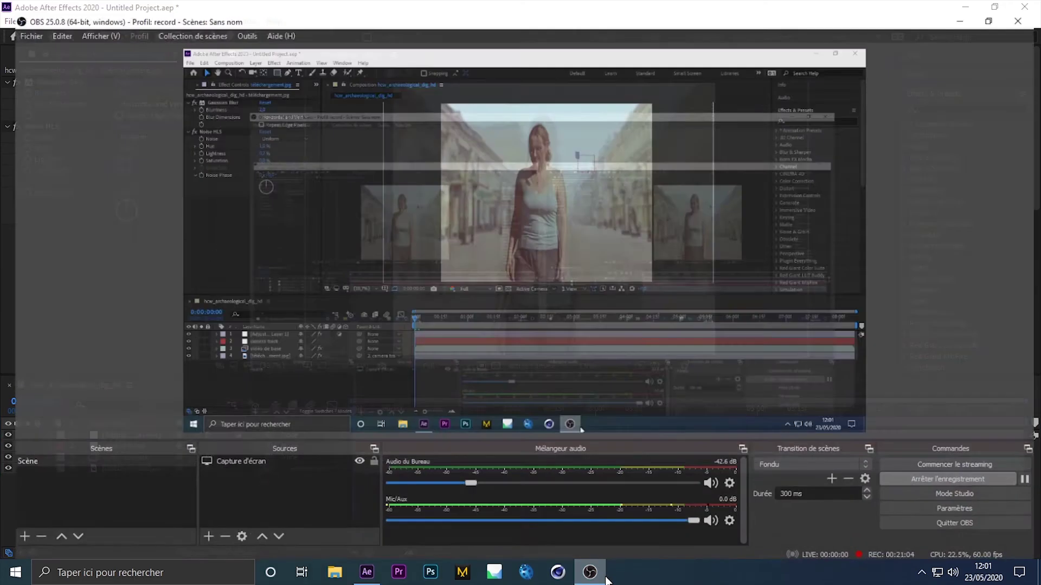